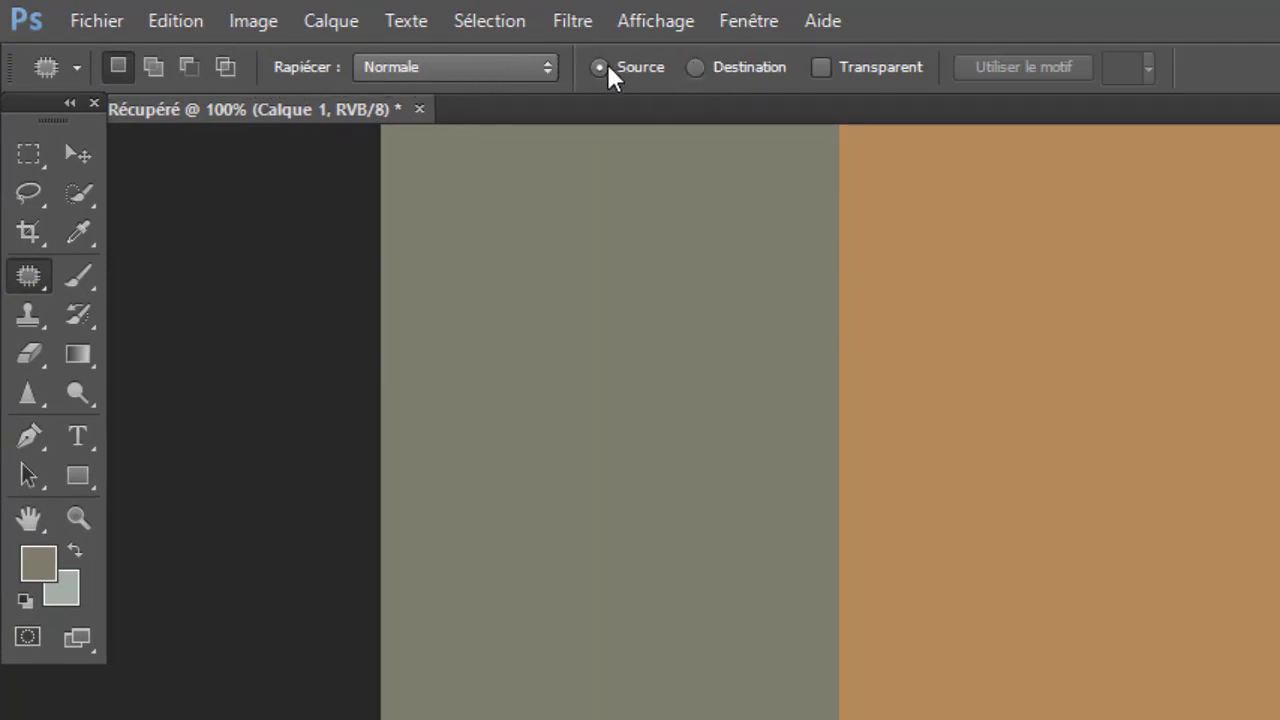
With the Patch tool in Source mode, patch an oval on the green-orange boundary using the plain orange band, then deselect
left_click(695, 66)
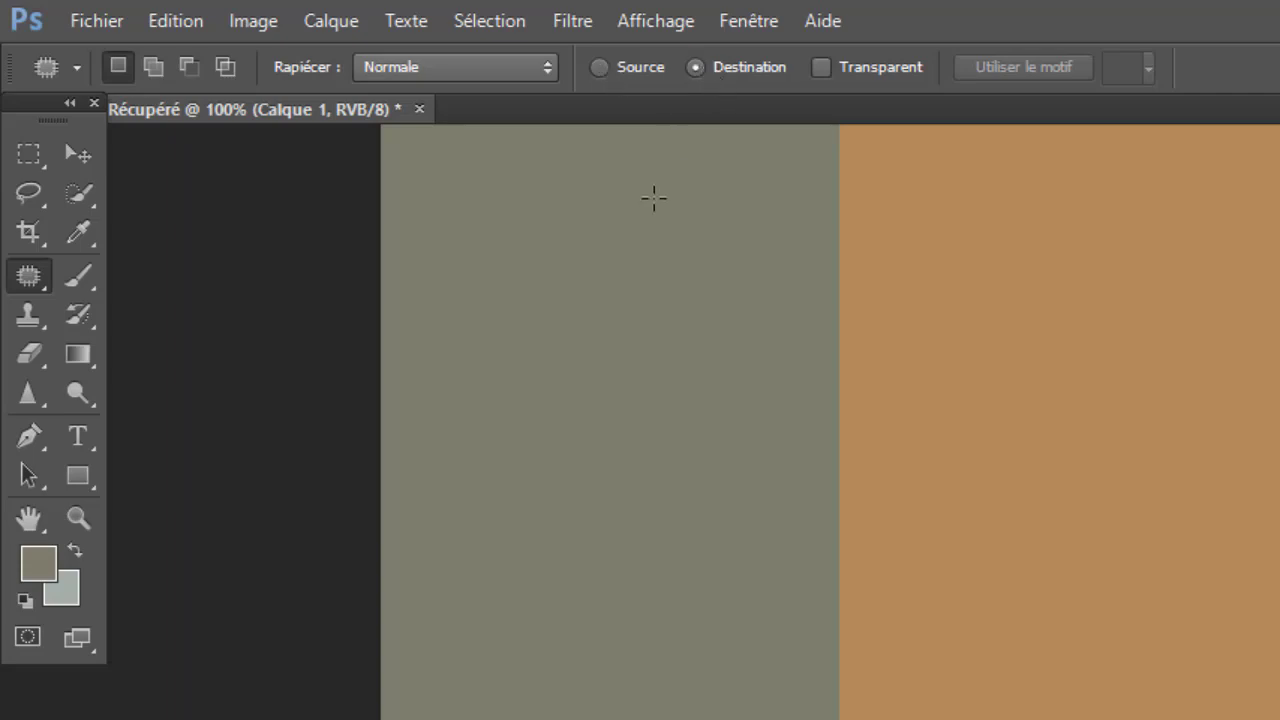
left_click(599, 66)
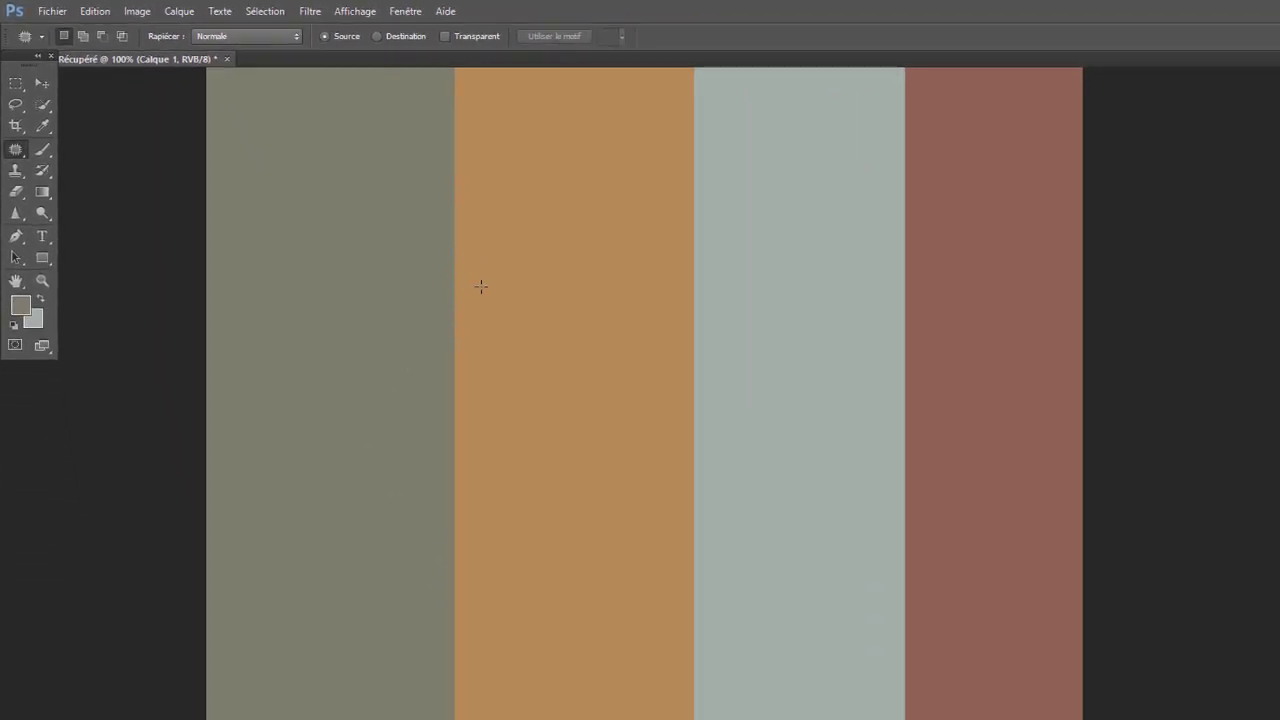
mouse_move(483, 272)
left_mouse_down()
mouse_move(459, 229)
mouse_move(426, 257)
left_mouse_up()
mouse_move(441, 364)
left_mouse_down()
mouse_move(481, 346)
mouse_move(478, 262)
left_mouse_up()
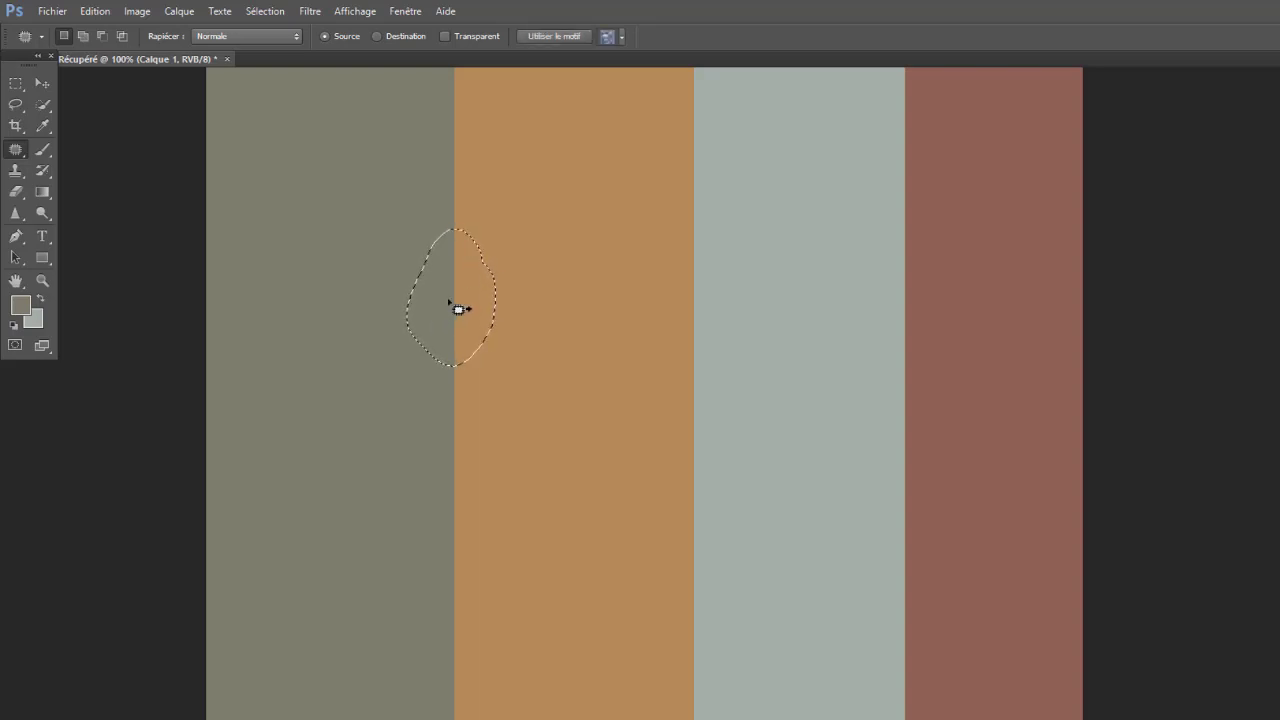
left_click_drag(448, 302, 603, 298)
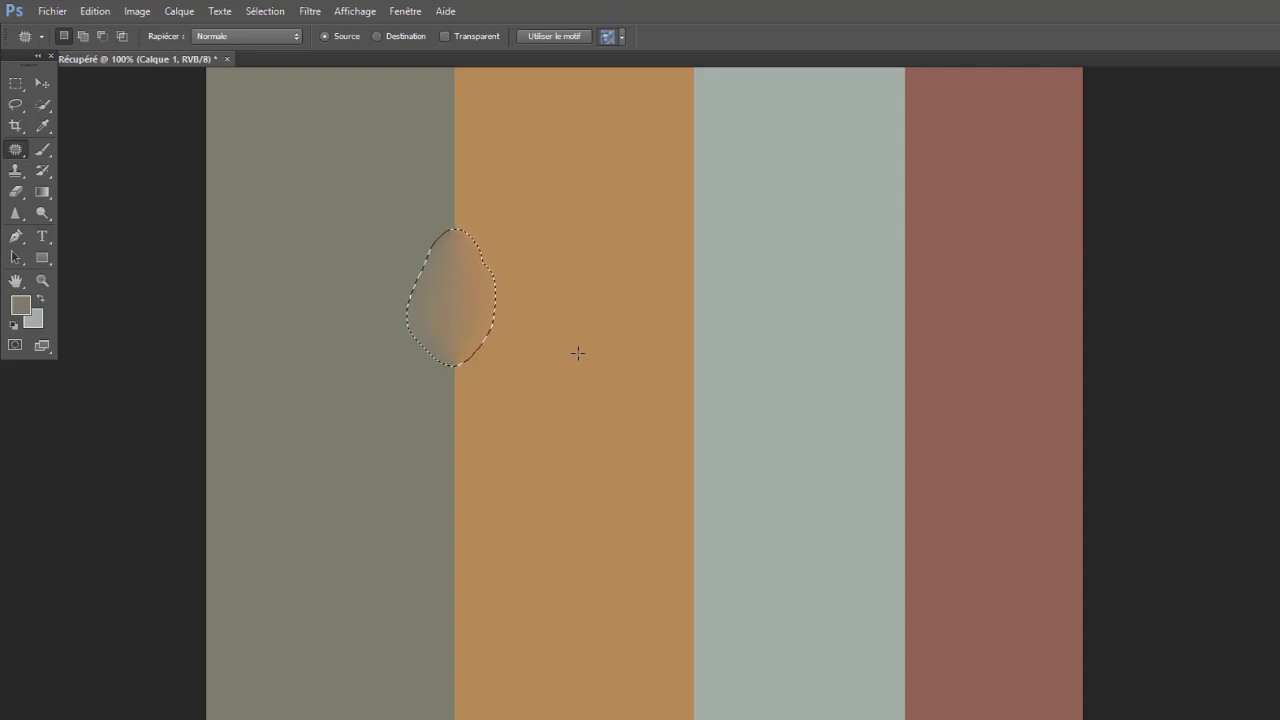
key("ctrl+d")
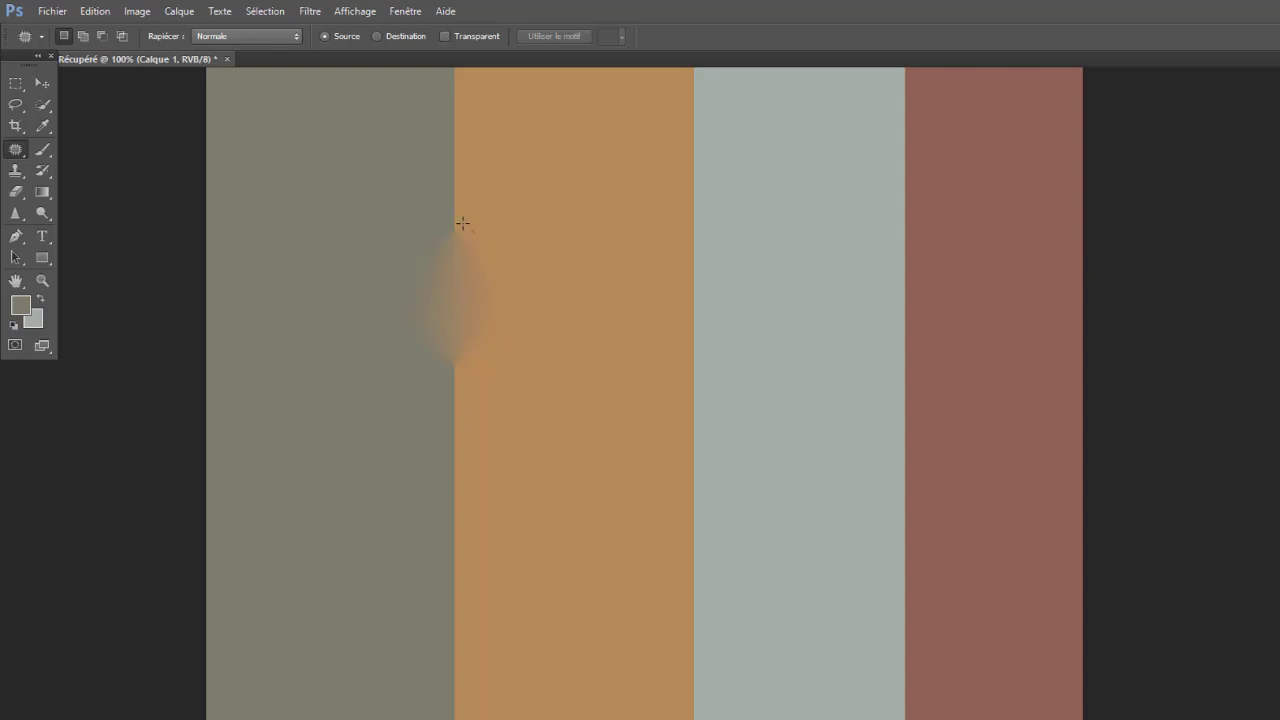
Patch the blended oval on the green-orange boundary using the orange and light-blue boundary as the source, and deselect
mouse_move(456, 381)
left_mouse_down()
mouse_move(493, 333)
mouse_move(462, 222)
left_mouse_up()
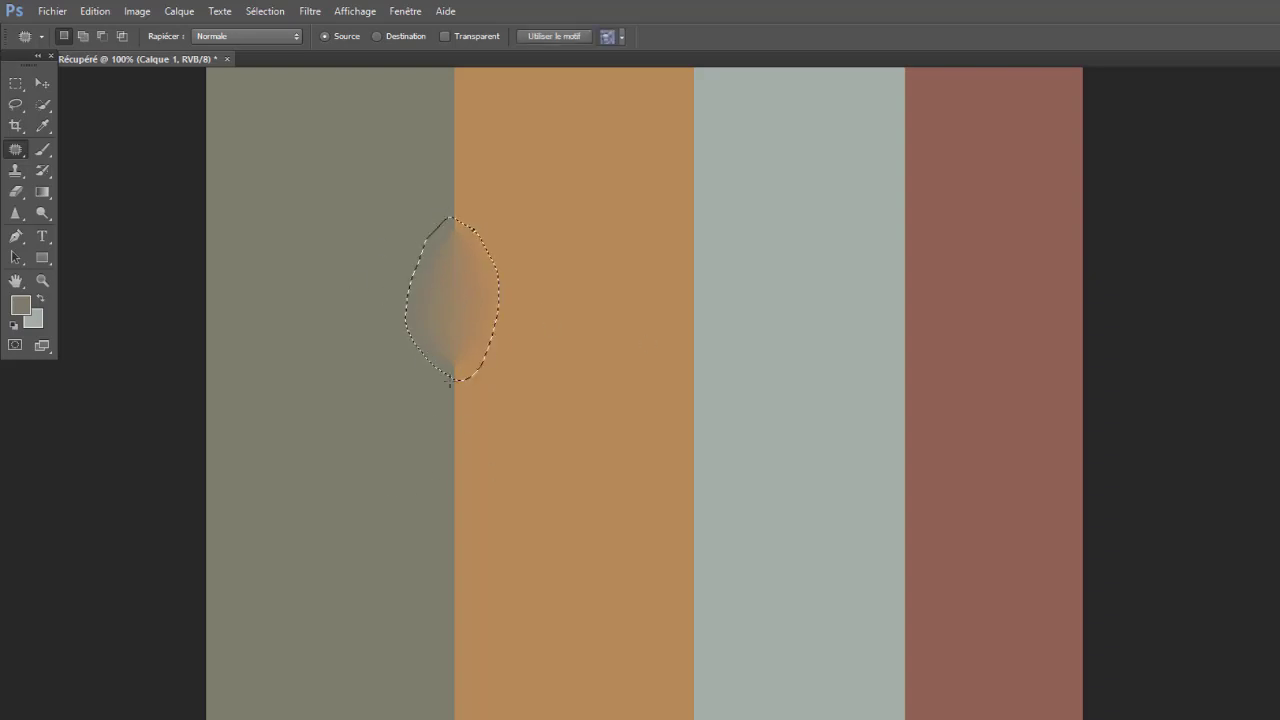
left_click_drag(464, 298, 703, 288)
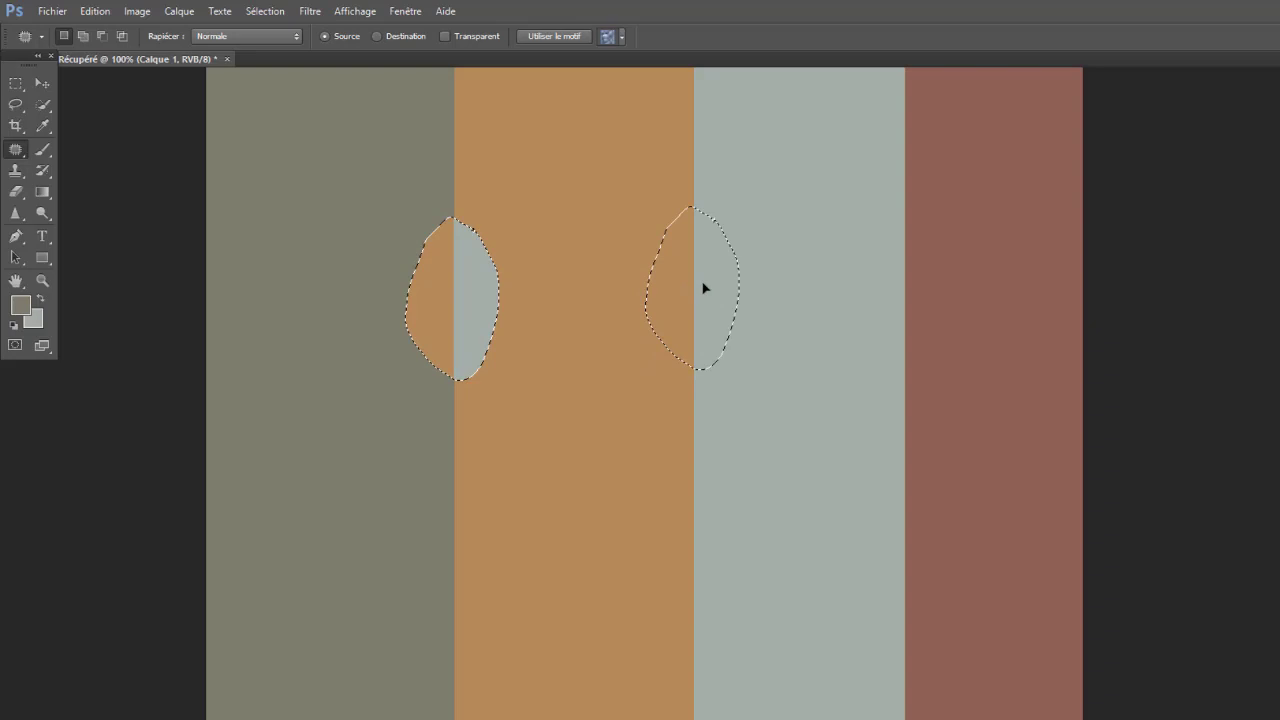
left_click_drag(703, 288, 703, 288)
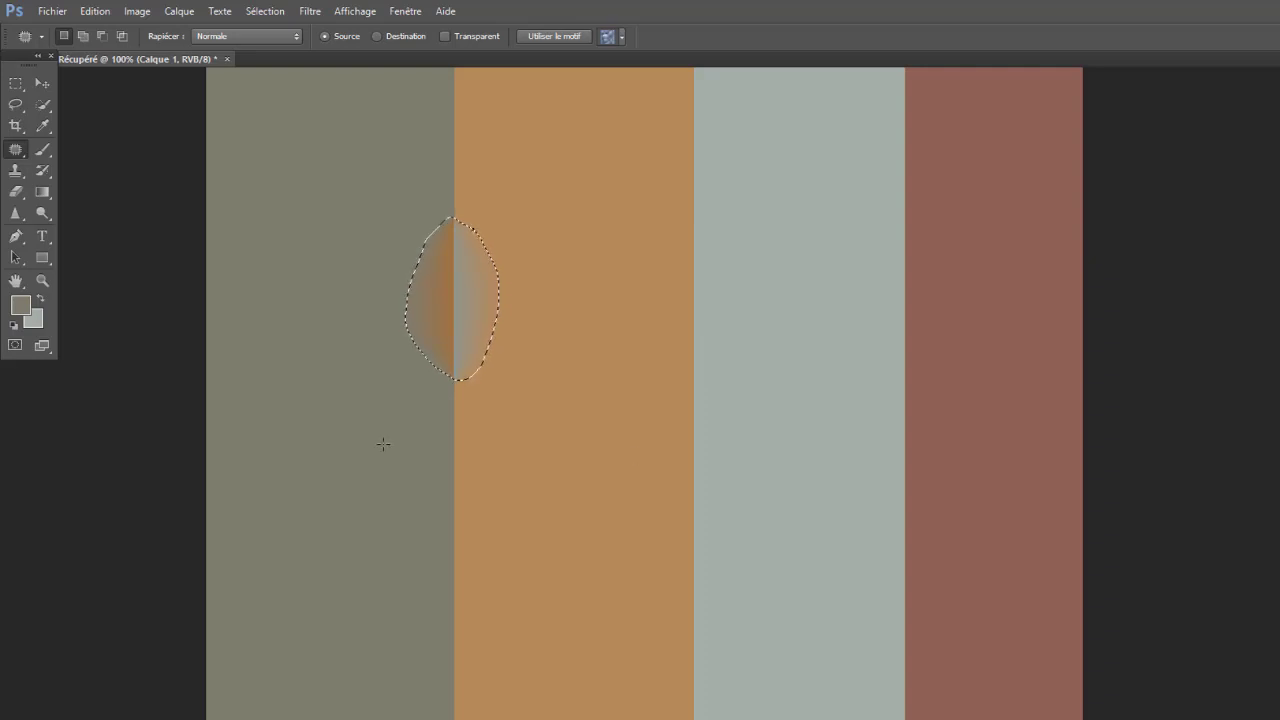
key("ctrl+d")
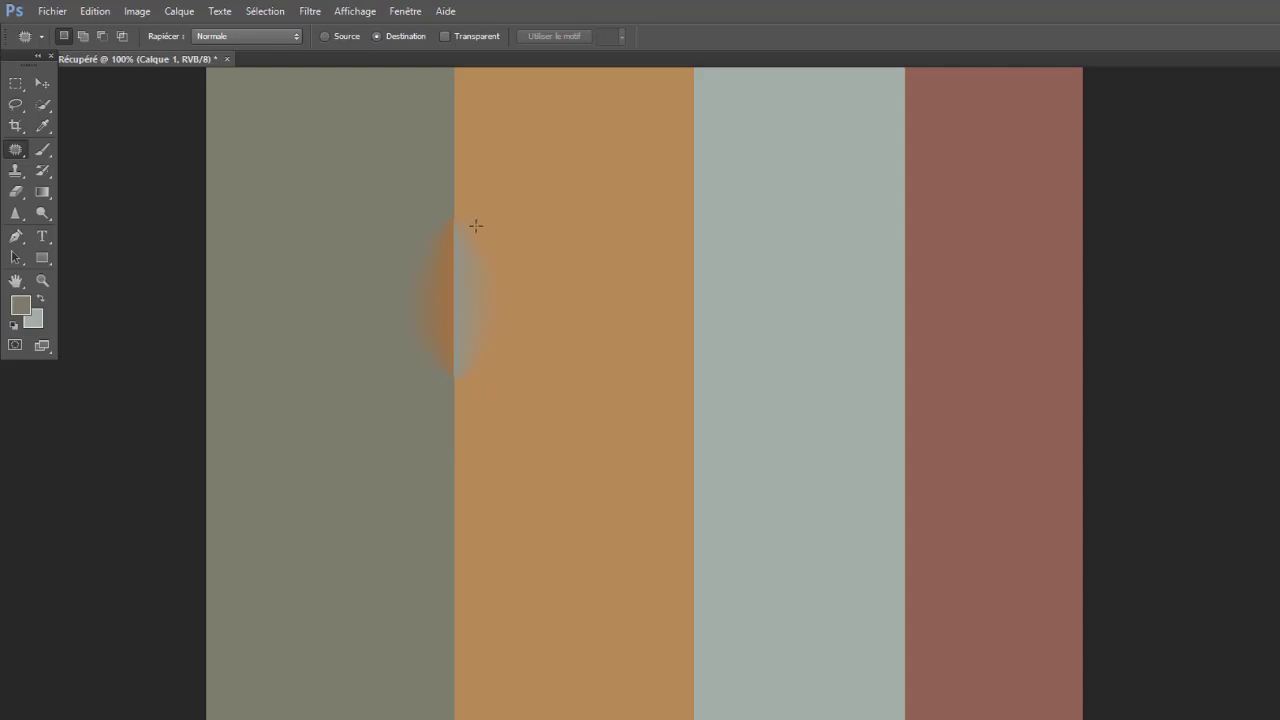
In Destination mode, patch the green-orange boundary with a plain orange sample and another from the orange and light-blue boundary
mouse_move(605, 231)
left_mouse_down()
mouse_move(541, 285)
mouse_move(592, 400)
mouse_move(611, 277)
mouse_move(600, 255)
left_mouse_up()
left_click_drag(541, 338, 440, 303)
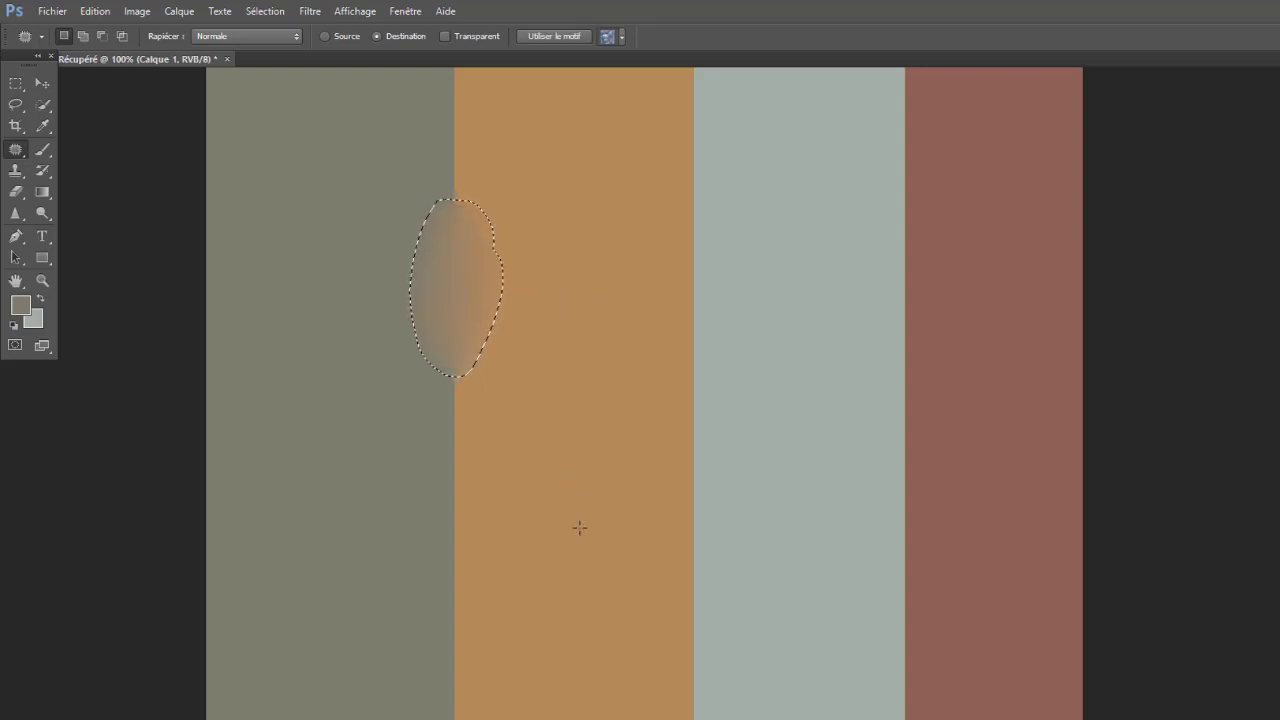
key("ctrl+d")
mouse_move(732, 363)
left_mouse_down()
mouse_move(711, 321)
mouse_move(668, 340)
mouse_move(663, 459)
mouse_move(748, 483)
mouse_move(733, 360)
left_mouse_up()
left_click_drag(701, 450, 470, 320)
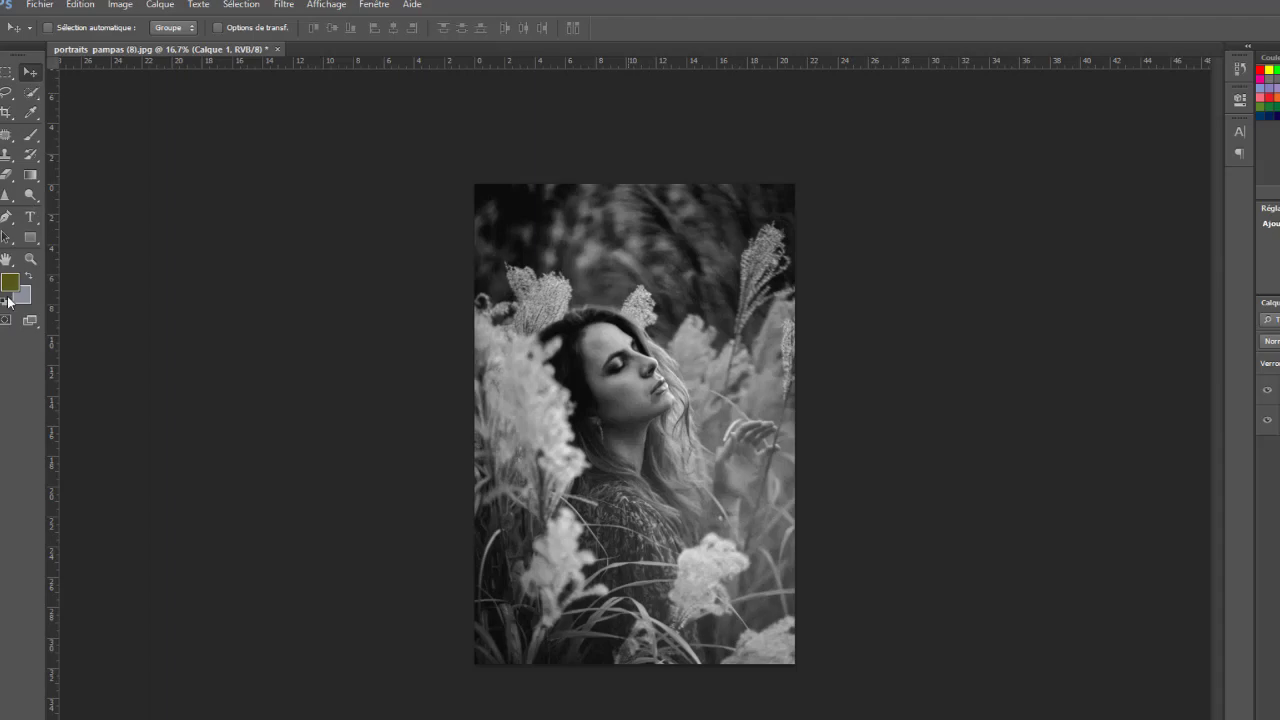
Patch the dark area on the forehead of the black-and-white portrait with cleaner skin, using the Patch tool in Source mode
left_click(33, 263)
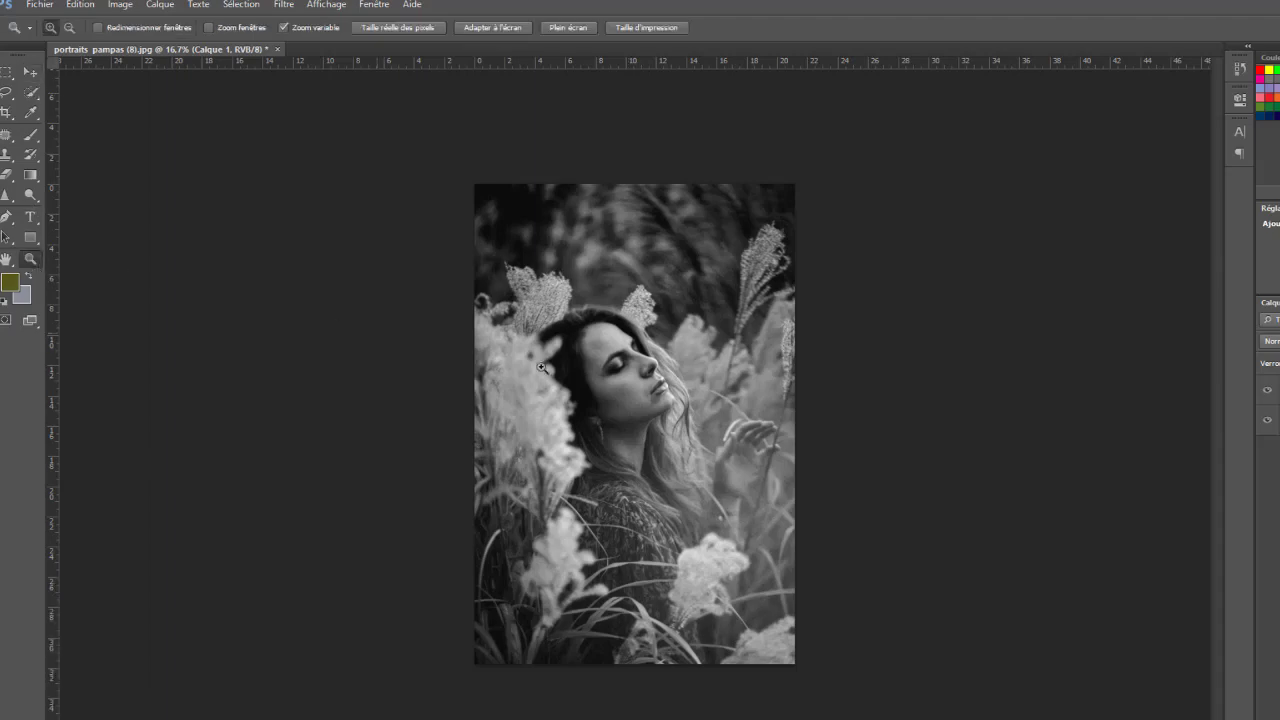
left_click_drag(614, 358, 551, 316)
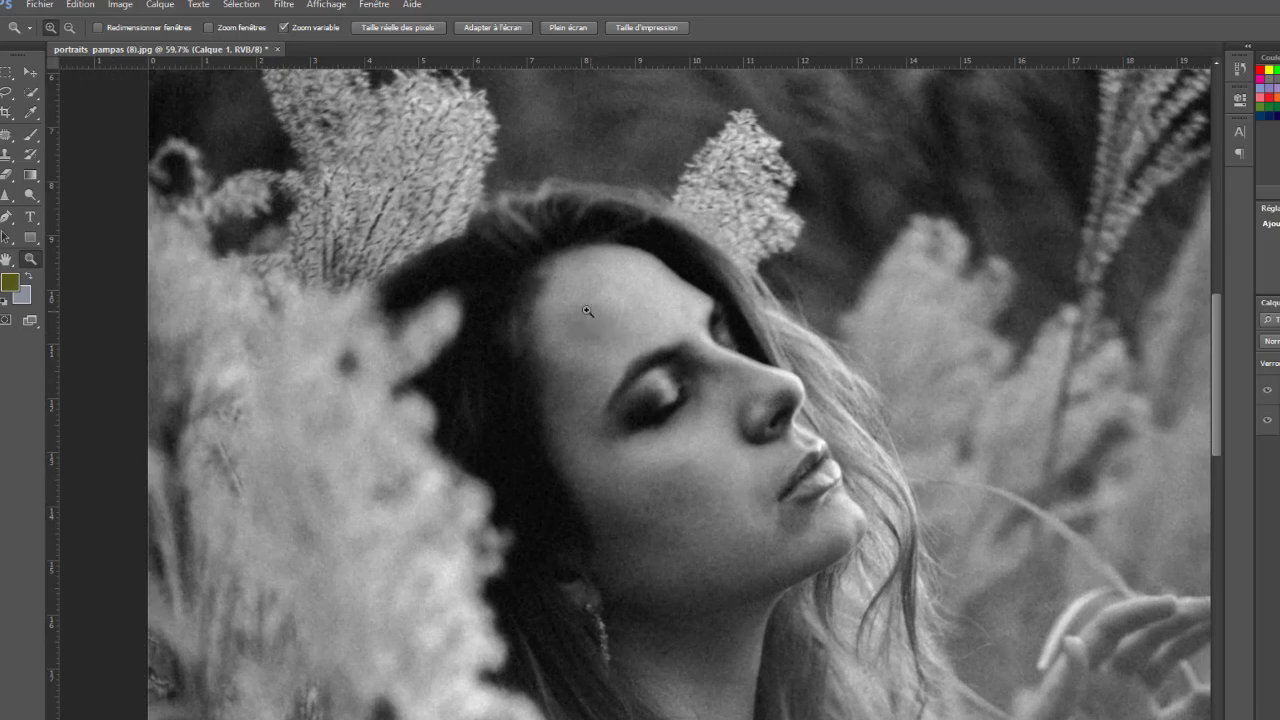
left_click(8, 138)
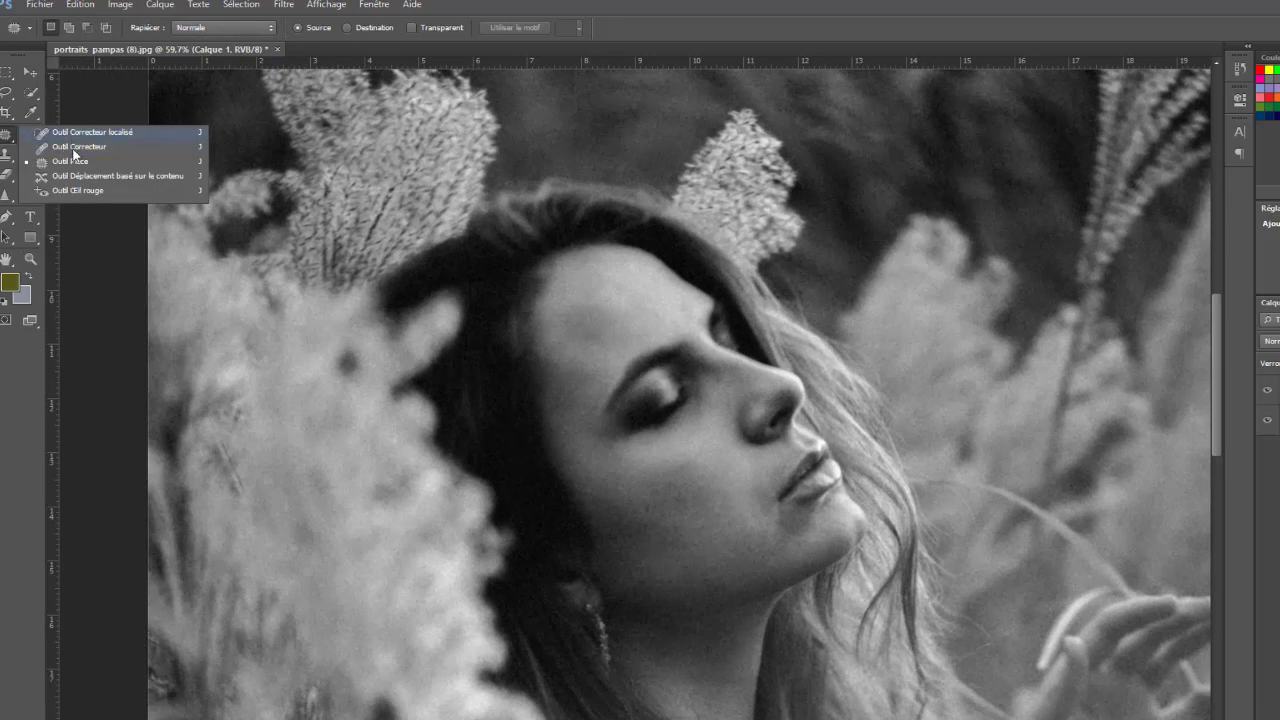
left_click(78, 164)
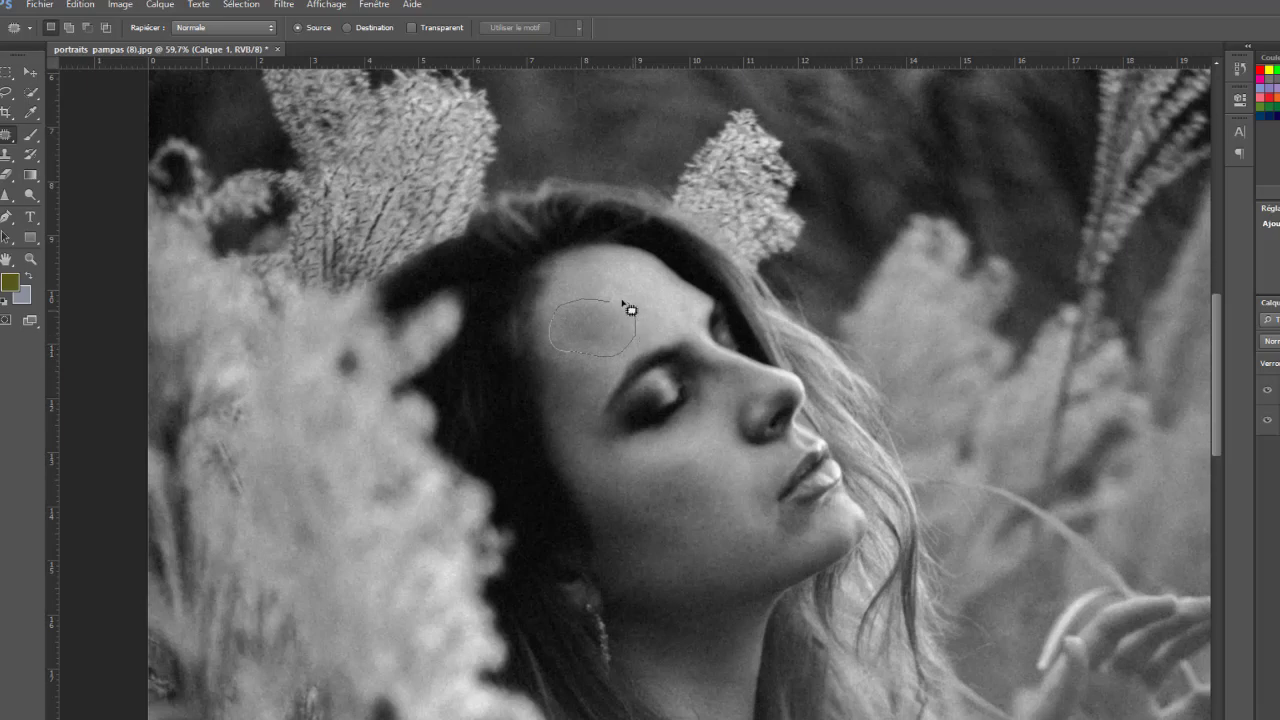
mouse_move(628, 308)
left_mouse_down()
mouse_move(617, 286)
mouse_move(617, 314)
left_mouse_up()
key("ctrl+d")
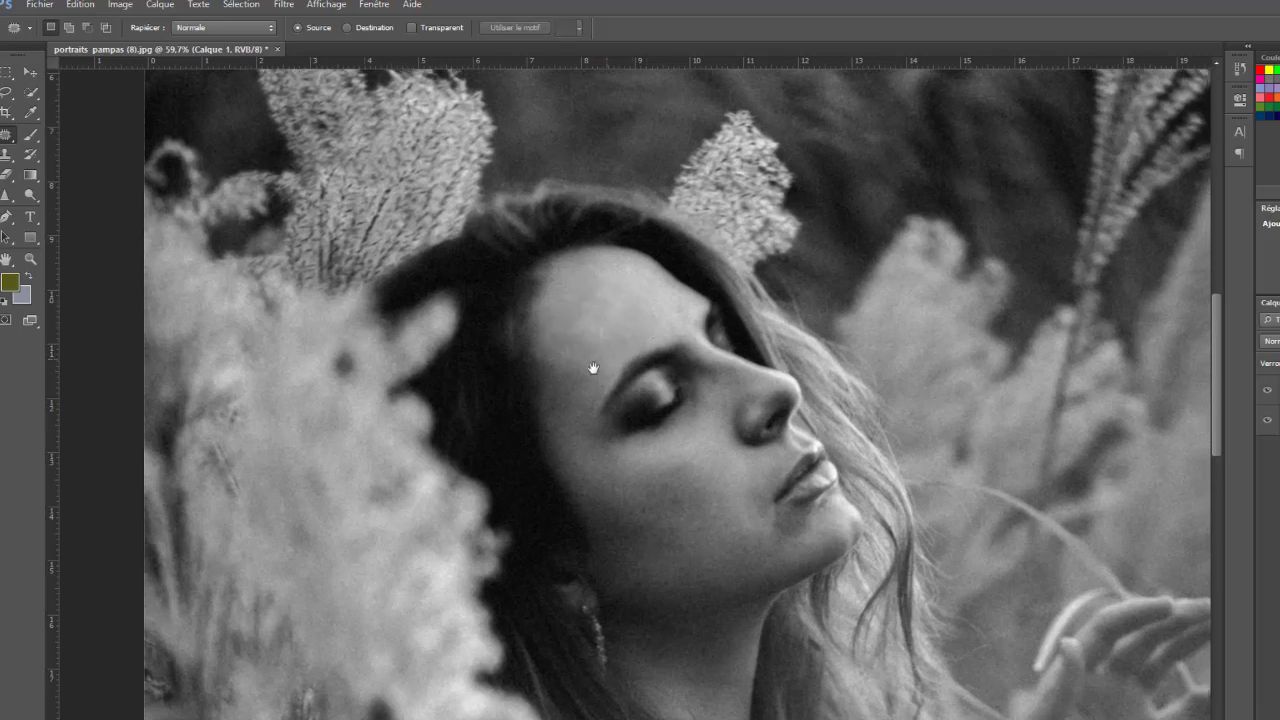
Patch the remaining uneven skin areas across the woman's forehead one by one, deselecting after each patch
left_click_drag(593, 369, 569, 387)
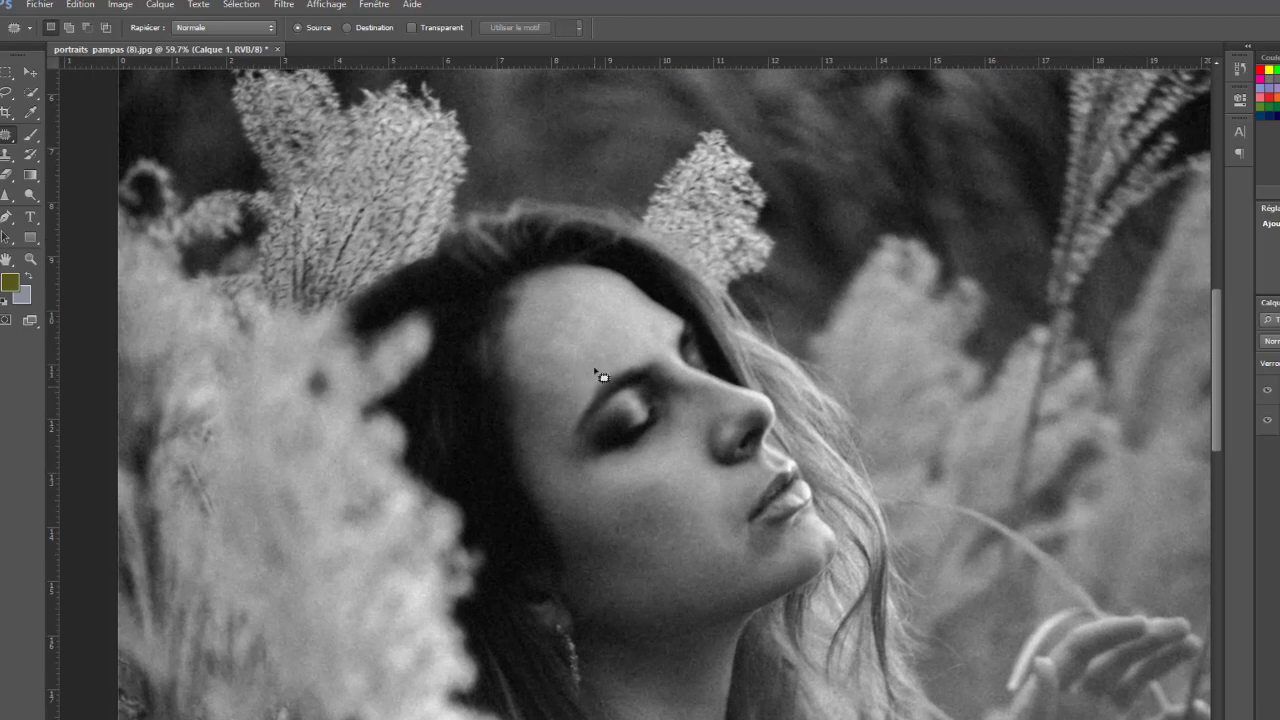
mouse_move(597, 316)
left_mouse_down()
mouse_move(568, 348)
mouse_move(578, 364)
left_mouse_up()
mouse_move(600, 322)
left_mouse_down()
mouse_move(600, 348)
mouse_move(590, 338)
left_mouse_up()
key("ctrl+d")
mouse_move(590, 345)
left_mouse_down()
mouse_move(607, 331)
mouse_move(632, 368)
mouse_move(596, 374)
mouse_move(634, 371)
mouse_move(603, 366)
mouse_move(651, 346)
mouse_move(610, 372)
mouse_move(660, 369)
mouse_move(668, 307)
mouse_move(652, 312)
left_mouse_up()
key("ctrl+d")
key("ctrl+d")
mouse_move(652, 309)
left_mouse_down()
mouse_move(646, 258)
mouse_move(620, 276)
mouse_move(565, 226)
left_mouse_up()
key("ctrl+d")
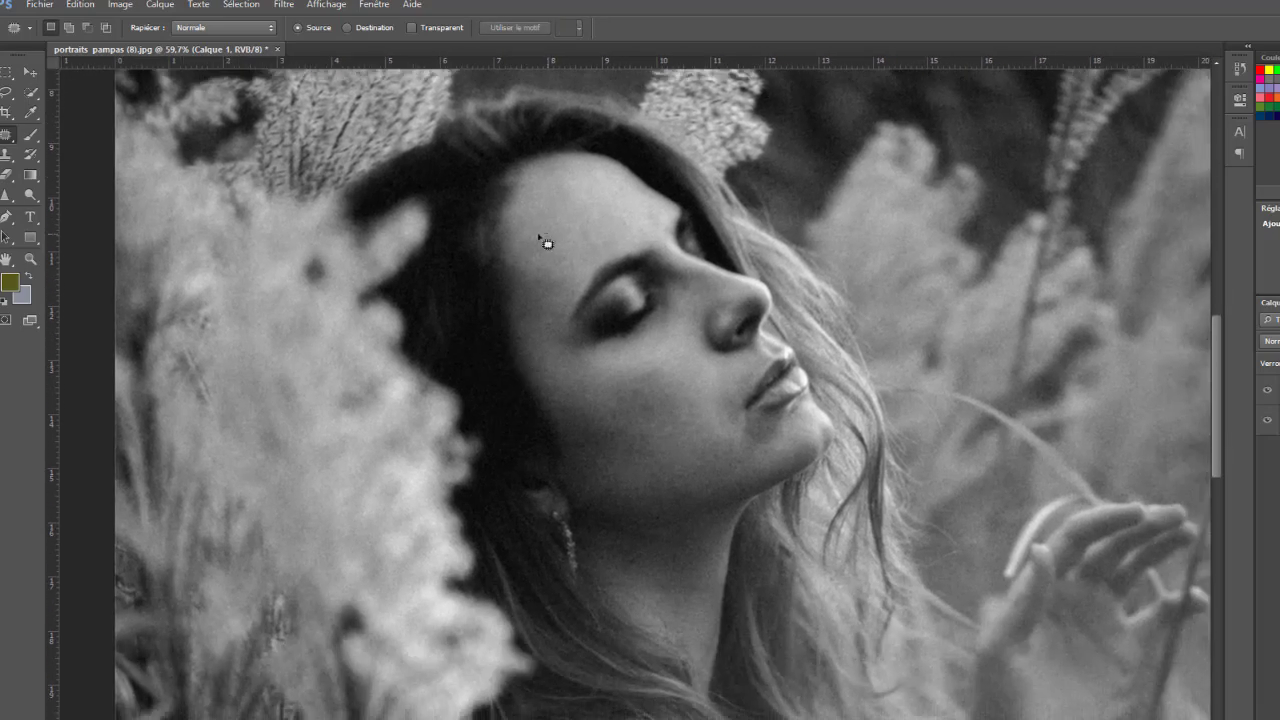
mouse_move(572, 272)
left_mouse_down()
mouse_move(563, 251)
mouse_move(563, 328)
left_mouse_up()
key("ctrl+d")
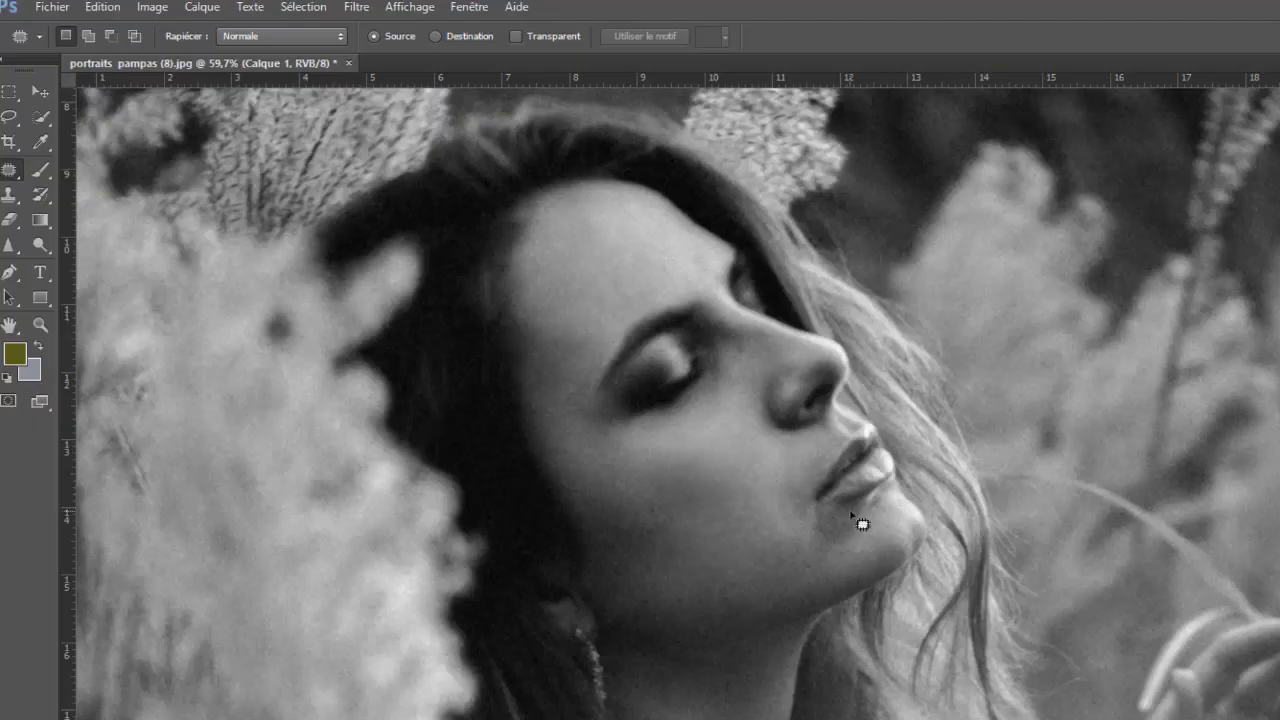
Patch the uneven shadows beside the corner of the mouth and on the chin, deselecting after each patch
mouse_move(862, 508)
left_mouse_down()
mouse_move(828, 510)
mouse_move(818, 548)
mouse_move(853, 554)
mouse_move(880, 531)
mouse_move(862, 510)
mouse_move(786, 549)
mouse_move(767, 521)
left_mouse_up()
key("ctrl+d")
mouse_move(838, 538)
left_mouse_down()
mouse_move(811, 529)
mouse_move(826, 554)
mouse_move(823, 537)
left_mouse_up()
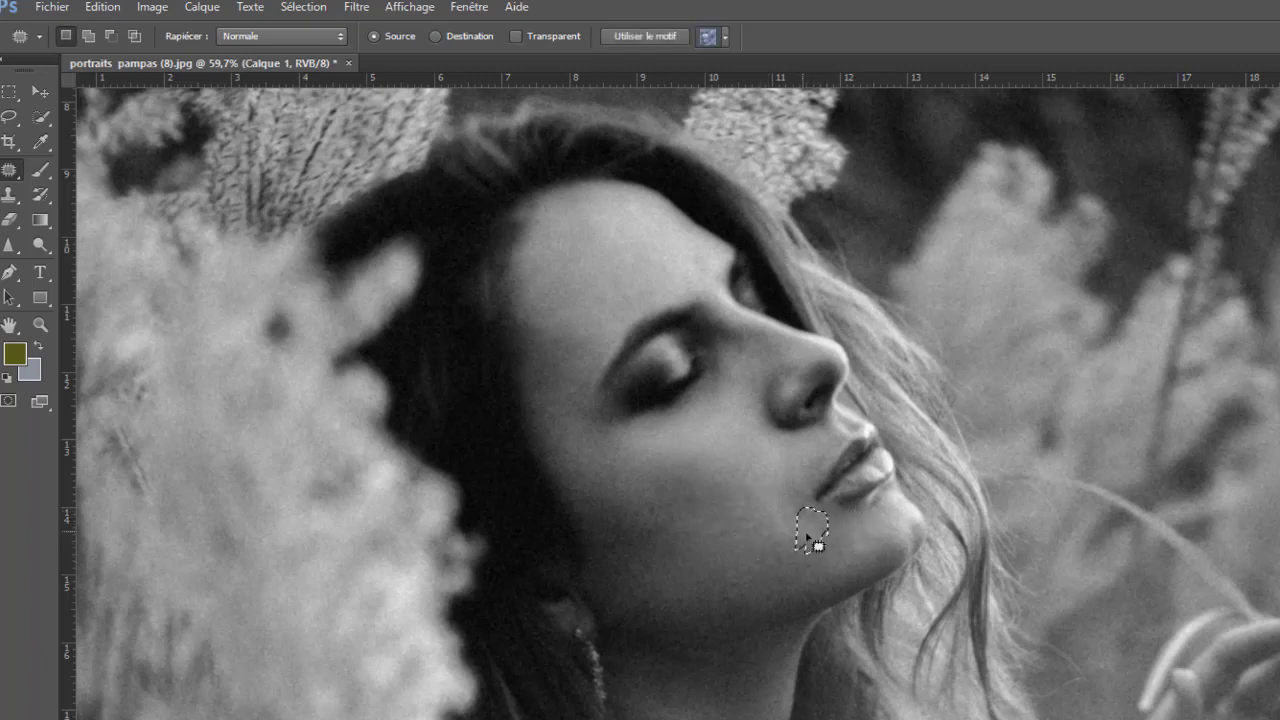
key("ctrl+d")
scroll(834, 557, "up", 1)
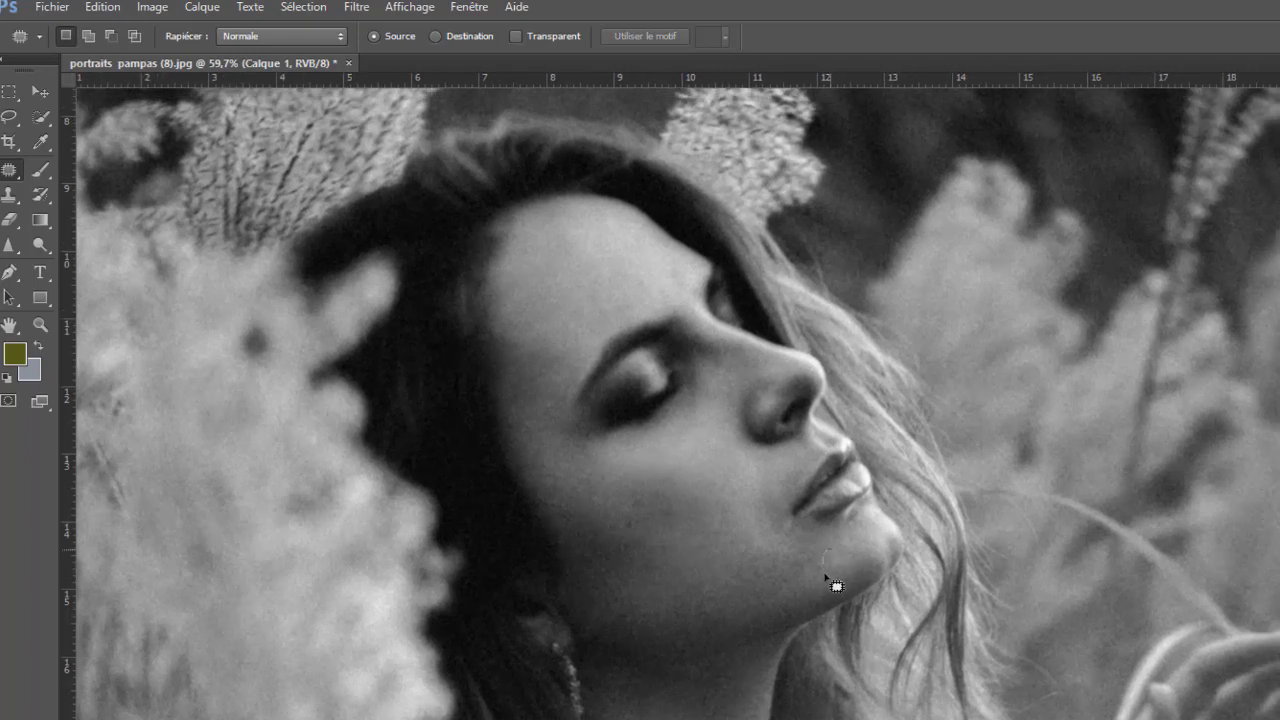
left_click_drag(836, 586, 837, 551)
key("ctrl+d")
left_click_drag(915, 572, 983, 577)
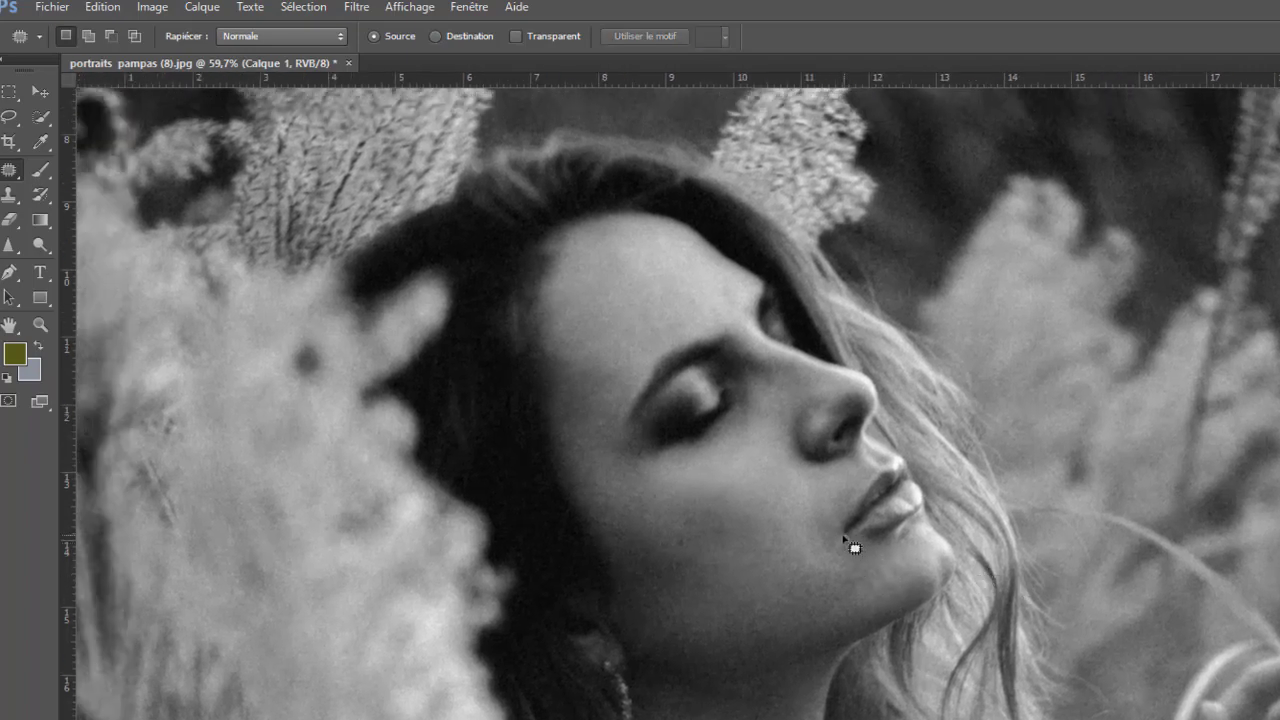
left_click_drag(850, 545, 771, 643)
key("ctrl+d")
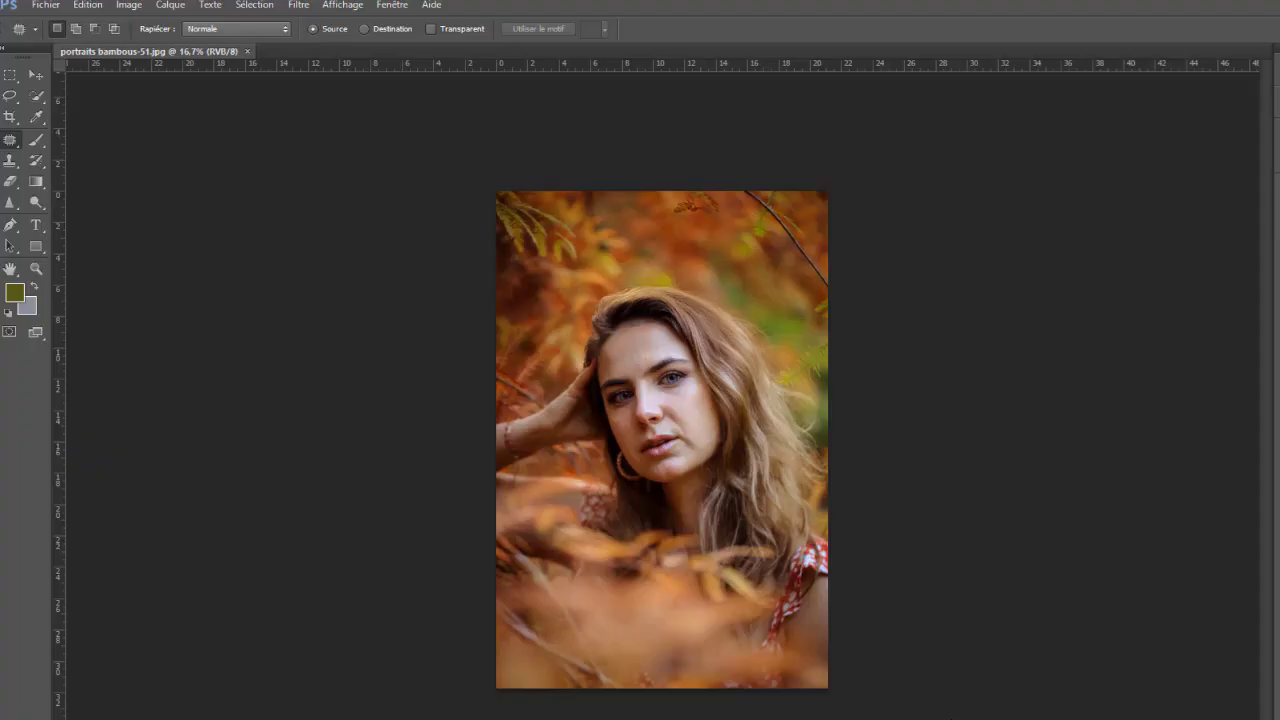
Duplicate the background layer of the color portrait portraits bambous-51.jpg
left_click(40, 76)
key("ctrl+j")
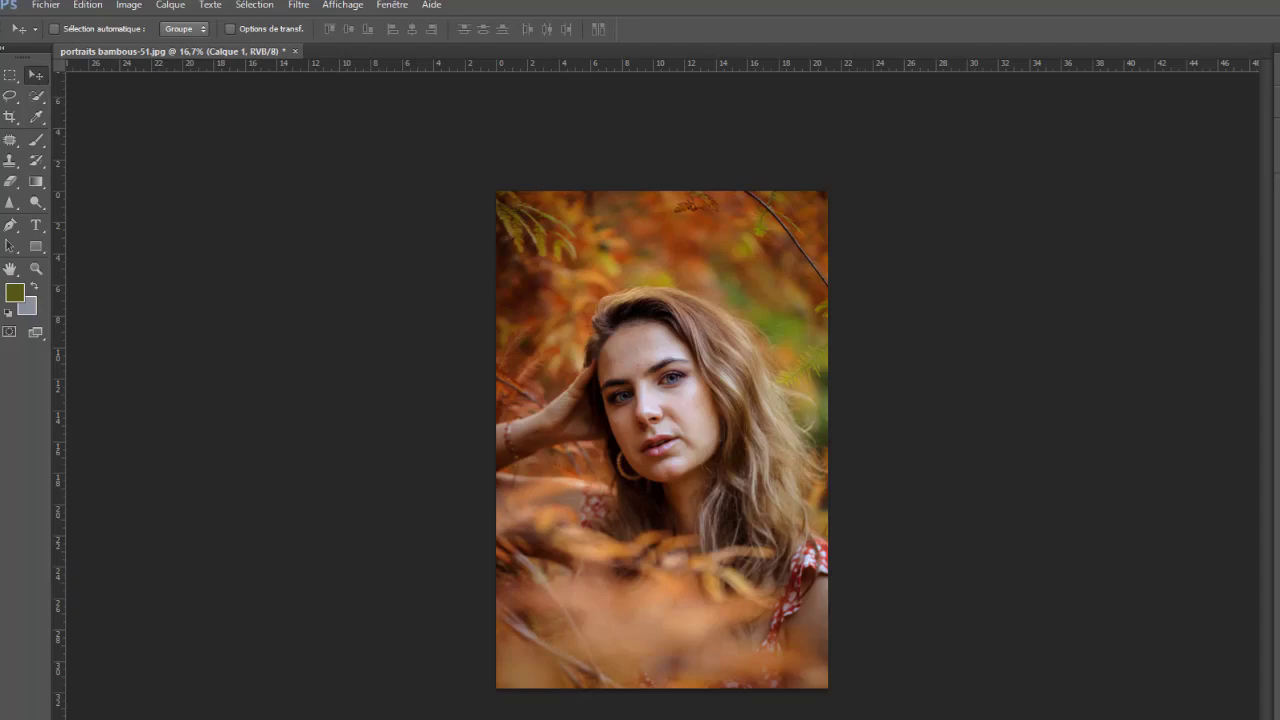
Activate the Spot Healing Brush for retouching the face and set its brush size to 27 px
key("z")
left_click_drag(675, 362, 736, 373)
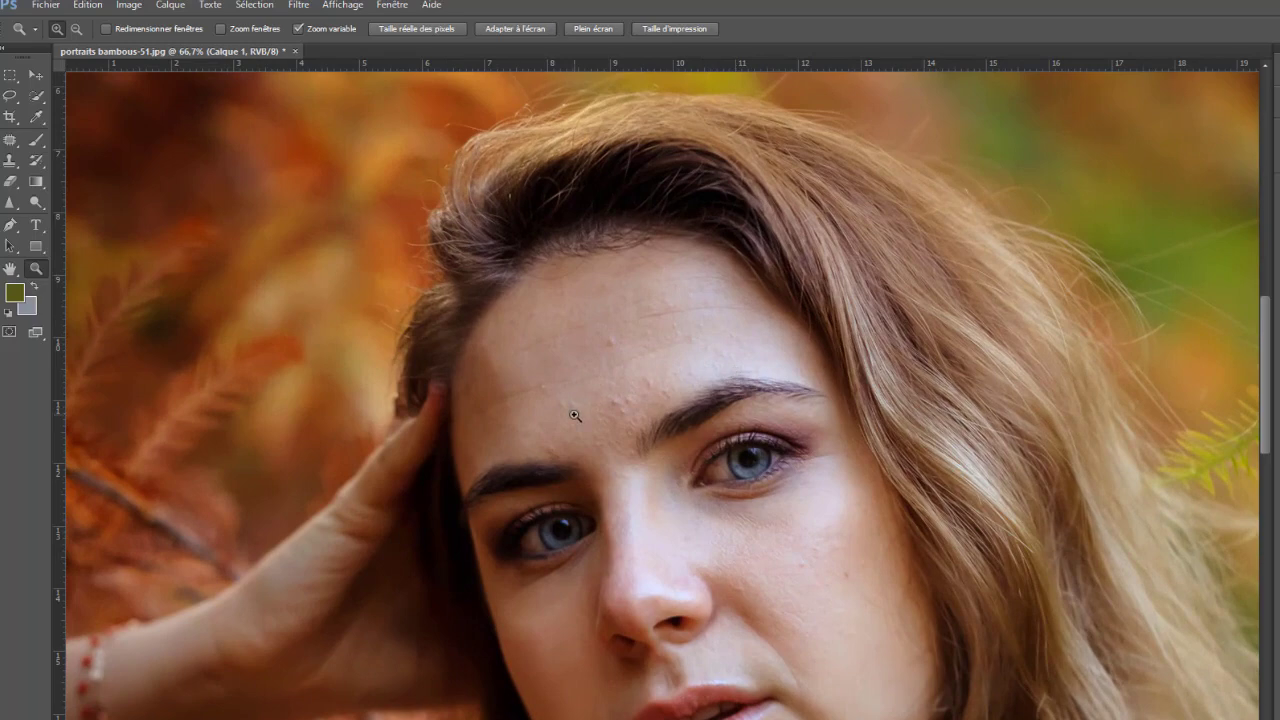
key("j")
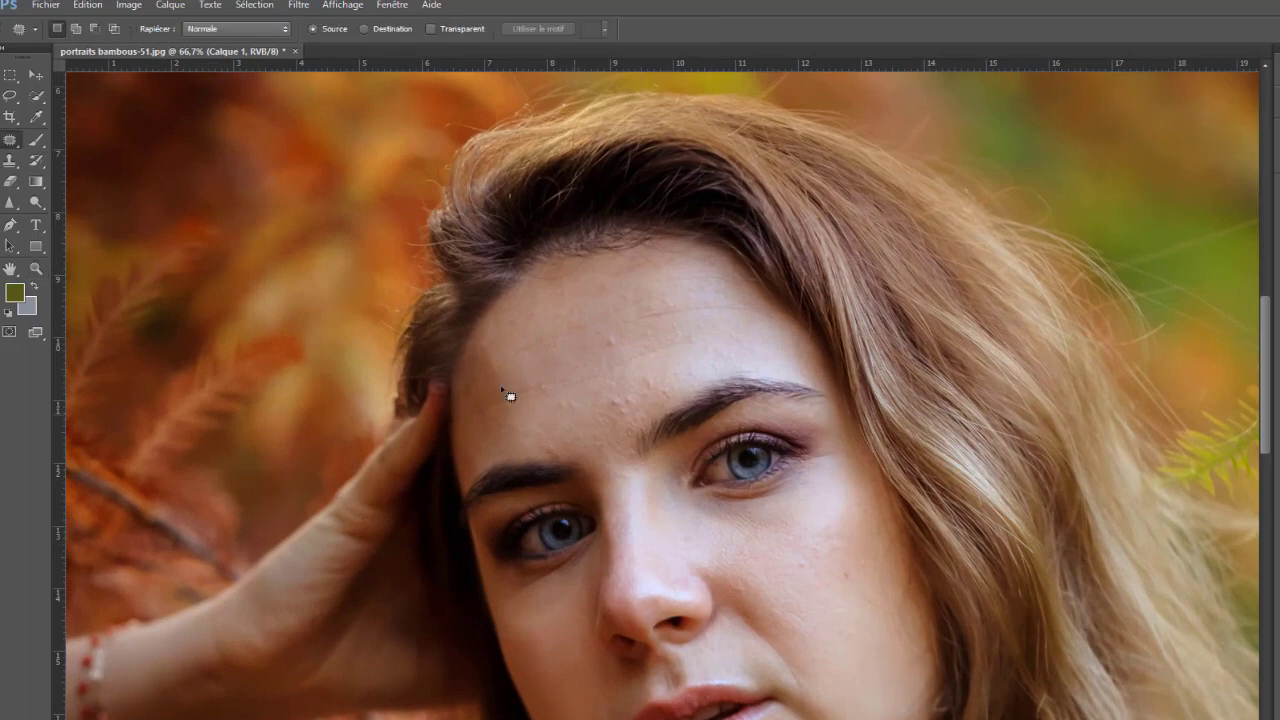
right_click(11, 140)
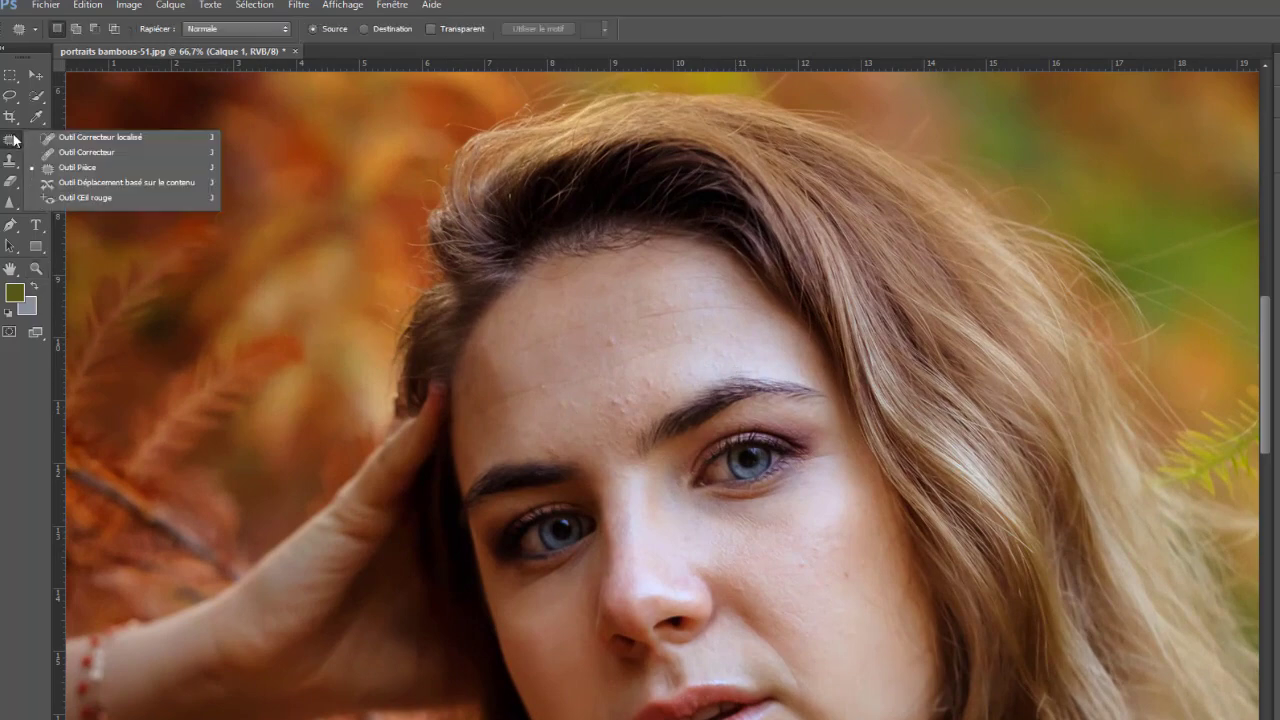
left_click(64, 145)
right_click(620, 366)
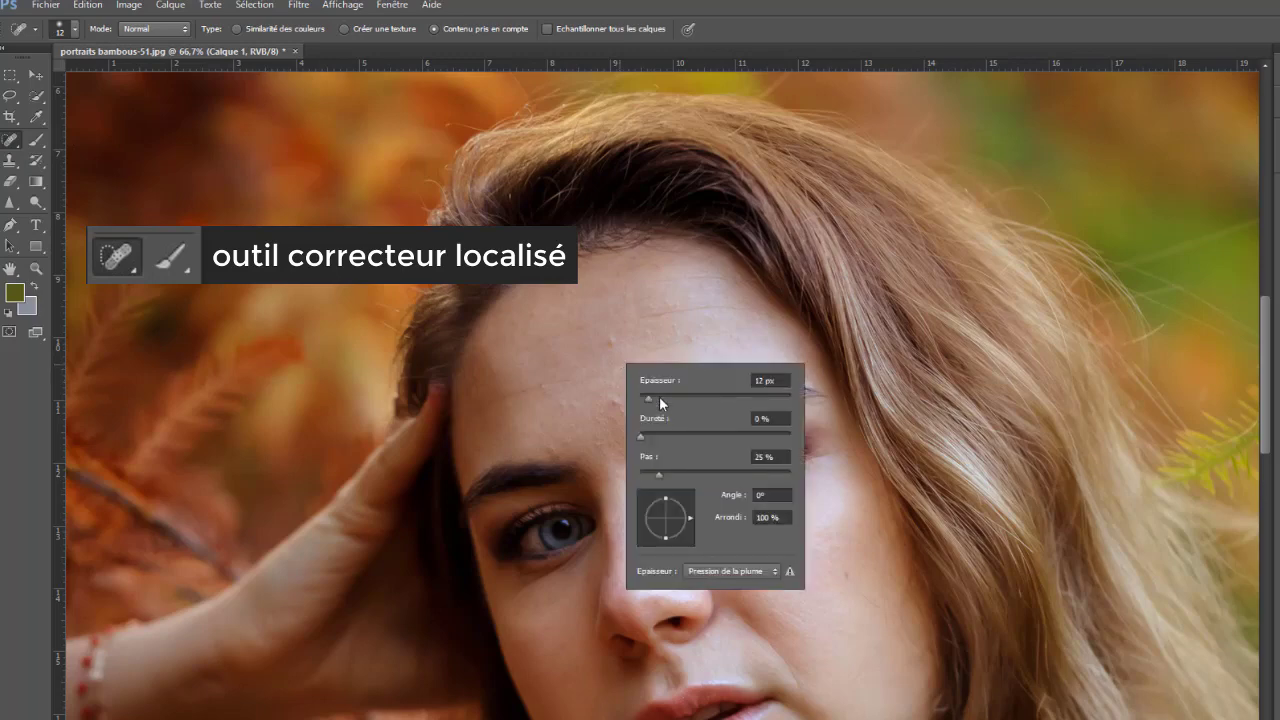
left_click(659, 396)
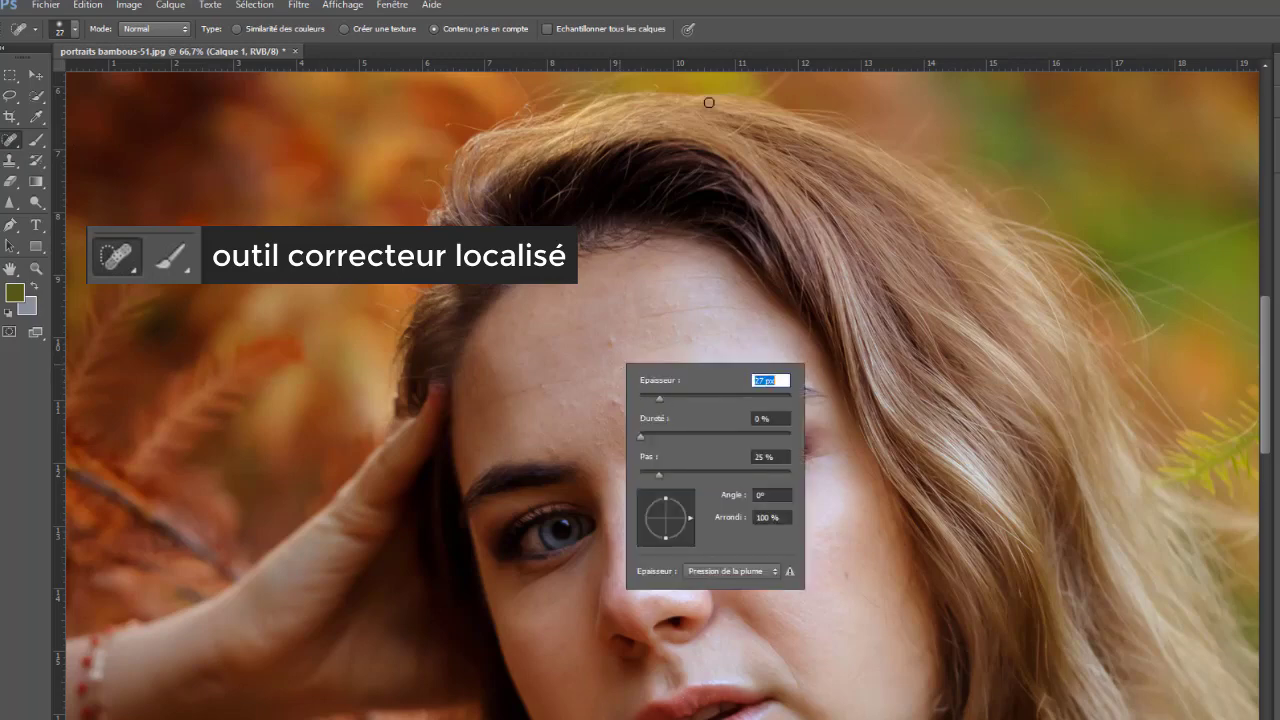
Remove the small blemishes across the middle of the forehead with the Spot Healing Brush
left_click(608, 346)
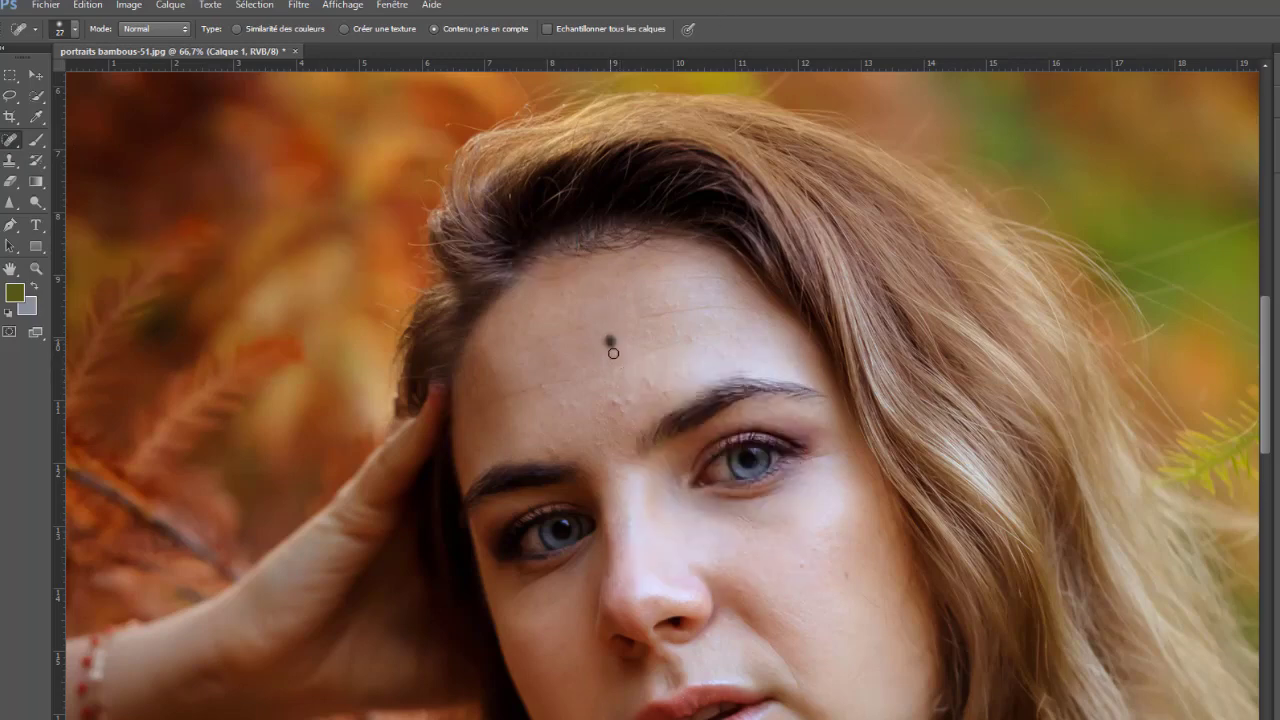
left_click(542, 386)
left_click(574, 404)
left_click(690, 340)
left_click(681, 335)
left_click(674, 324)
left_click(645, 333)
left_click(678, 338)
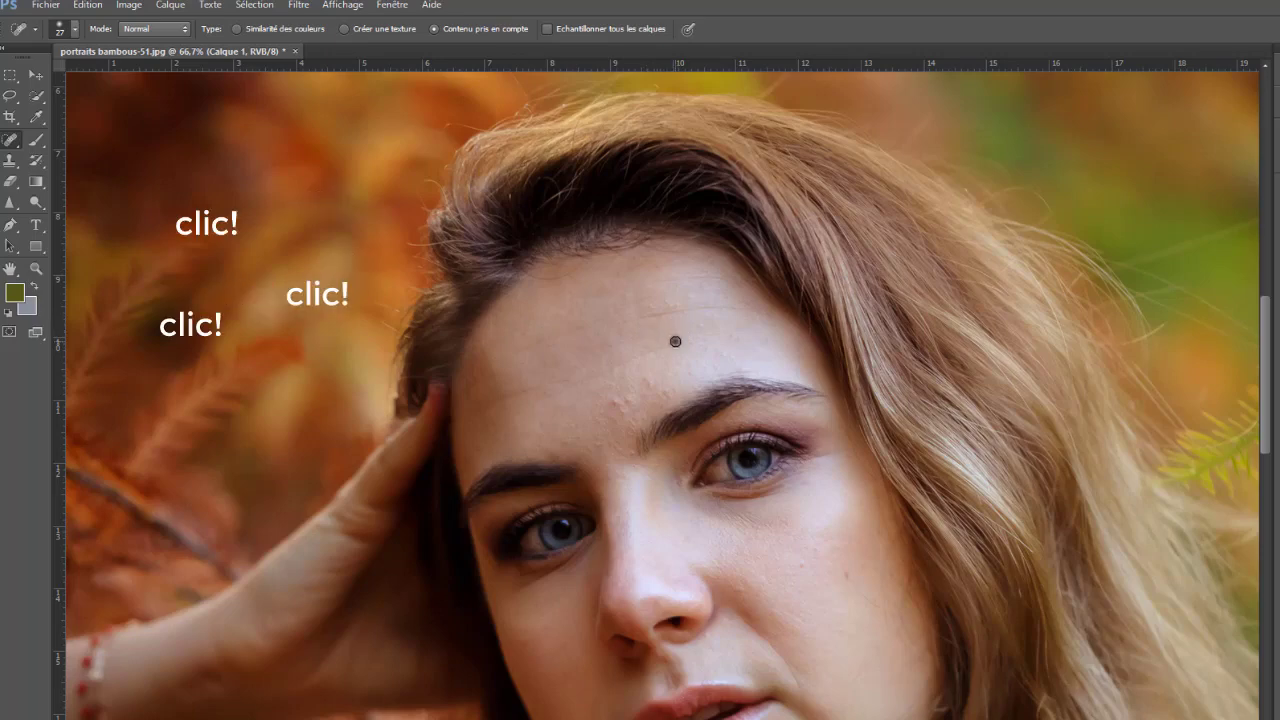
Spot-heal the marks along the fine lines on the upper forehead
left_click(698, 328)
left_click(706, 306)
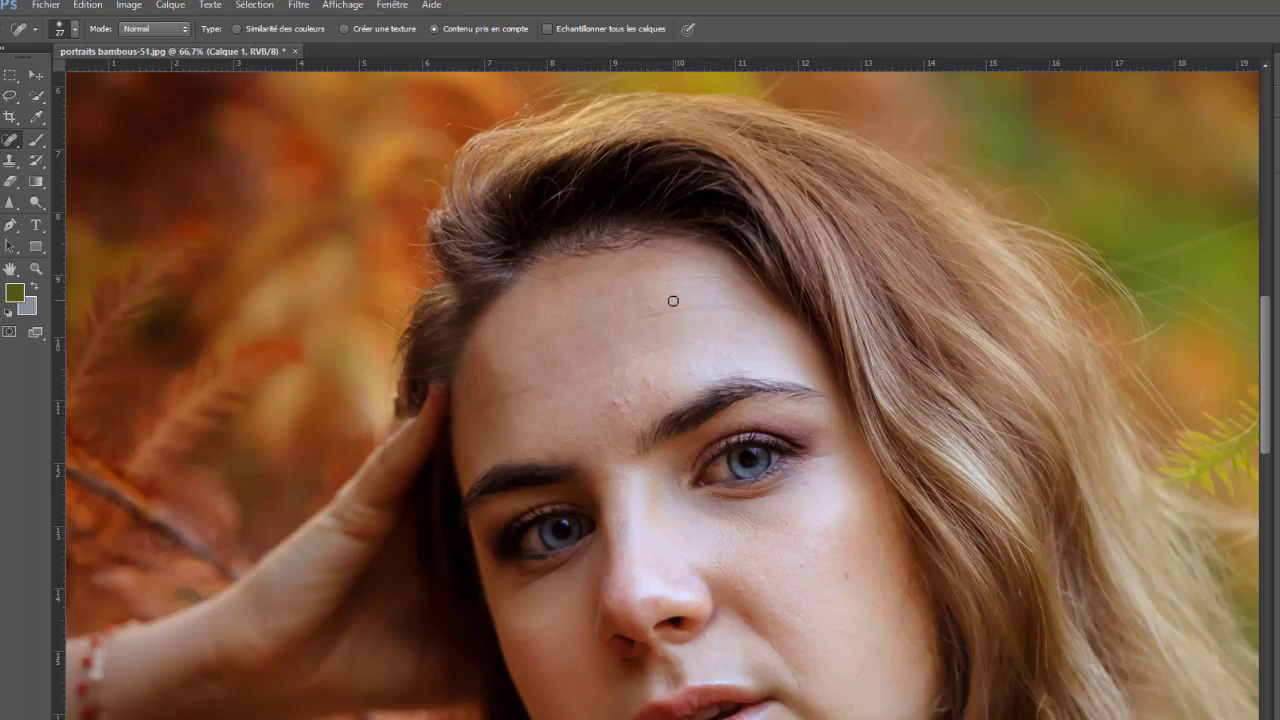
left_click(670, 300)
left_click(650, 305)
Spot-heal the blemishes just above the inner end of the eyebrow and the spot on the cheek
left_click(651, 386)
left_click(623, 395)
left_click(619, 410)
scroll(649, 367, "down", 1)
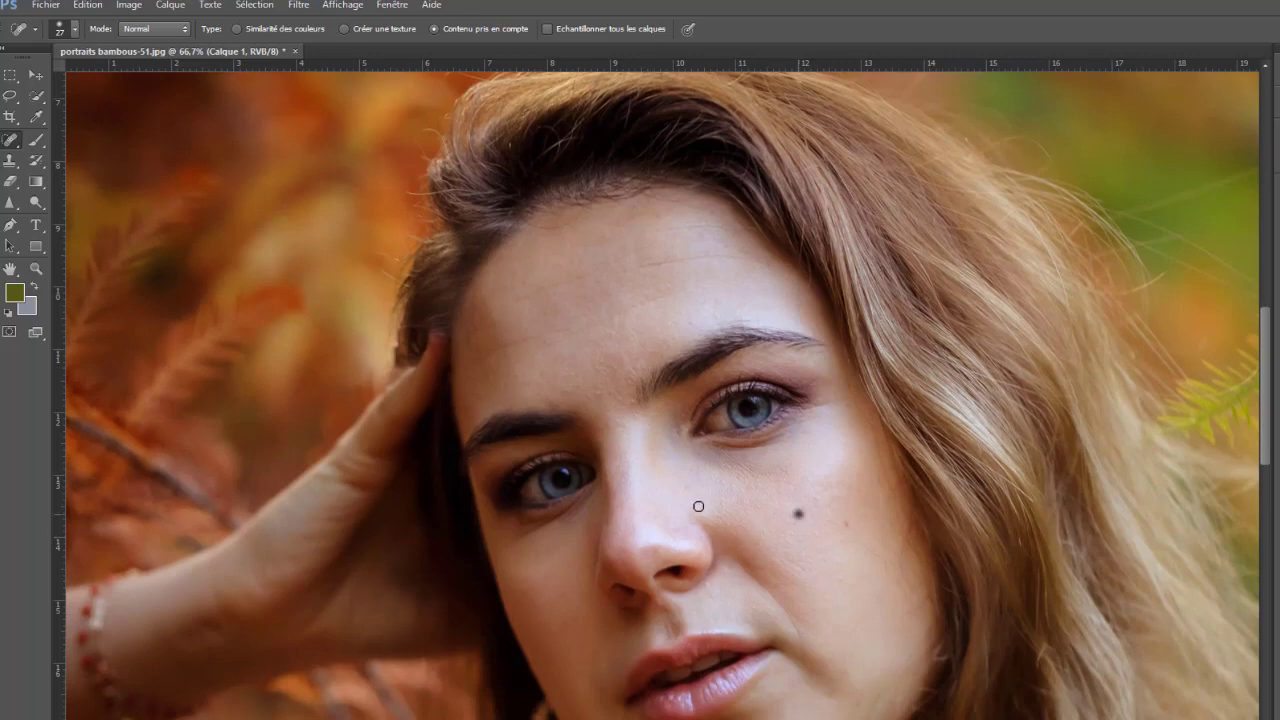
scroll(830, 527, "down", 2)
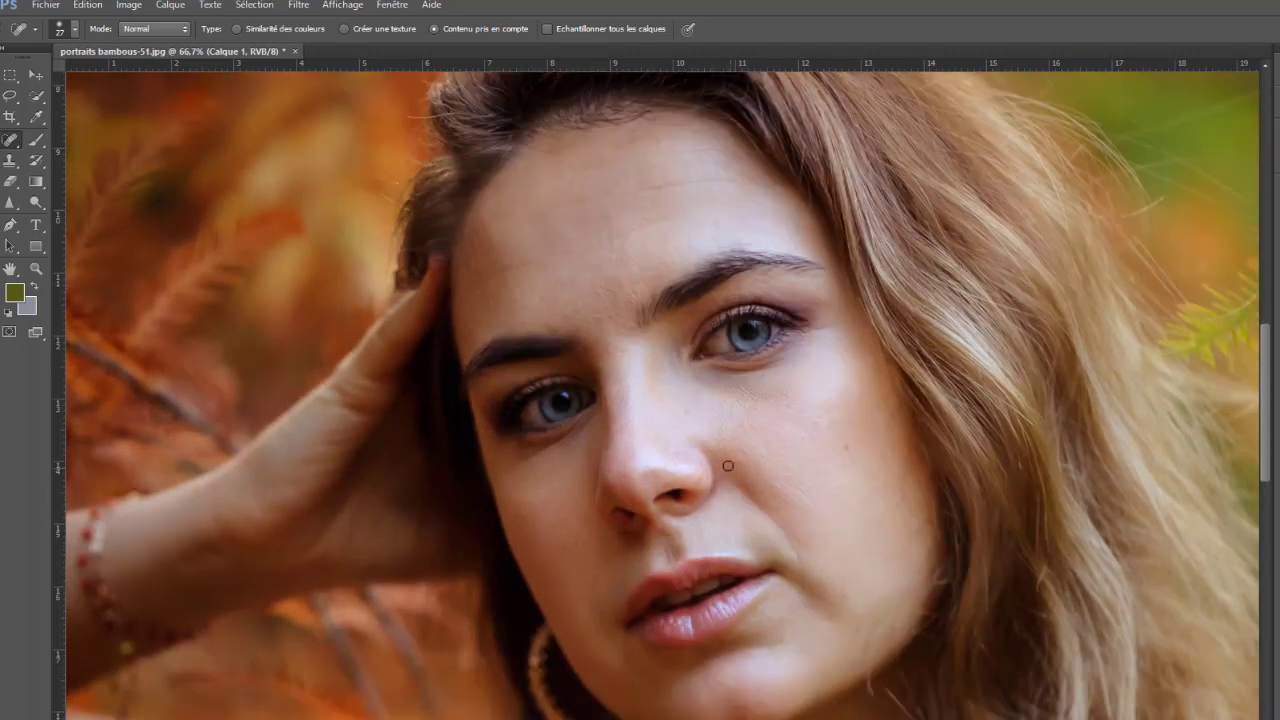
scroll(723, 463, "up", 1)
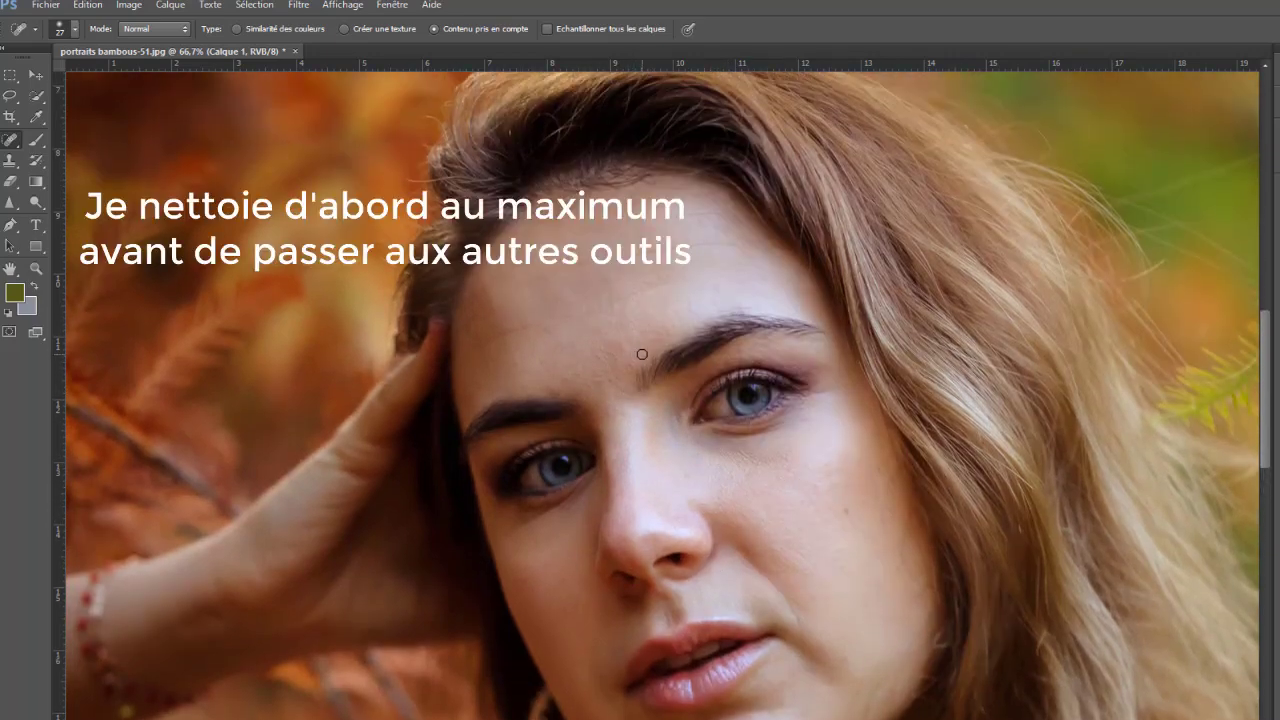
Spot-heal the mark between the eyebrows and activate the Clone Stamp tool
left_click(602, 379)
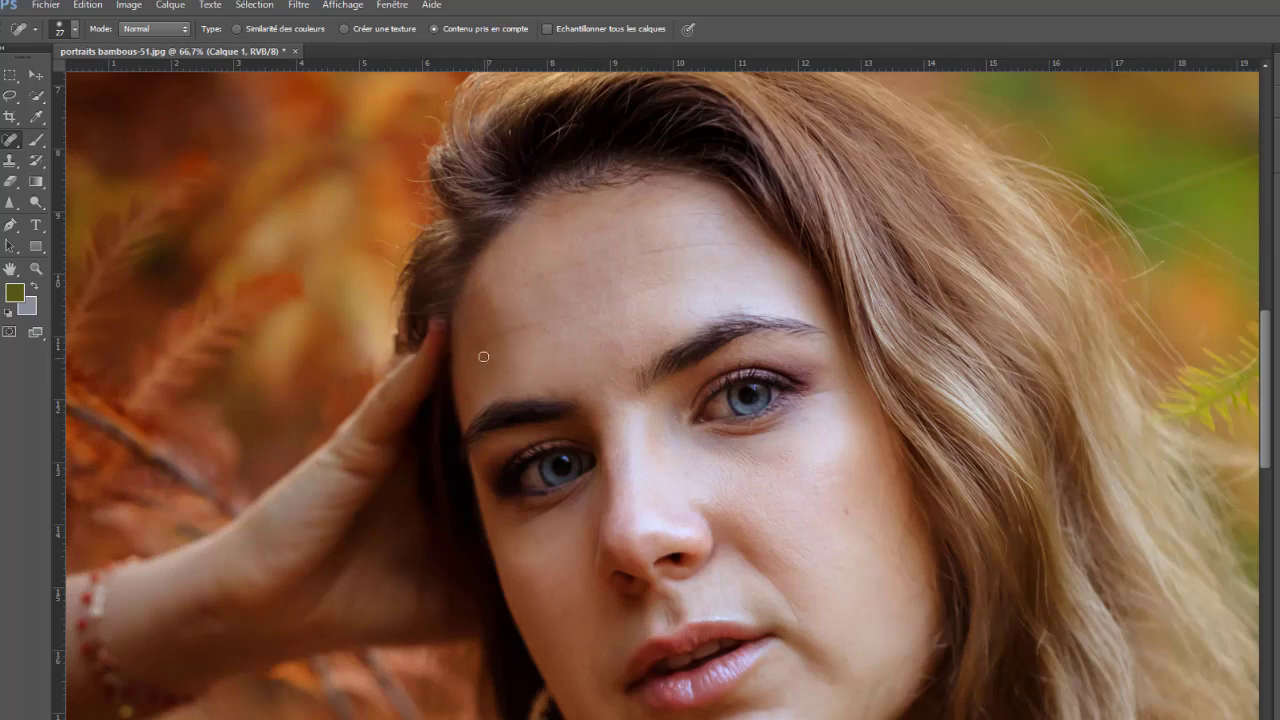
left_click(16, 160)
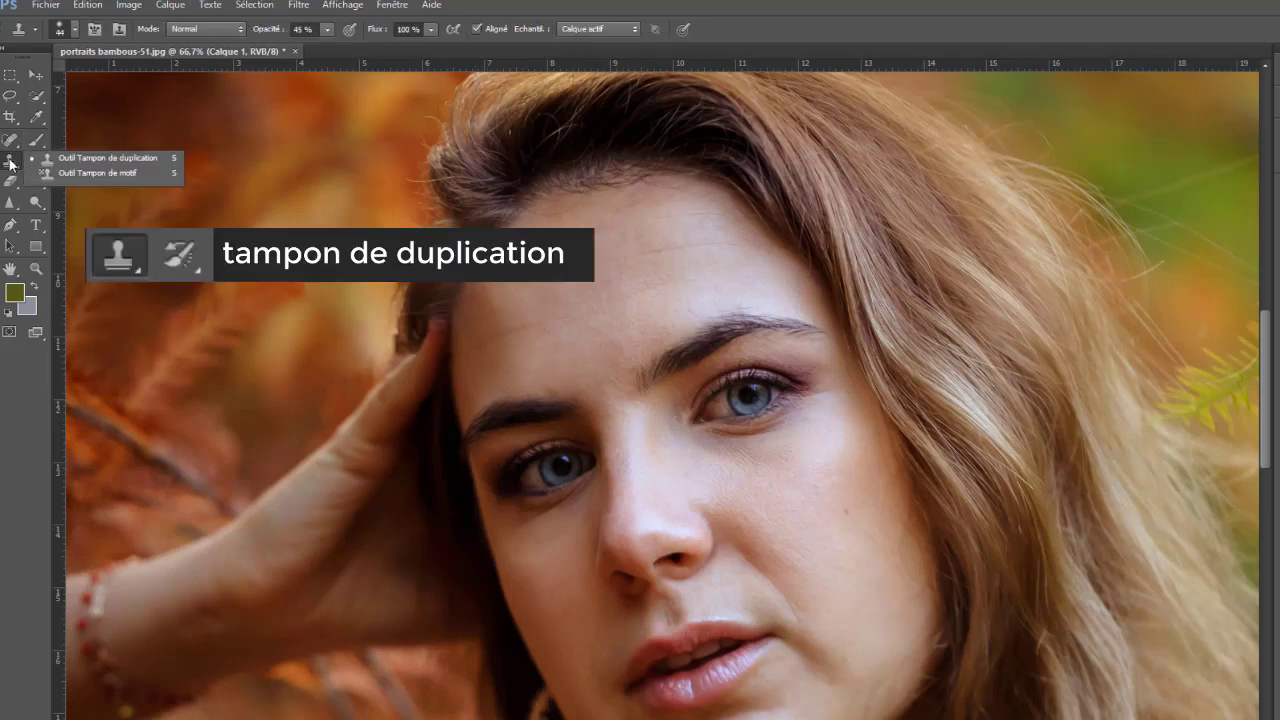
left_click(60, 158)
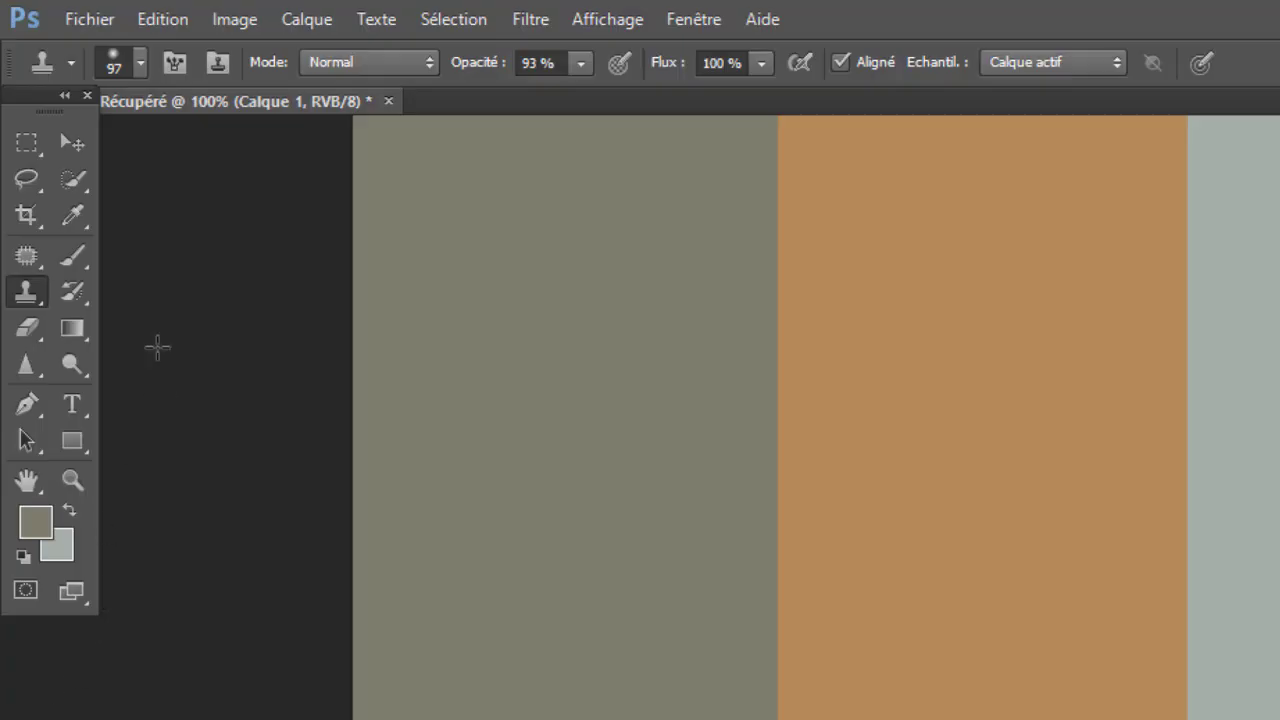
Activate the Clone Stamp in the striped colour document and set its opacity to 100 %
left_click(27, 292)
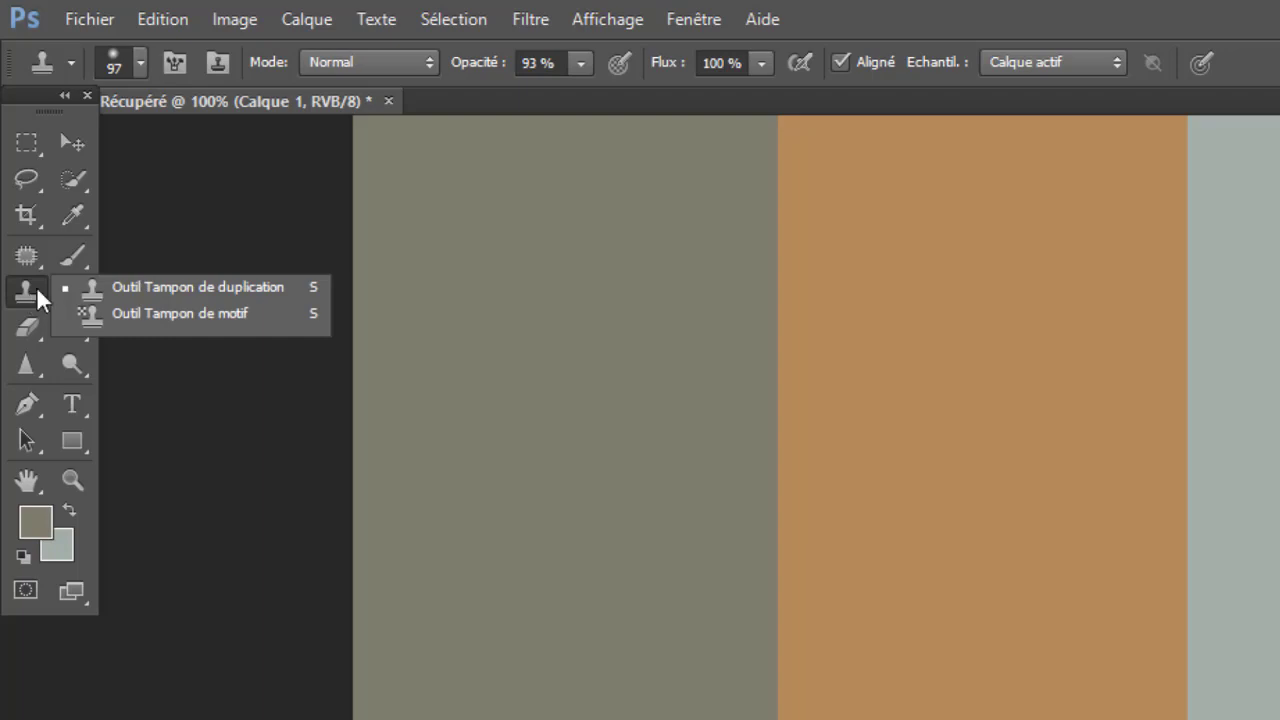
left_click(97, 287)
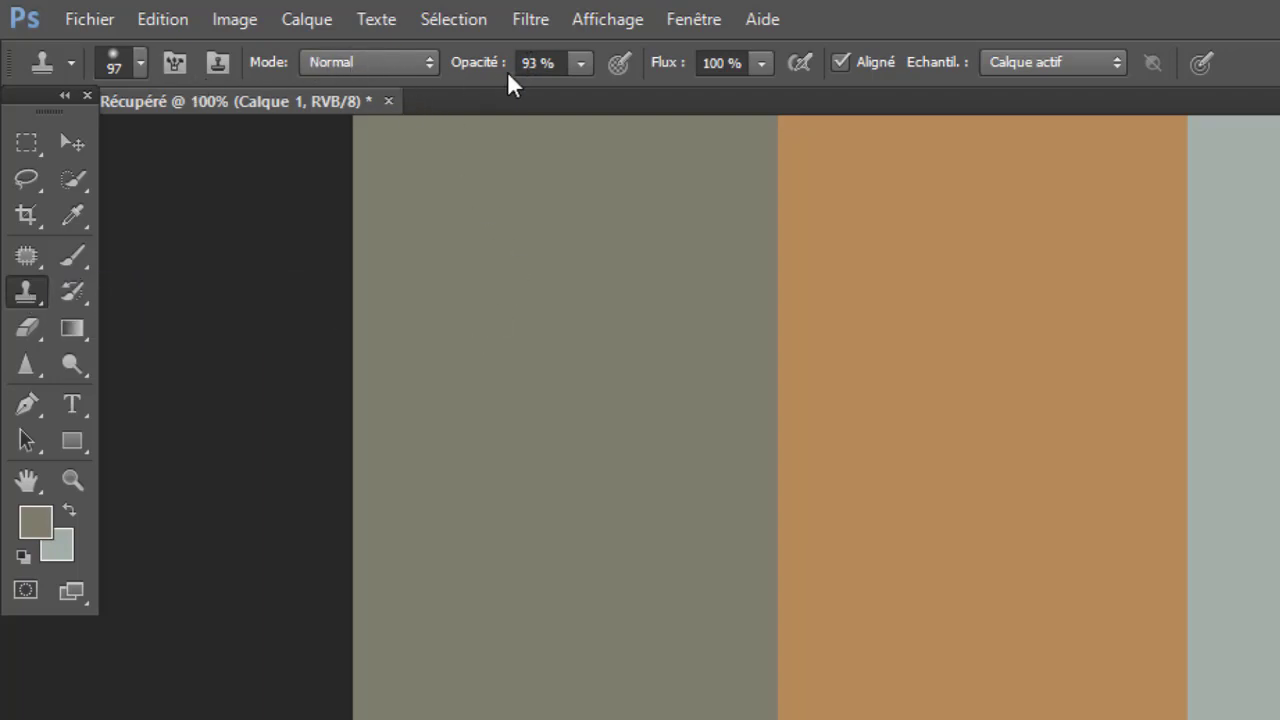
left_click_drag(490, 75, 509, 69)
key("Return")
Set the Clone Stamp brush size to 125 px with 0 % hardness, trying out different size and hardness values first
right_click(910, 614)
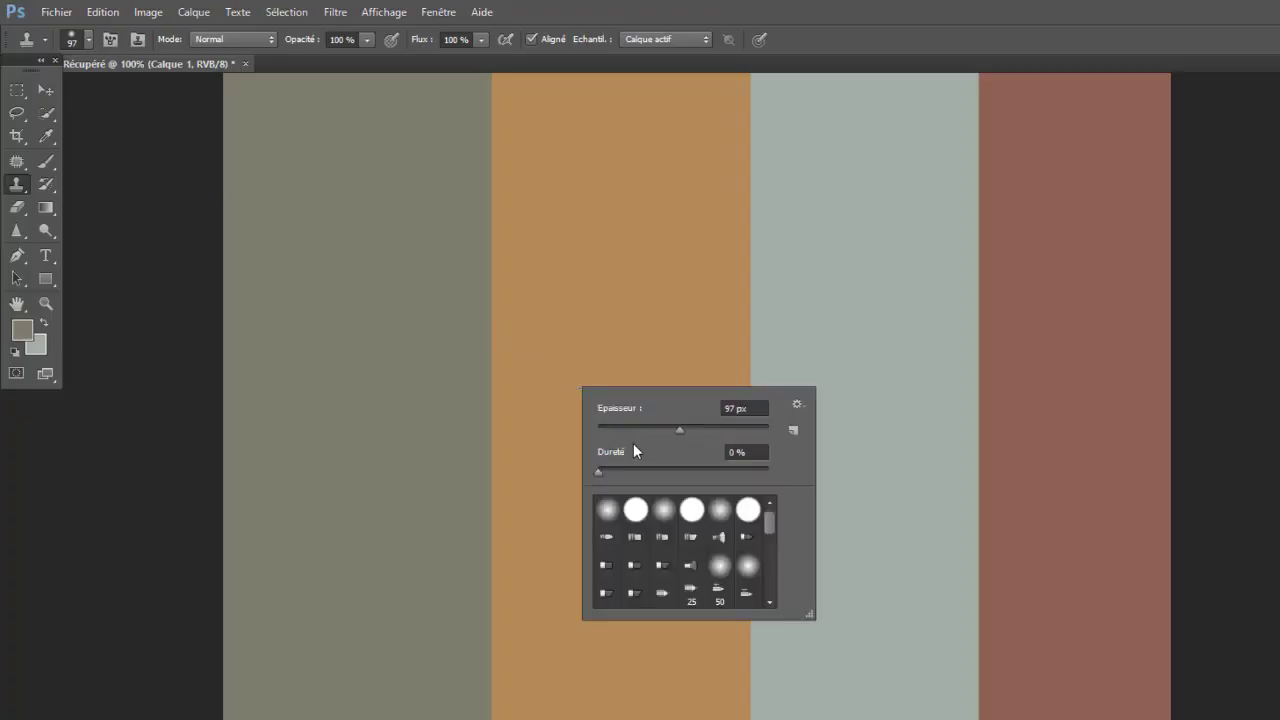
left_click_drag(679, 430, 716, 431)
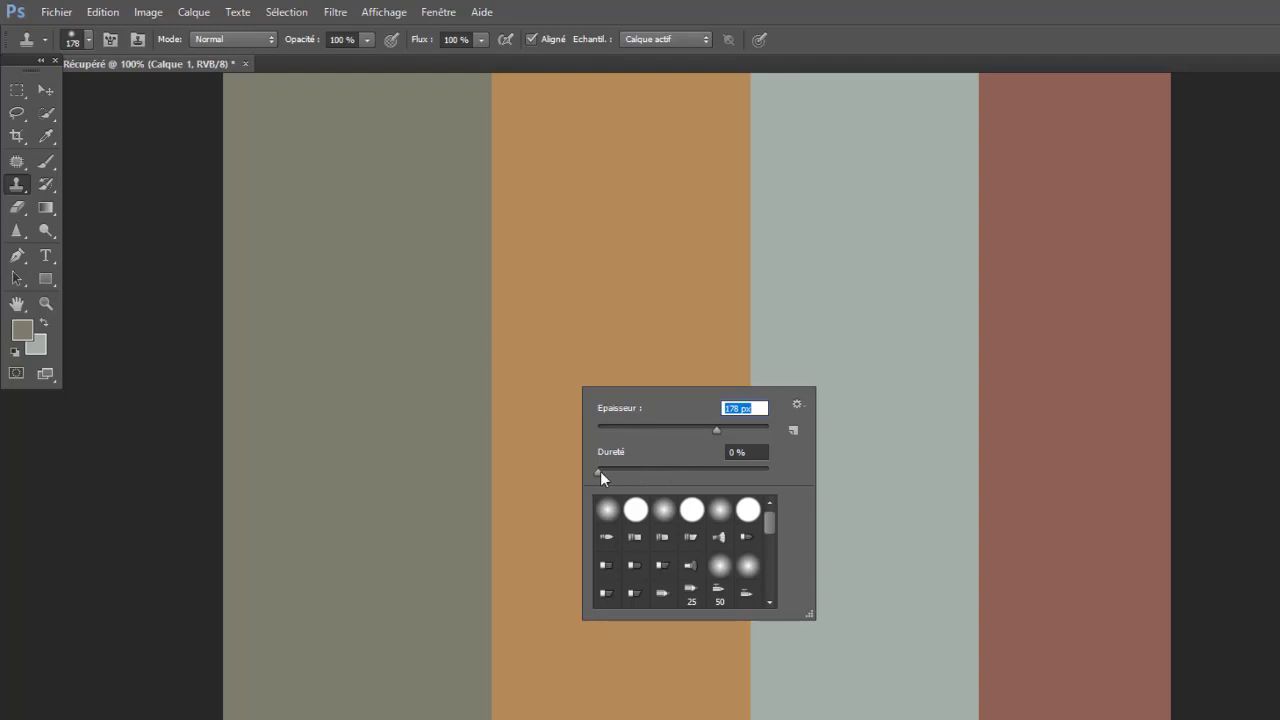
mouse_move(600, 472)
left_mouse_down()
mouse_move(705, 472)
mouse_move(581, 479)
left_mouse_up()
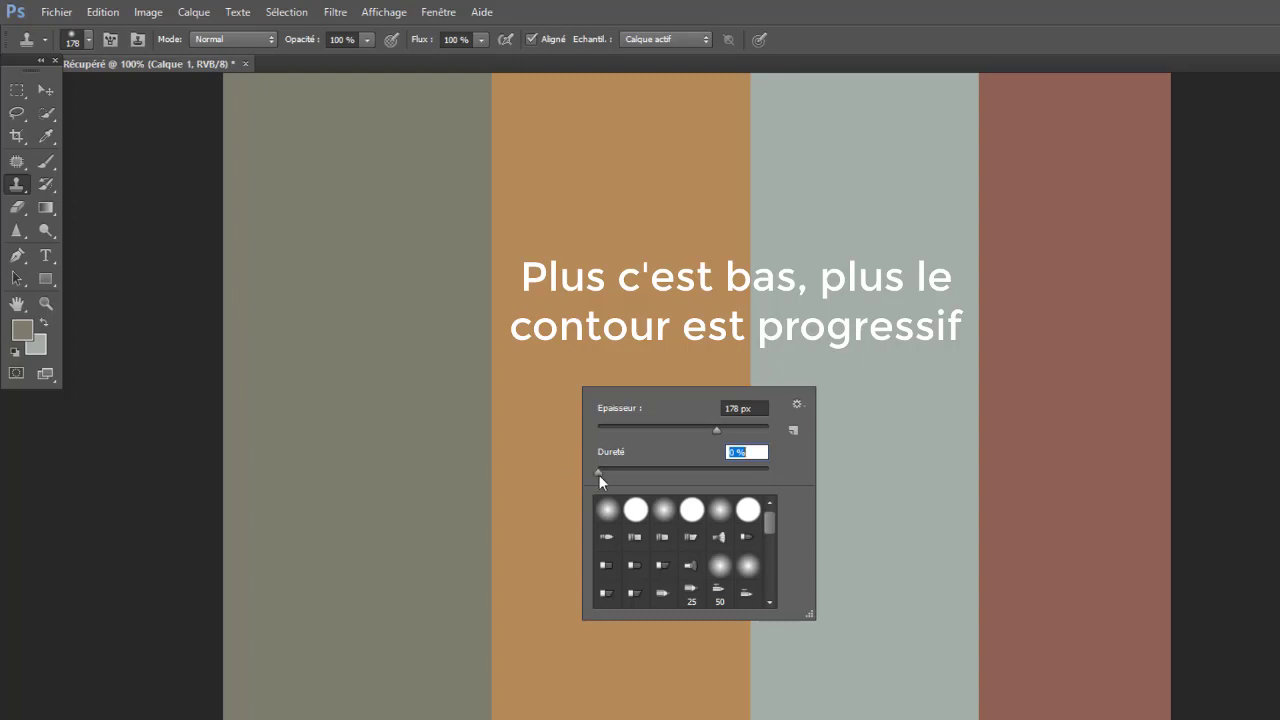
left_click_drag(599, 476, 707, 478)
left_click_drag(791, 472, 686, 490)
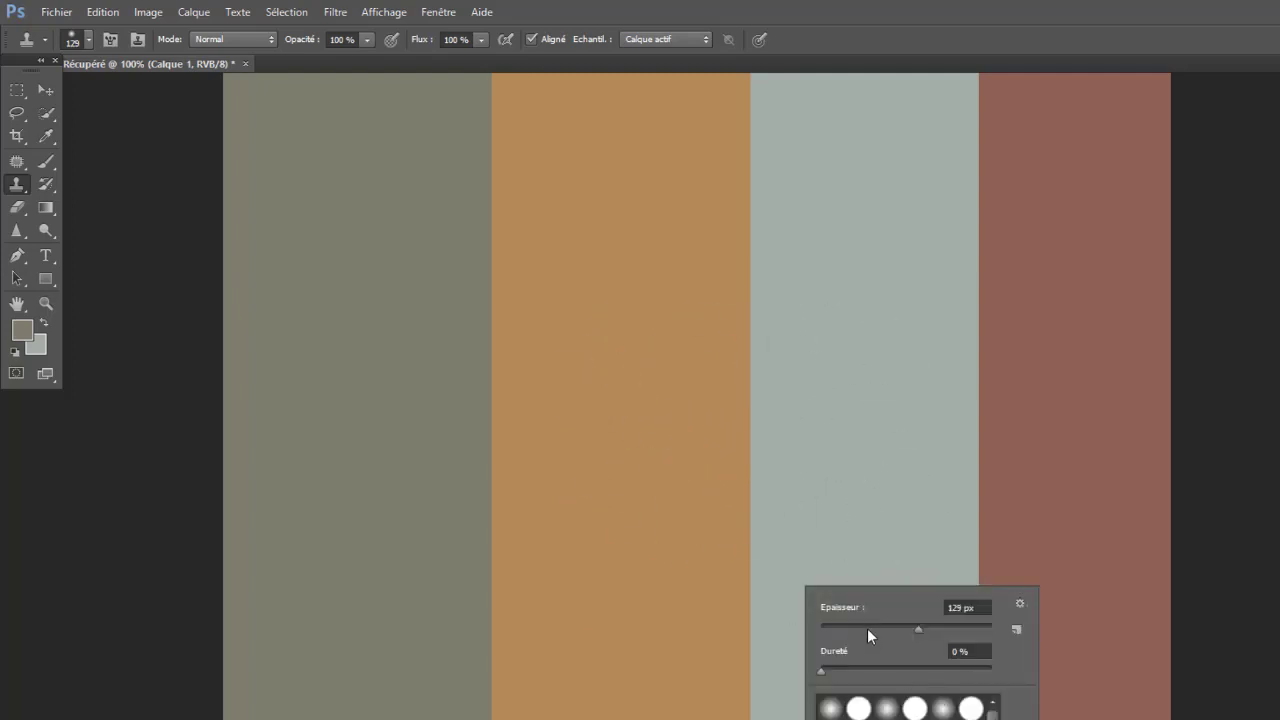
left_click_drag(862, 607, 817, 608)
left_click_drag(916, 633, 918, 632)
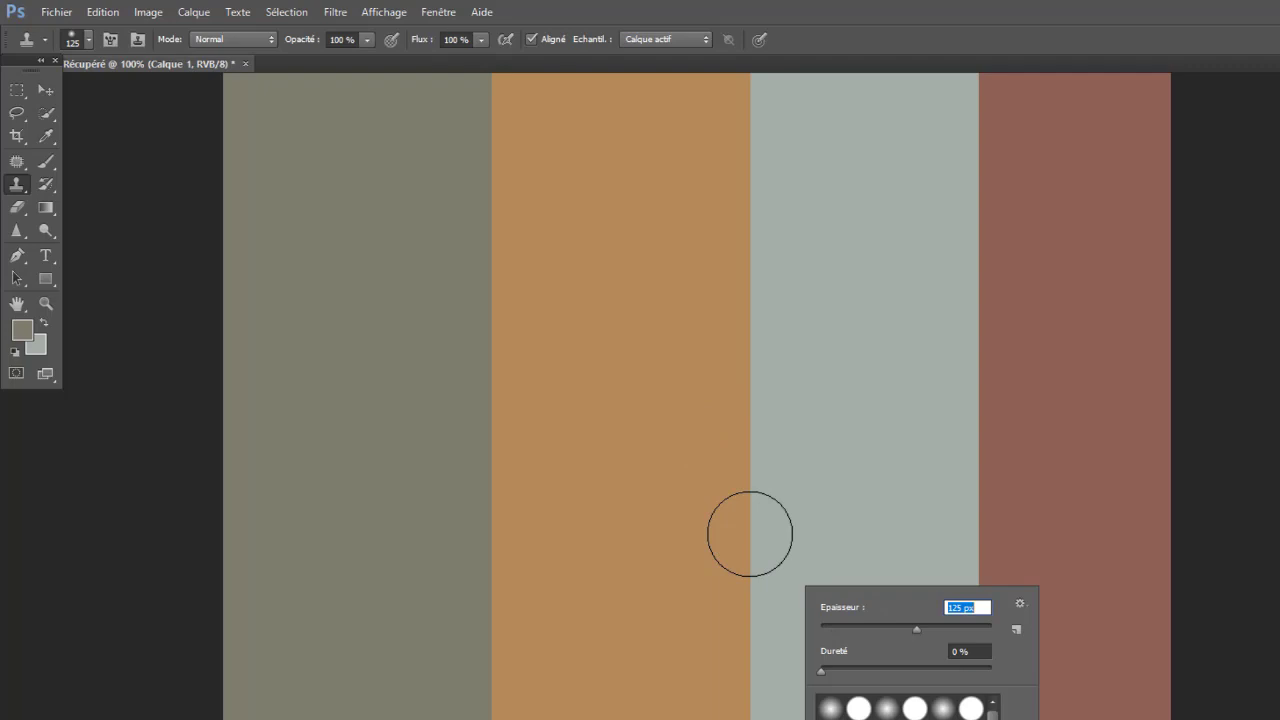
Sample the border between the orange and blue-grey stripes and clone it over the lower border between the blue-grey and red stripes
key("alt")
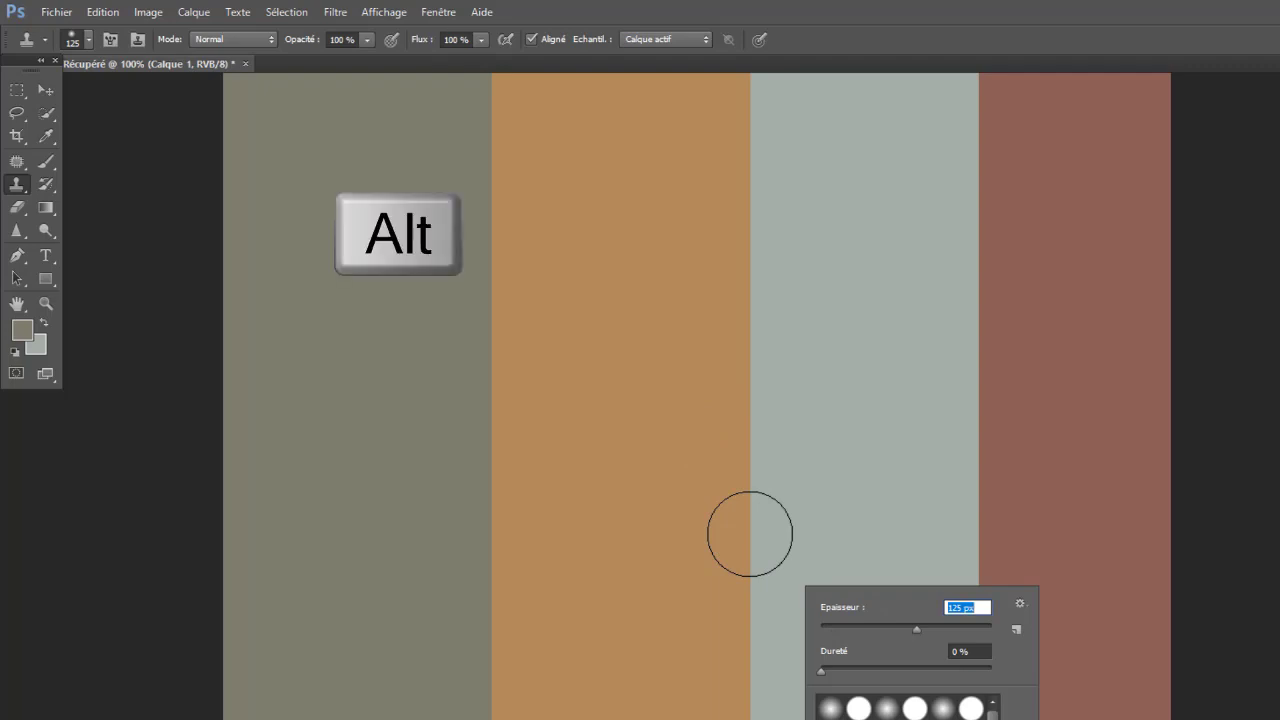
left_click(743, 482, "alt")
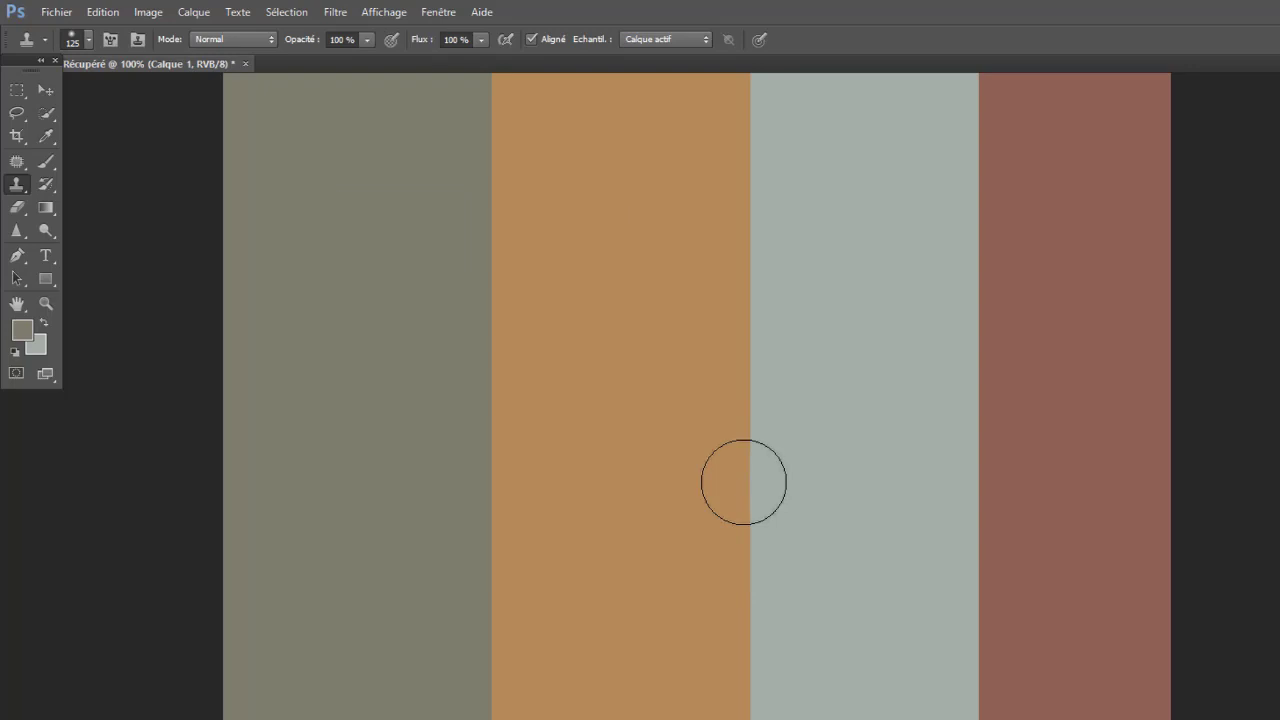
mouse_move(889, 449)
left_mouse_down()
mouse_move(906, 483)
mouse_move(919, 481)
left_mouse_up()
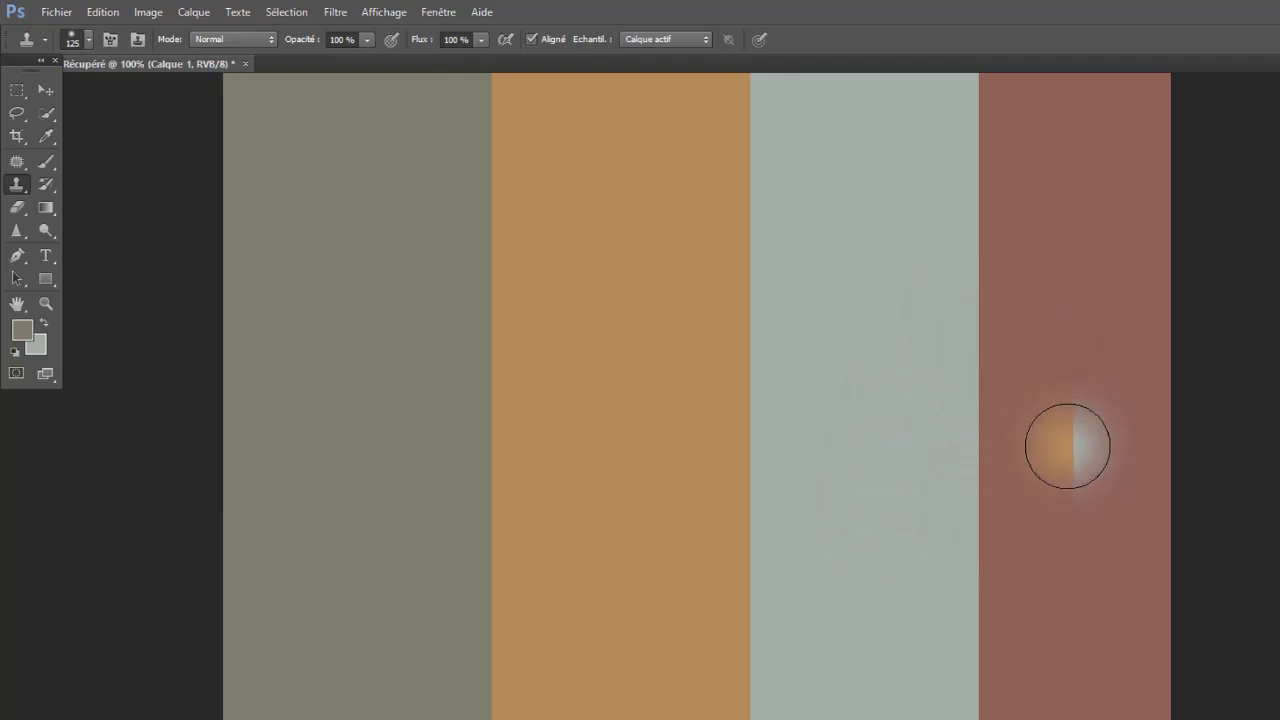
mouse_move(1066, 440)
left_mouse_down()
mouse_move(1057, 431)
mouse_move(1072, 443)
mouse_move(1063, 457)
mouse_move(1071, 449)
left_mouse_up()
key("ctrl+z")
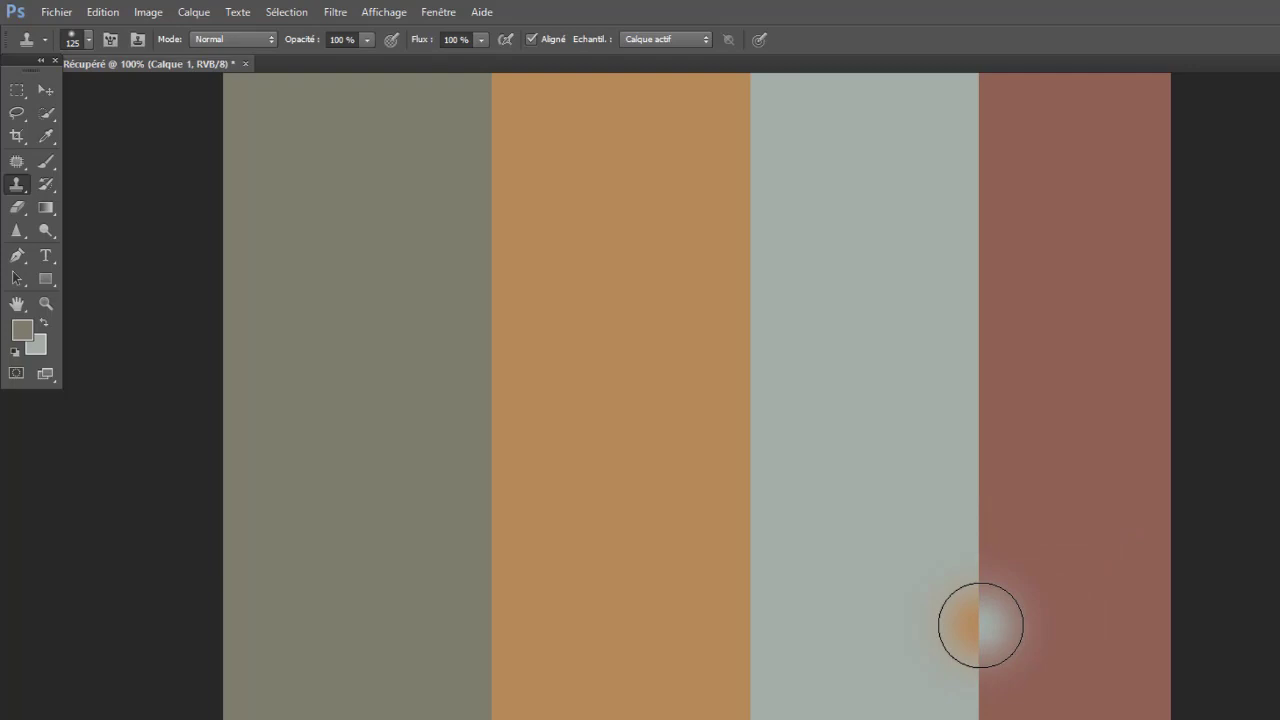
mouse_move(980, 625)
left_mouse_down()
mouse_move(984, 559)
mouse_move(985, 688)
mouse_move(985, 574)
mouse_move(986, 676)
left_mouse_up()
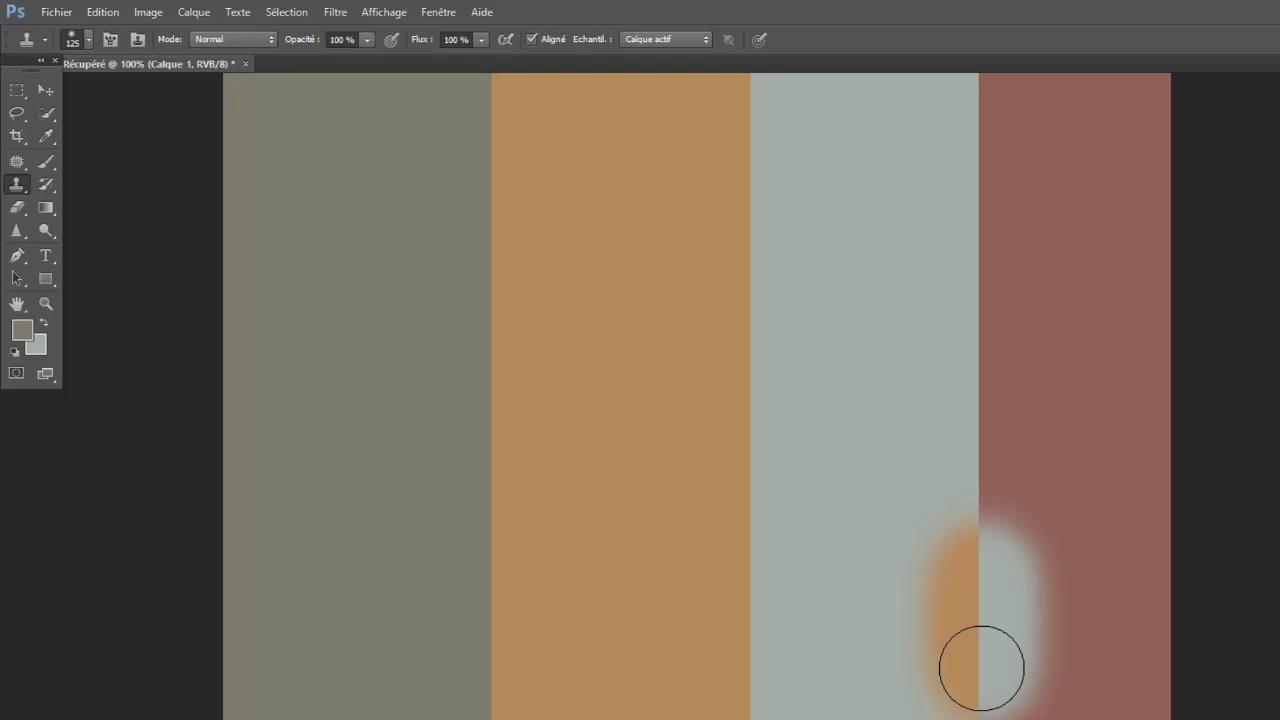
Clone the blue-grey and red border onto the olive and orange border with a 60 px, 79 % hardness brush at 45 % opacity
right_click(1082, 414)
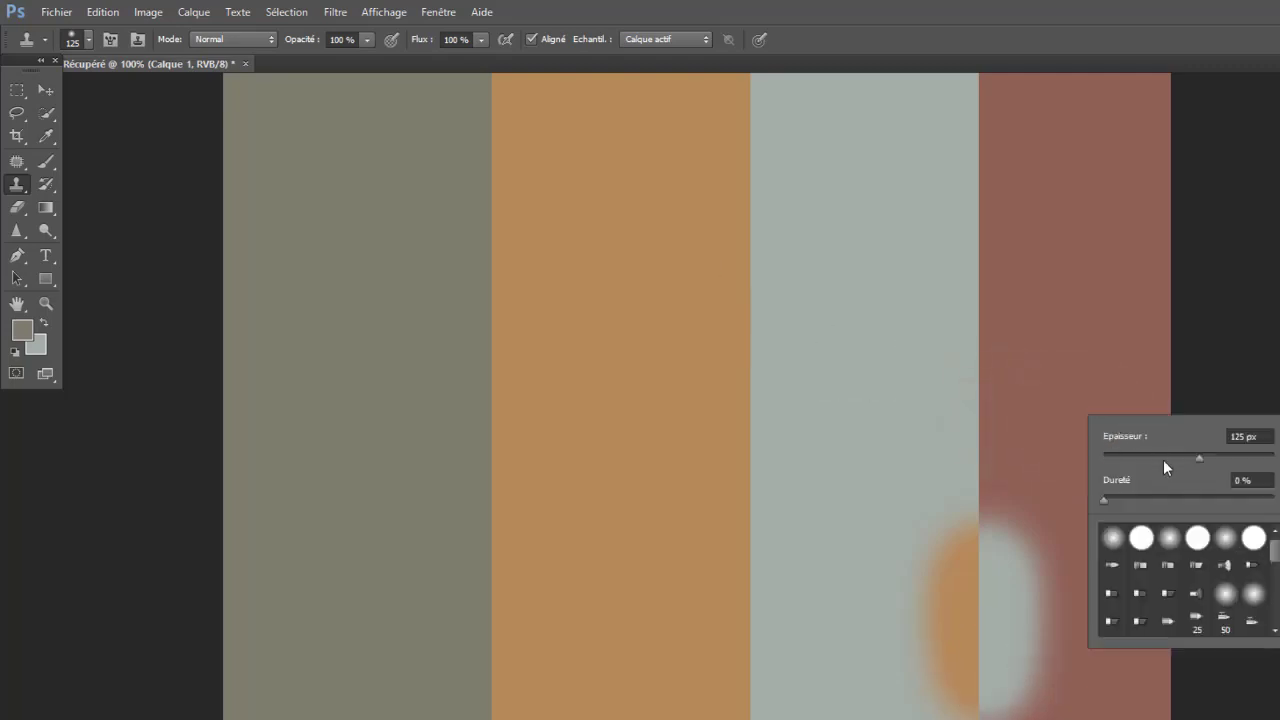
left_click(1153, 456)
key("Tab")
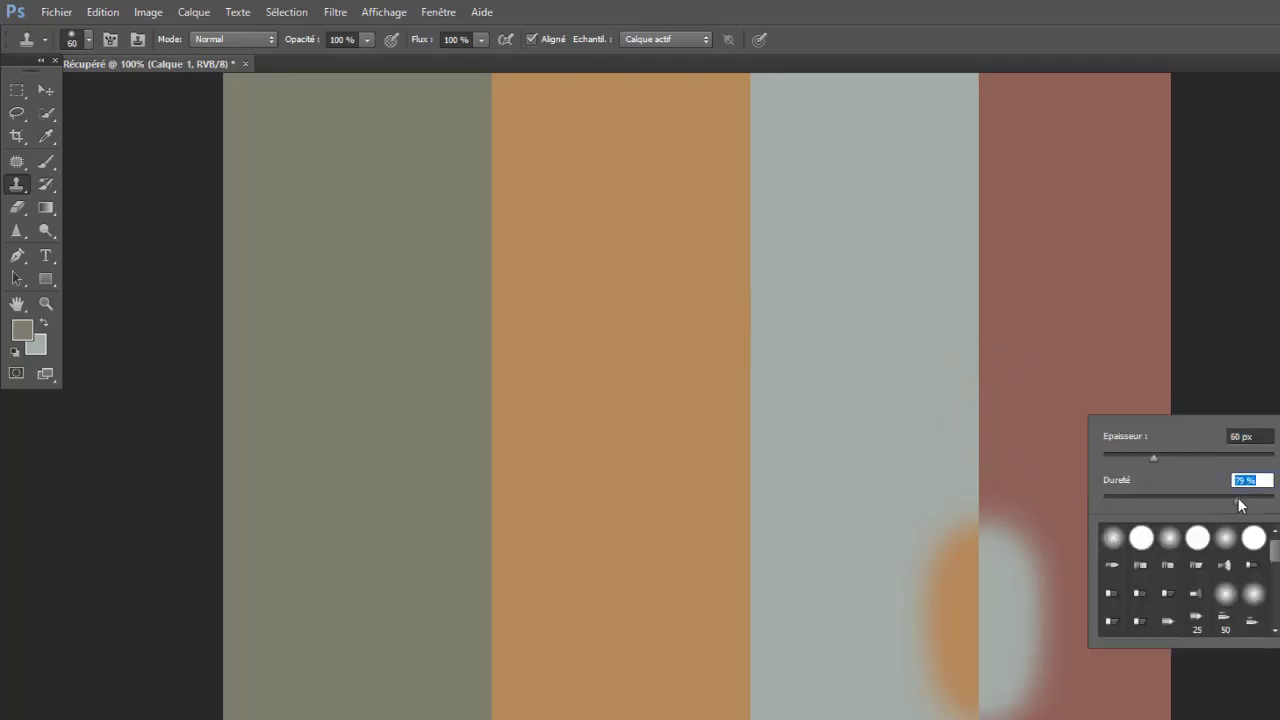
left_click(300, 45)
left_click_drag(300, 45, 260, 63)
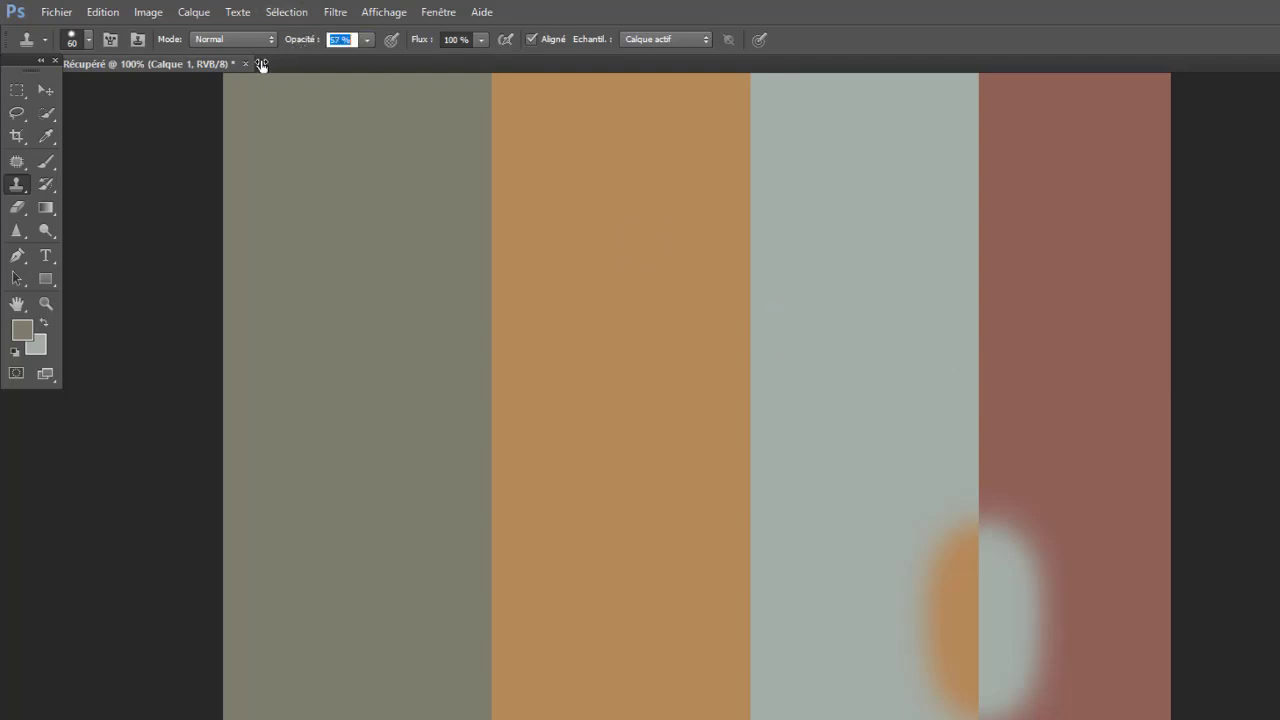
left_click(977, 331, "alt")
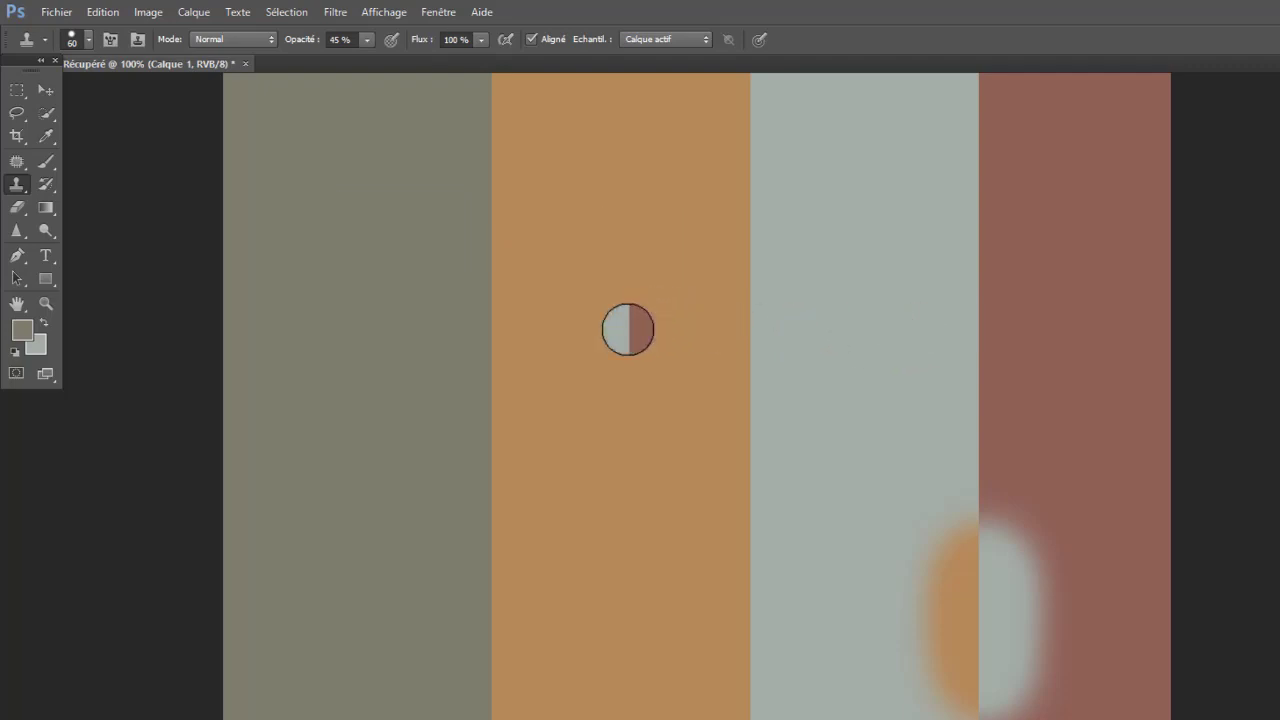
left_click(491, 346)
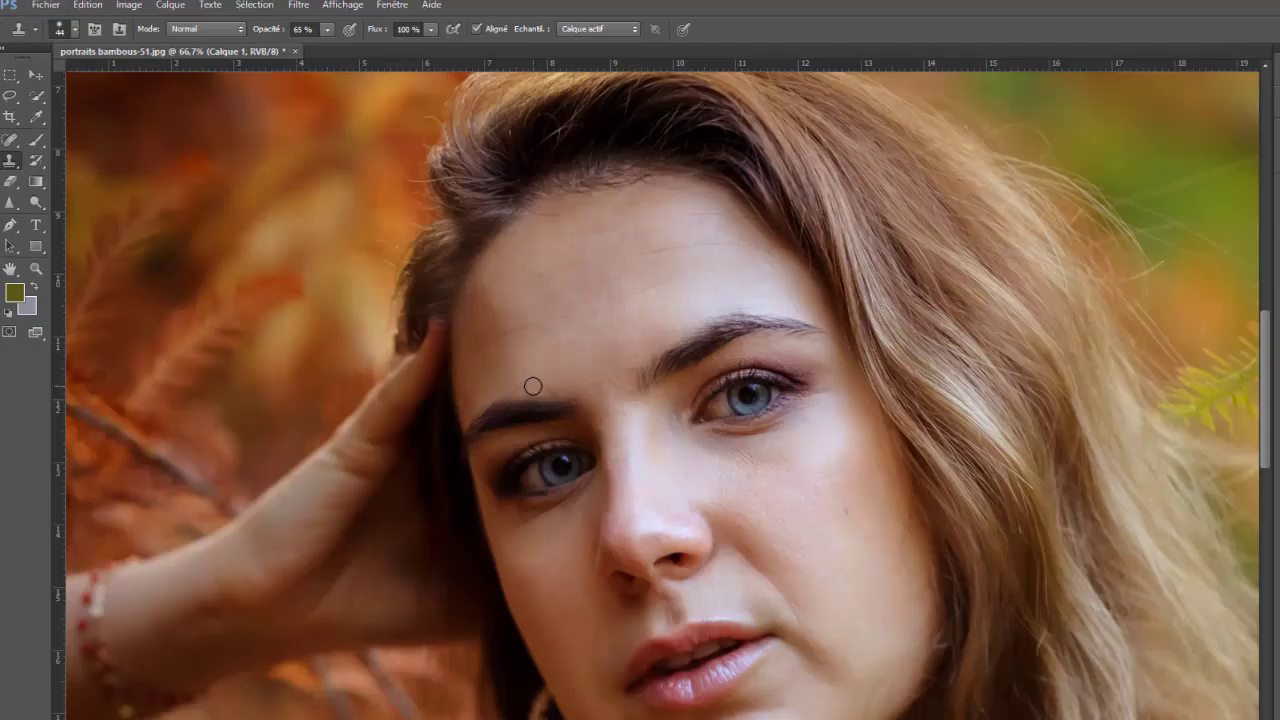
Clone sampled forehead skin over the area between the eyebrows in the portrait, and set the brush to 76 px and opacity to 42 %
left_click(533, 386, "alt")
left_click_drag(636, 454, 622, 422)
right_click(622, 422)
left_click_drag(692, 468, 711, 470)
left_click(583, 251)
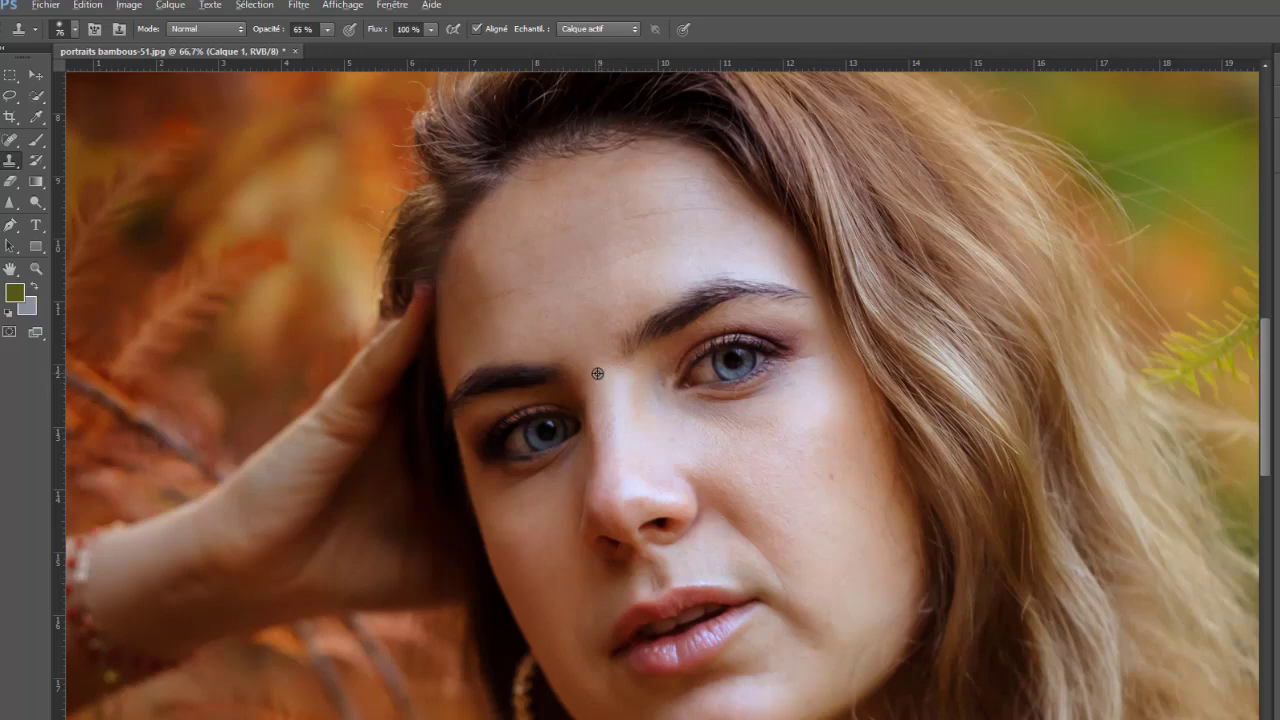
left_click_drag(276, 29, 254, 34)
scroll(545, 280, "down", 2)
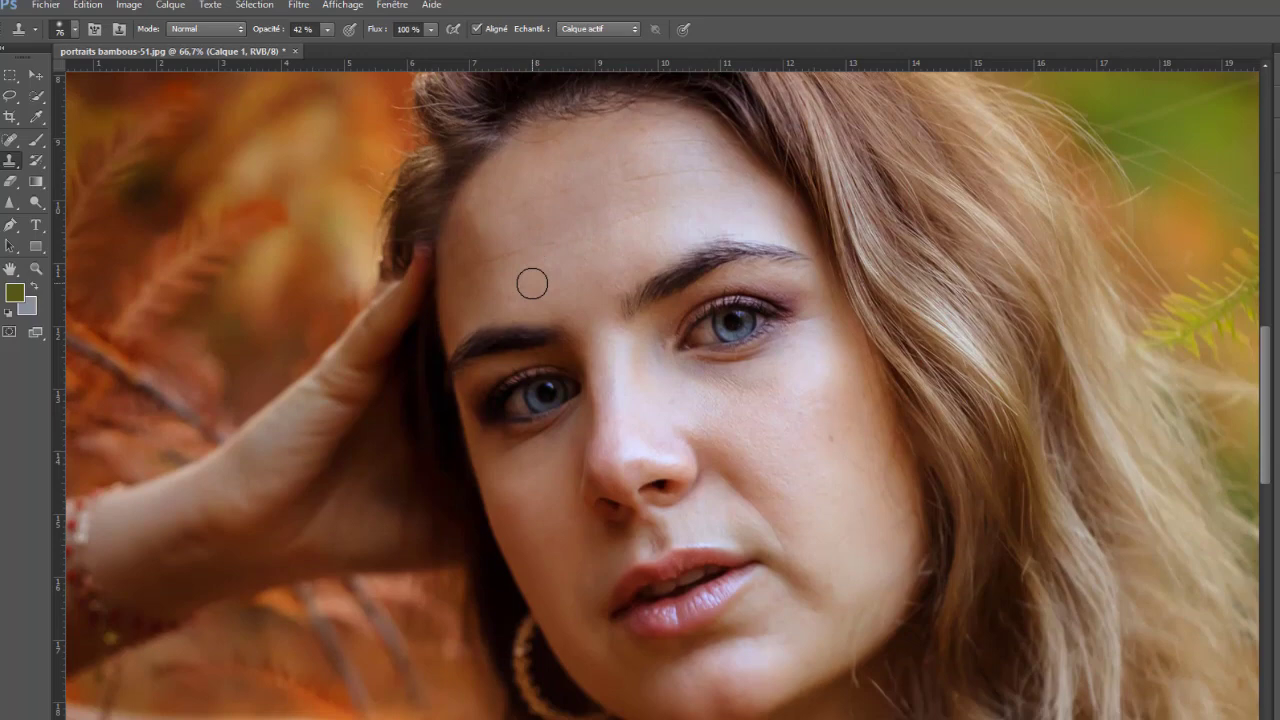
Switch to the Spot Healing Brush for the remaining marks on the forehead
key("j")
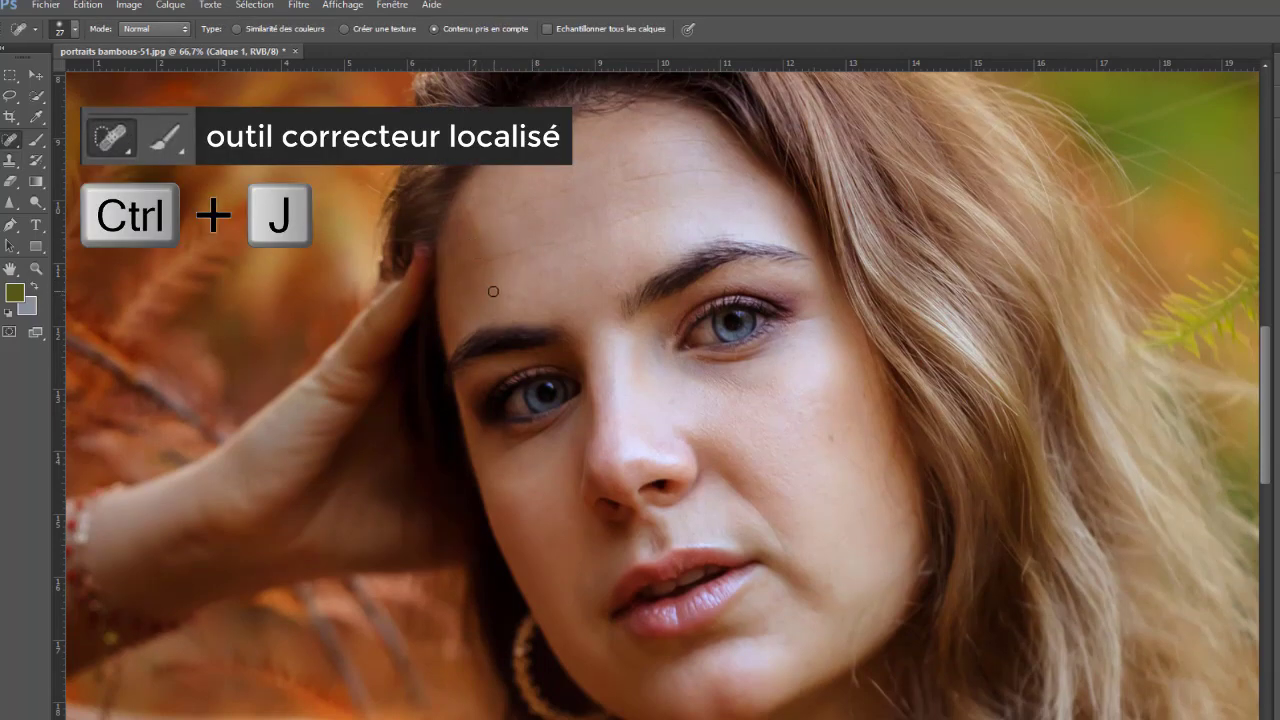
scroll(449, 294, "down", 1)
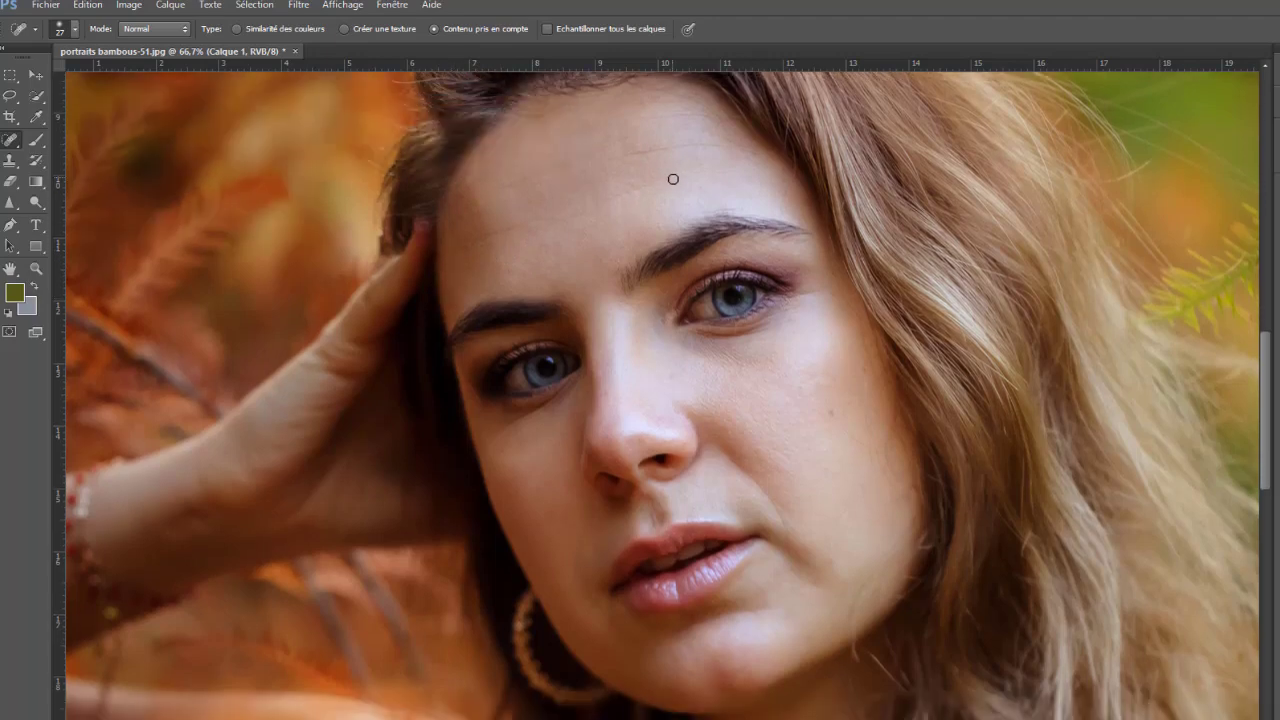
scroll(506, 210, "down", 1)
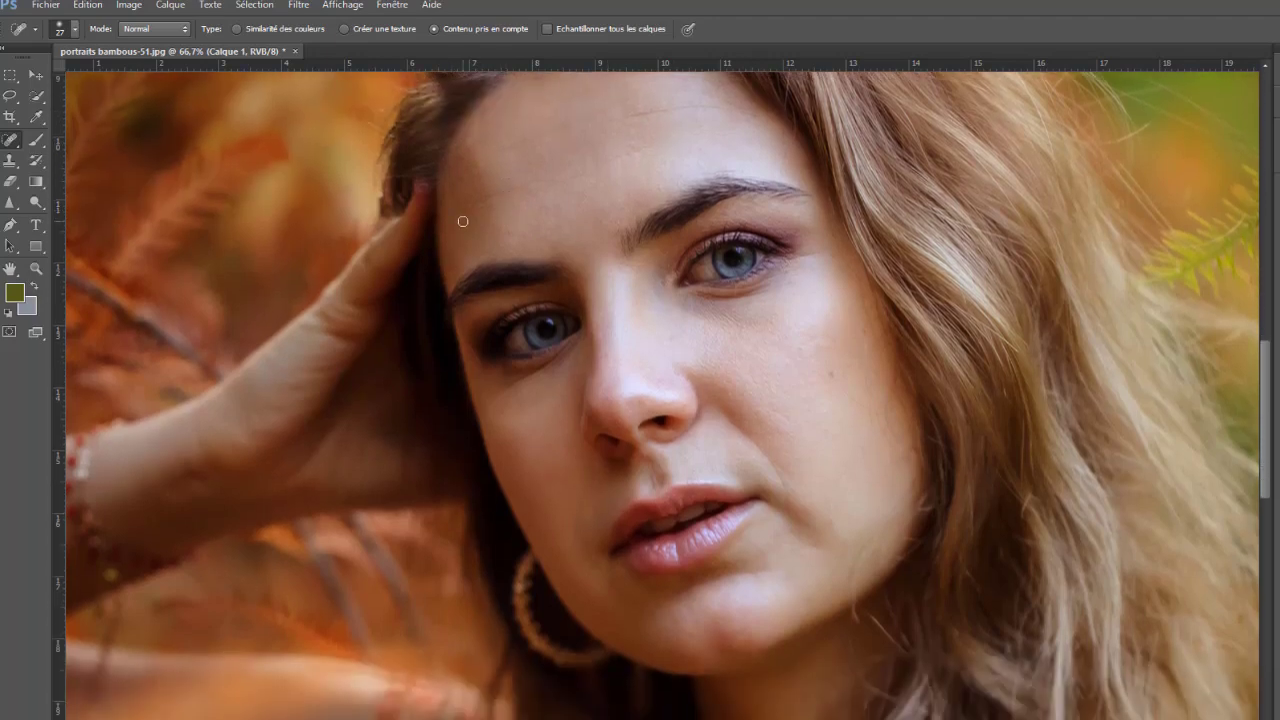
Clone cheek skin over the area below the eye with the Clone Stamp at 50 % opacity and a 116 px brush
left_click(9, 161)
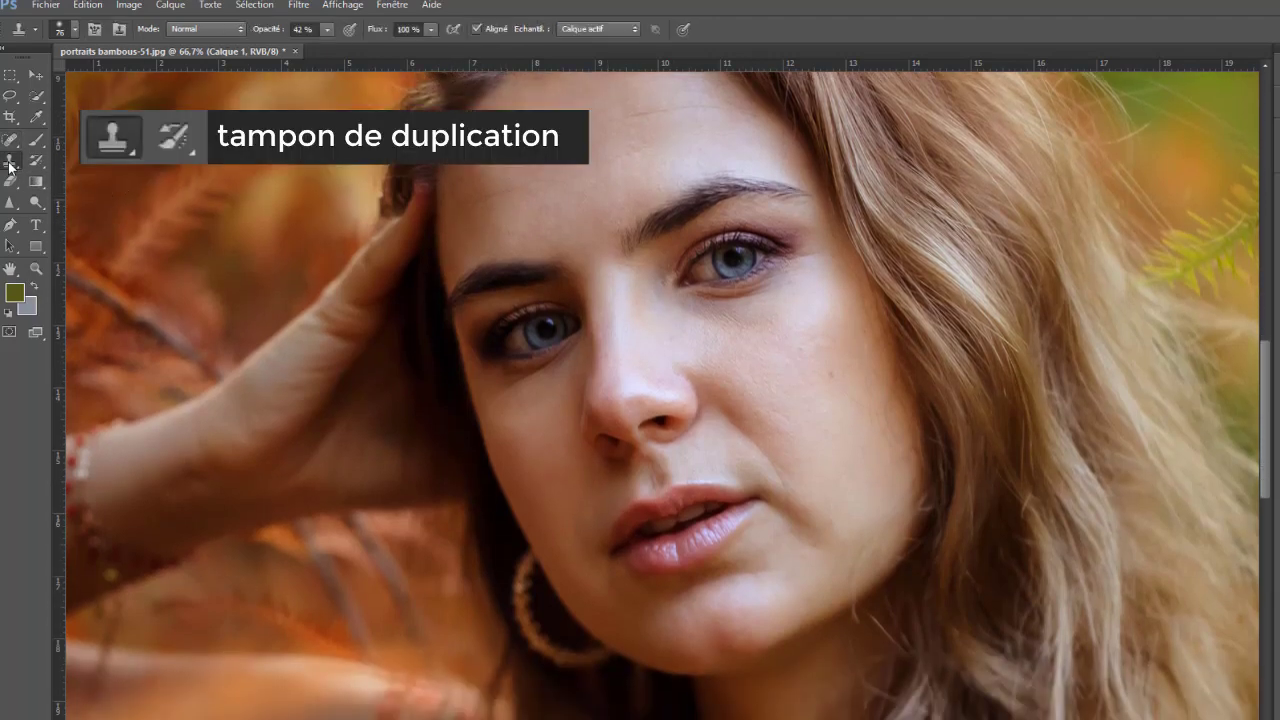
left_click(9, 161)
left_click_drag(265, 31, 271, 35)
right_click(731, 366)
left_click_drag(826, 404, 837, 407)
left_click(786, 357)
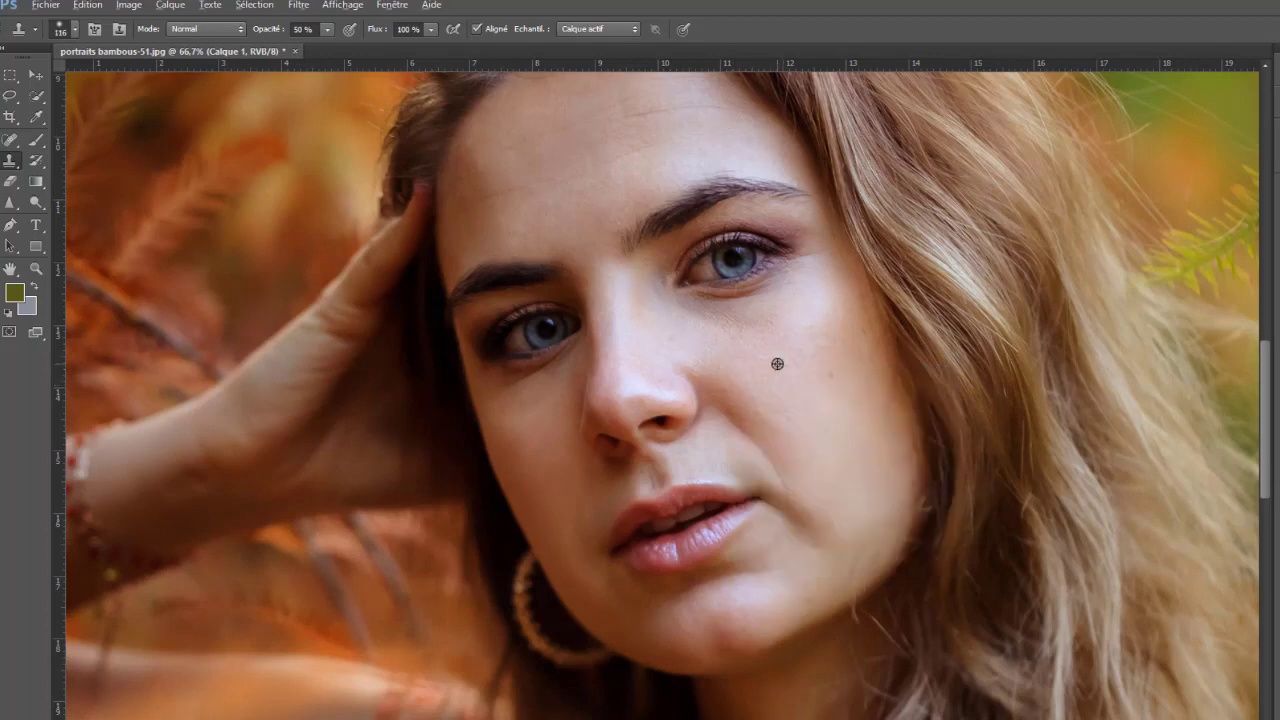
left_click(775, 363, "alt")
mouse_move(737, 320)
left_mouse_down()
mouse_move(757, 328)
mouse_move(708, 320)
mouse_move(731, 331)
left_mouse_up()
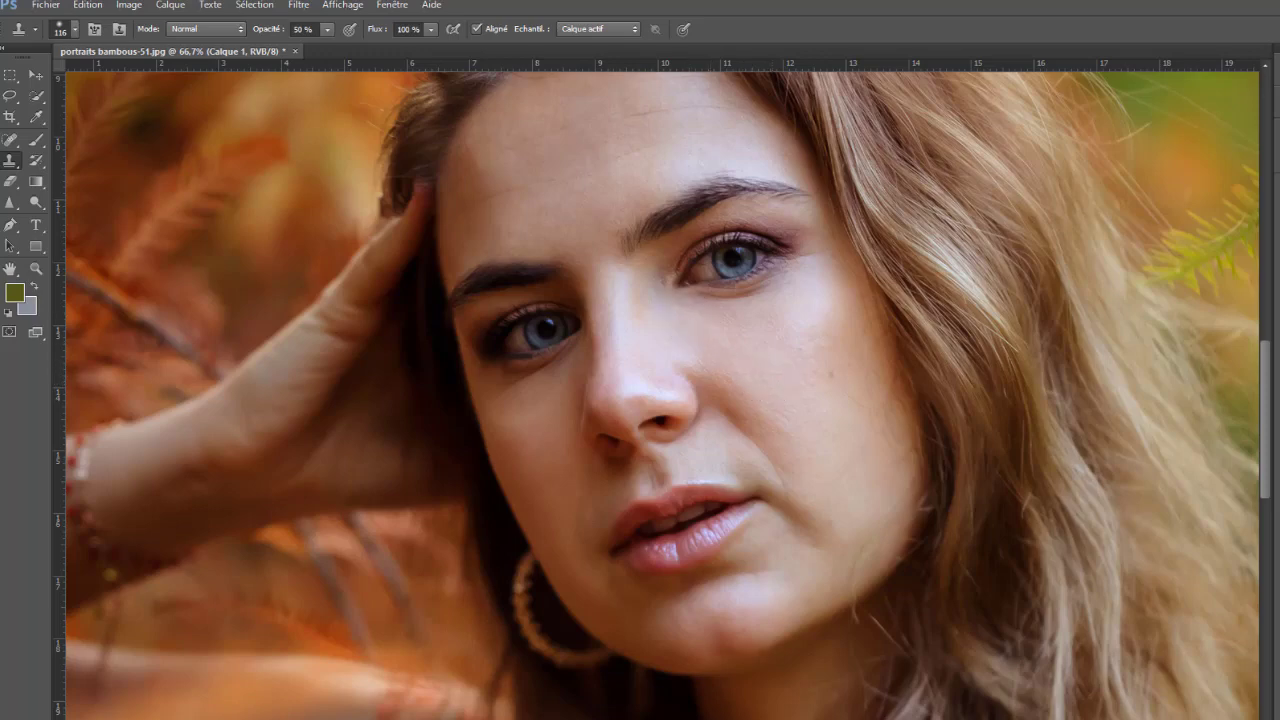
Reduce the brush to 76 px and clone sampled skin along the upper cheek below the outer corner of the eye
right_click(552, 404)
left_click_drag(616, 444, 628, 443)
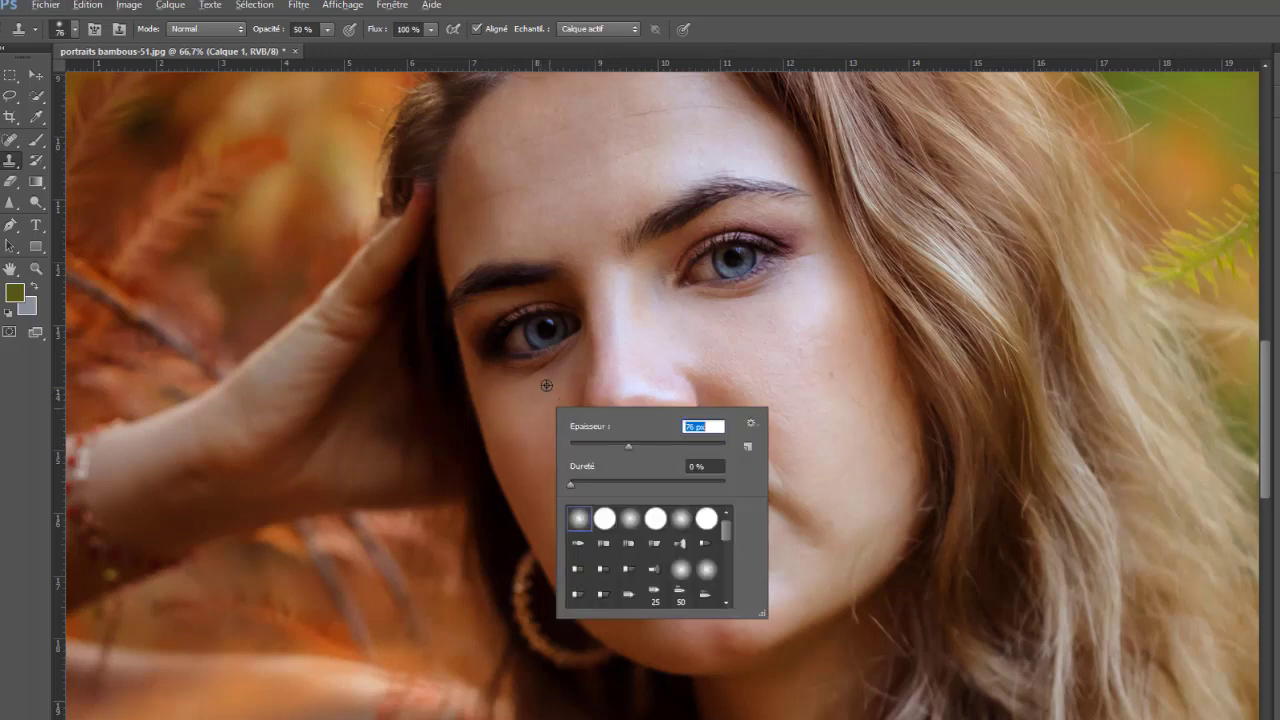
key("Return")
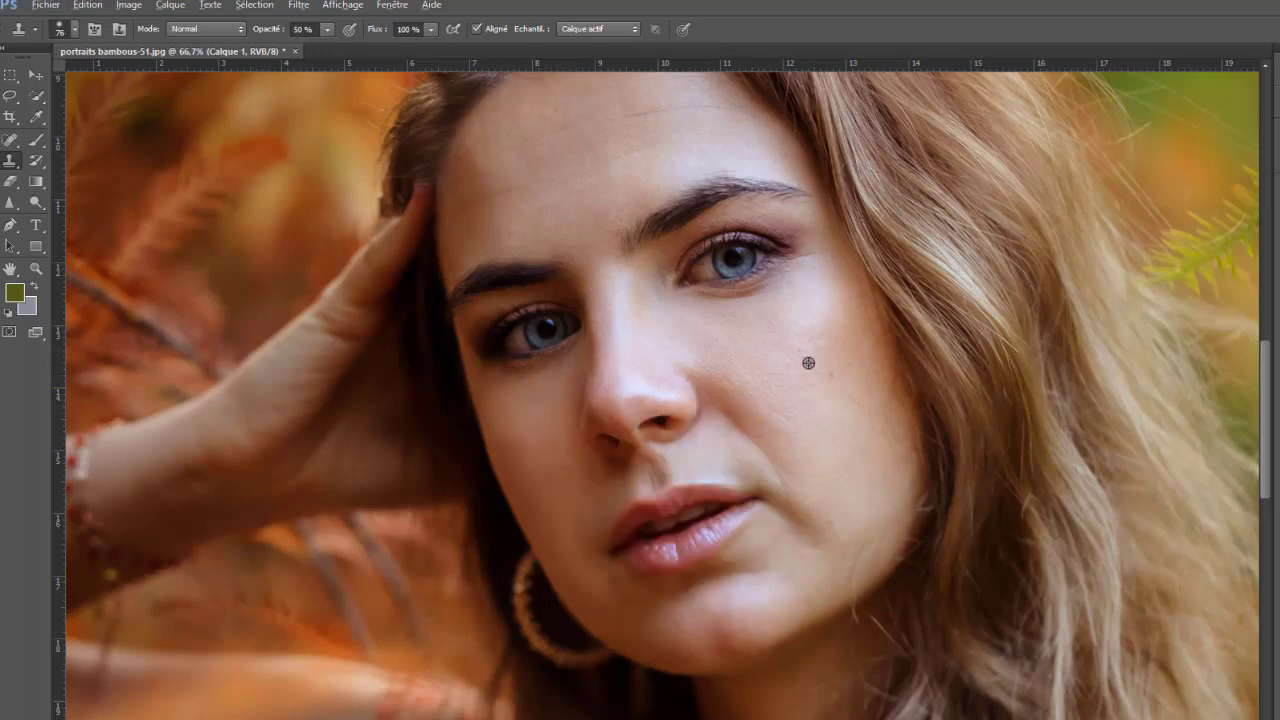
left_click(781, 313, "alt")
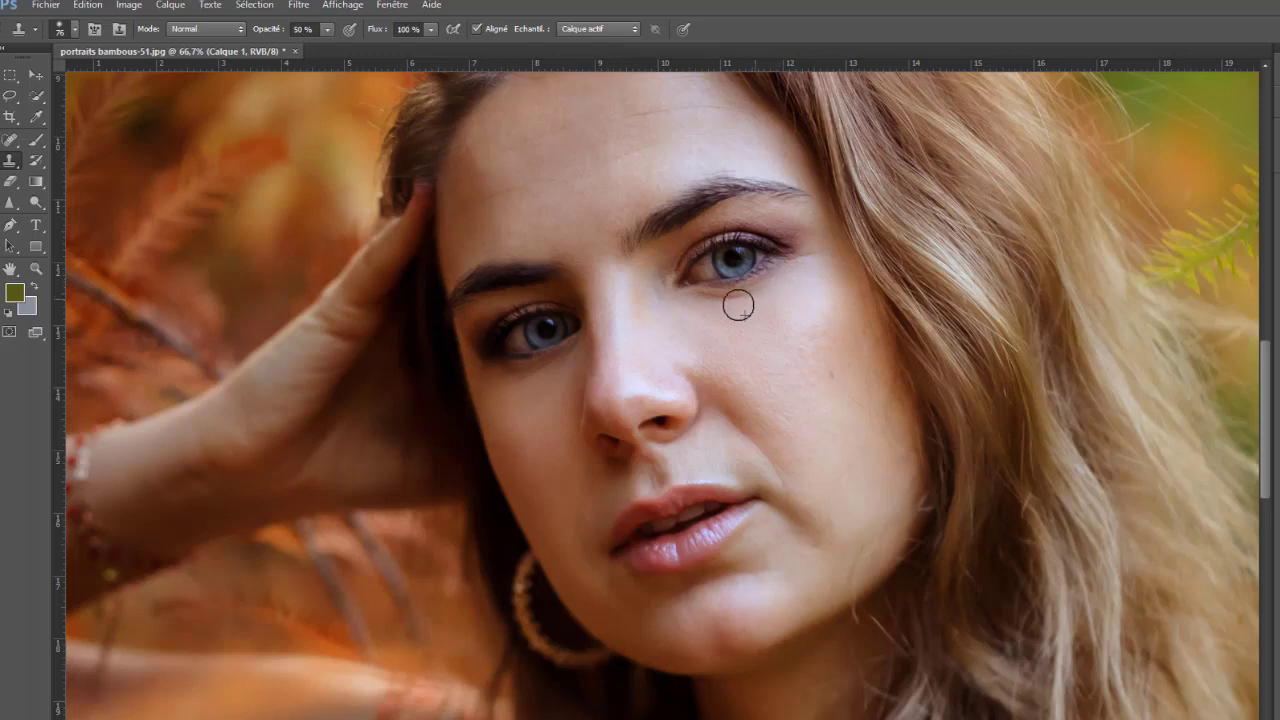
mouse_move(832, 312)
left_mouse_down()
mouse_move(815, 324)
mouse_move(830, 330)
left_mouse_up()
left_click(646, 293, "alt")
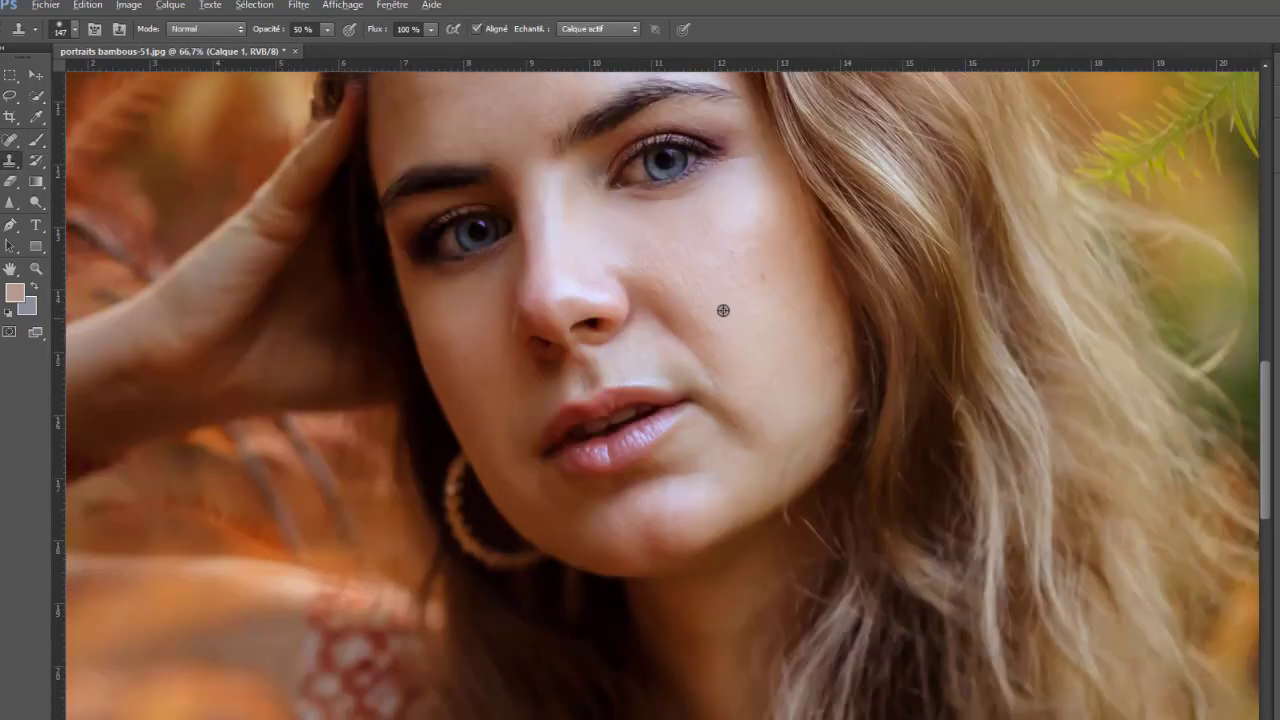
Even out the cheek beside the nose by repeatedly sampling nearby skin and cloning it with a 147 px brush at 50 % opacity
left_click(723, 310, "alt")
left_click(708, 308)
left_click(731, 297, "alt")
left_click(730, 260)
left_click(721, 259, "alt")
left_click(734, 249)
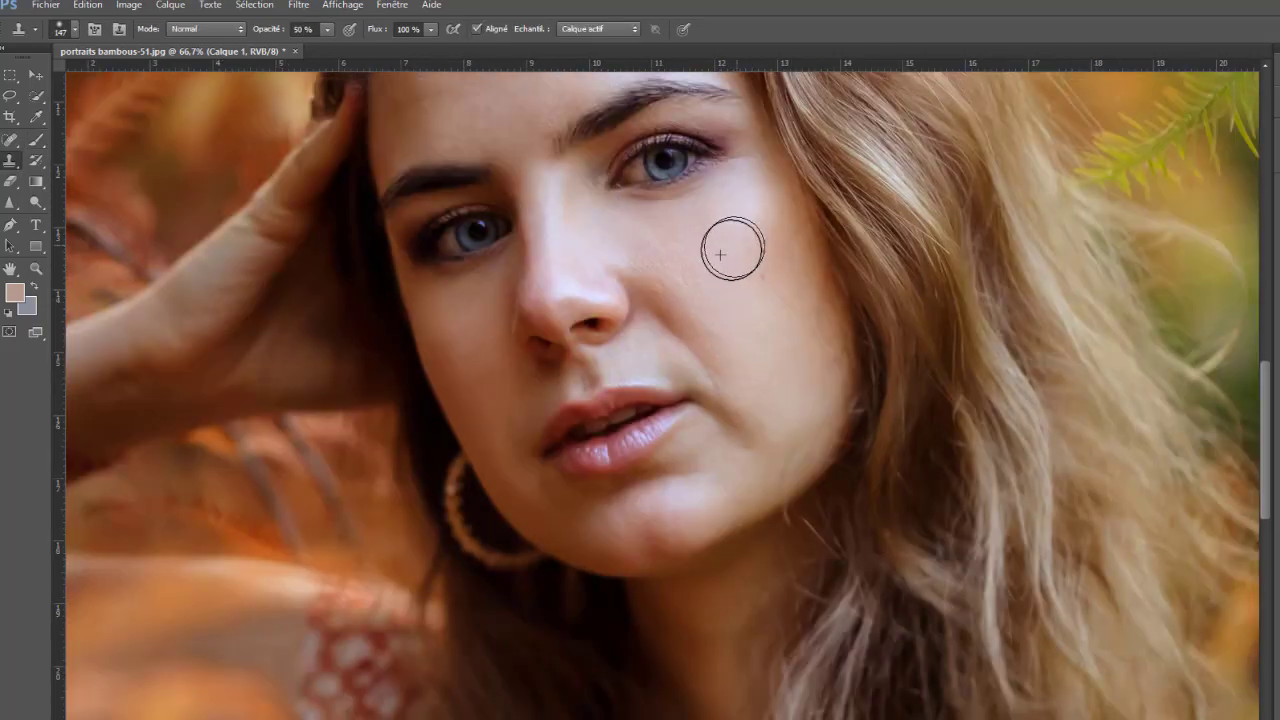
left_click(673, 287, "alt")
left_click(651, 271)
left_click(711, 313, "alt")
left_click(718, 313)
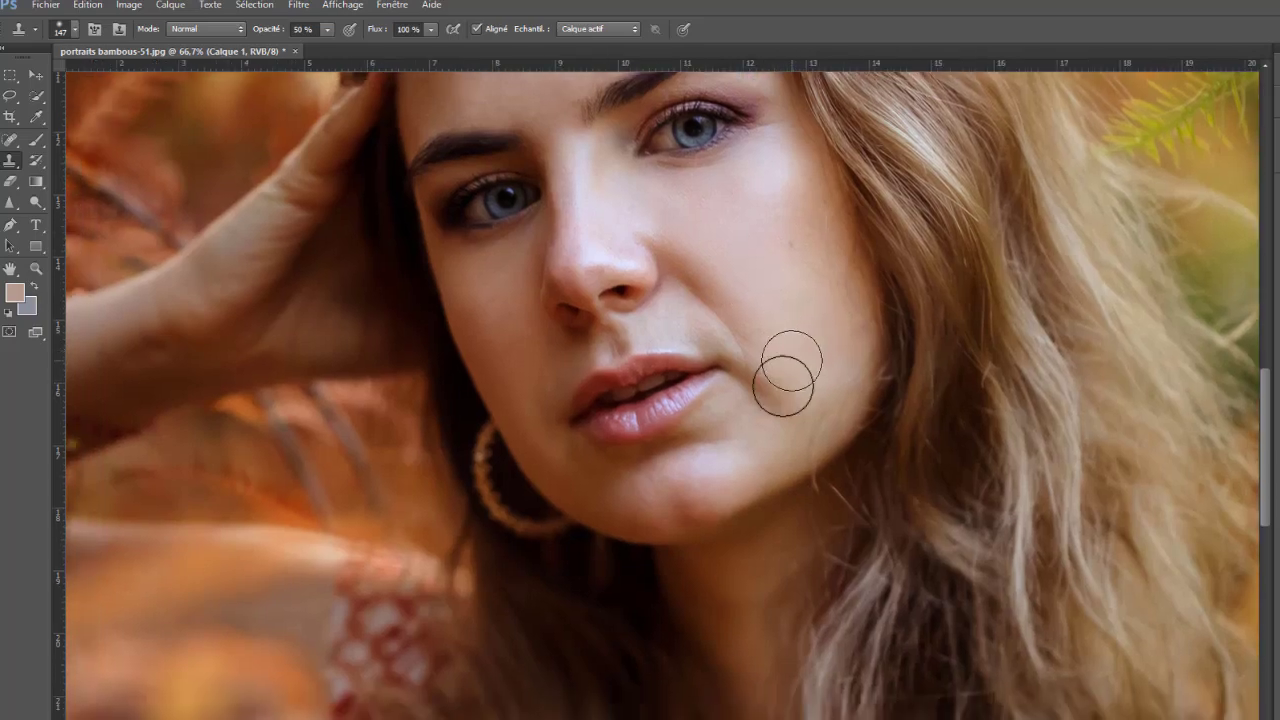
Set the Clone Stamp brush size to 98 px for retouching the lower face
right_click(783, 420)
type("98")
key("Return")
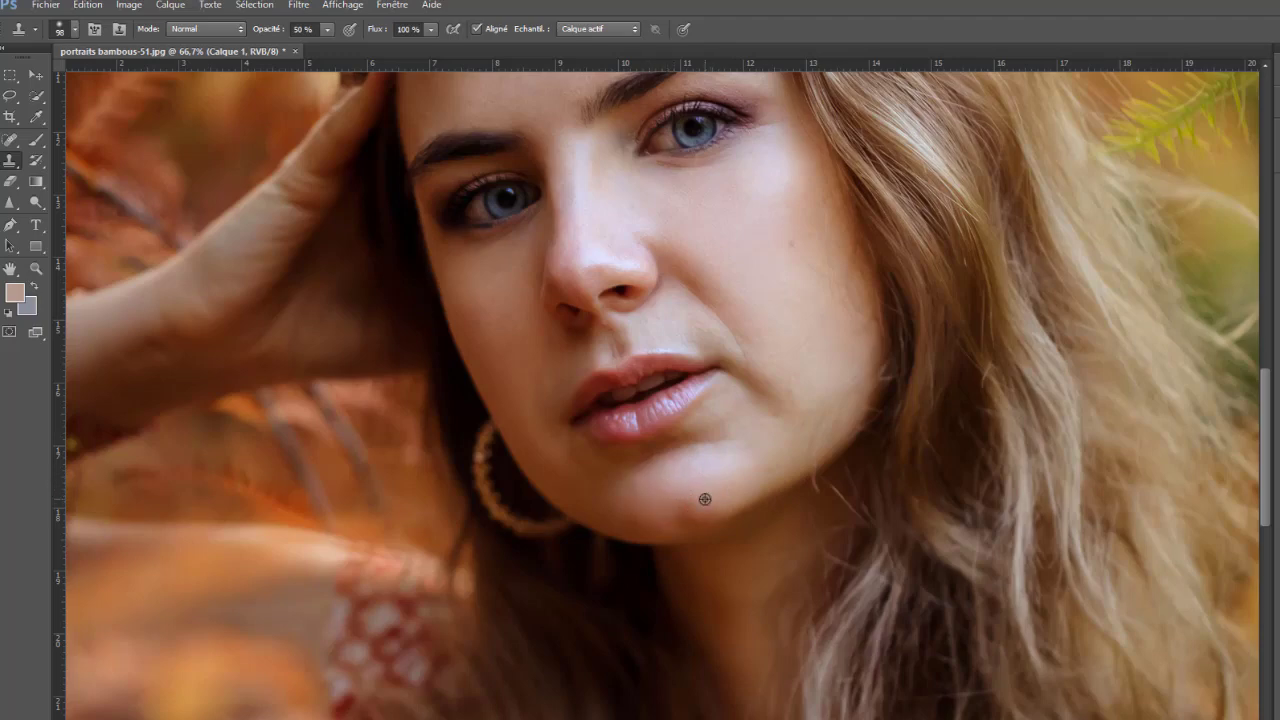
Lower the Clone Stamp opacity to 27 % for softer retouching of the chin
left_click_drag(272, 38, 252, 42)
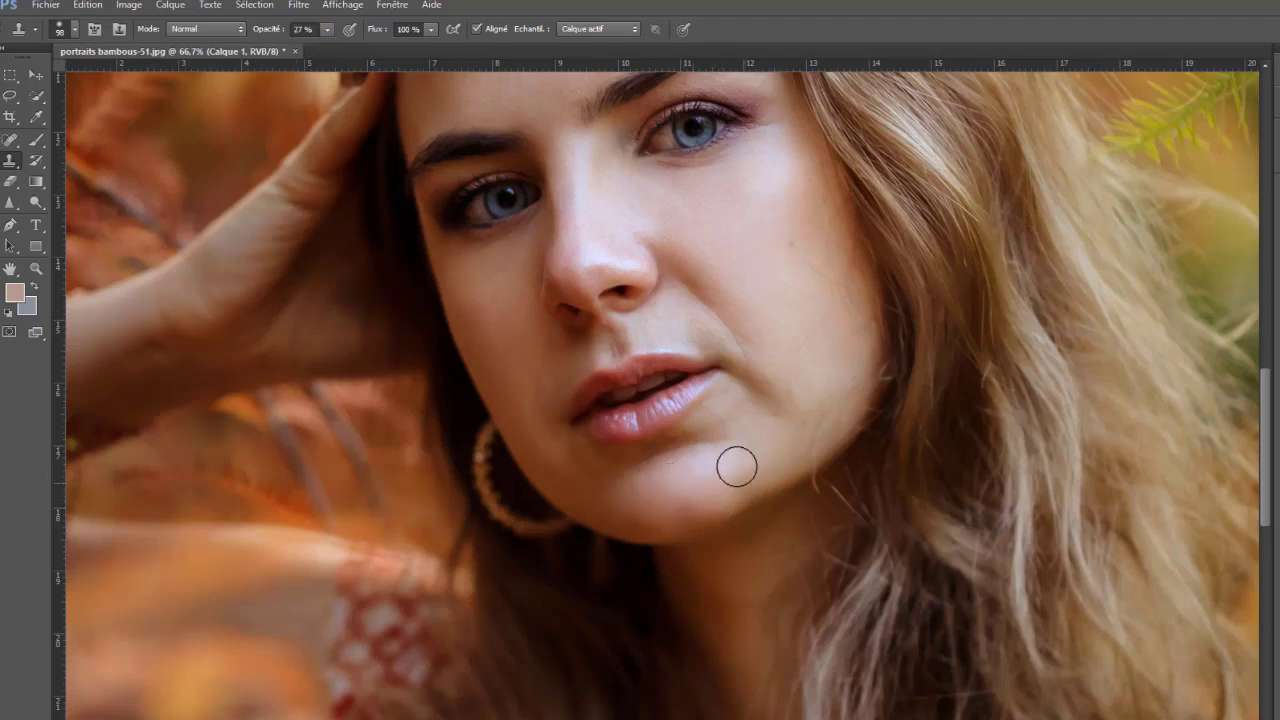
Patch the crease running down from the corner of the mouth with clean skin from nearby, using the Patch tool
left_click(10, 139)
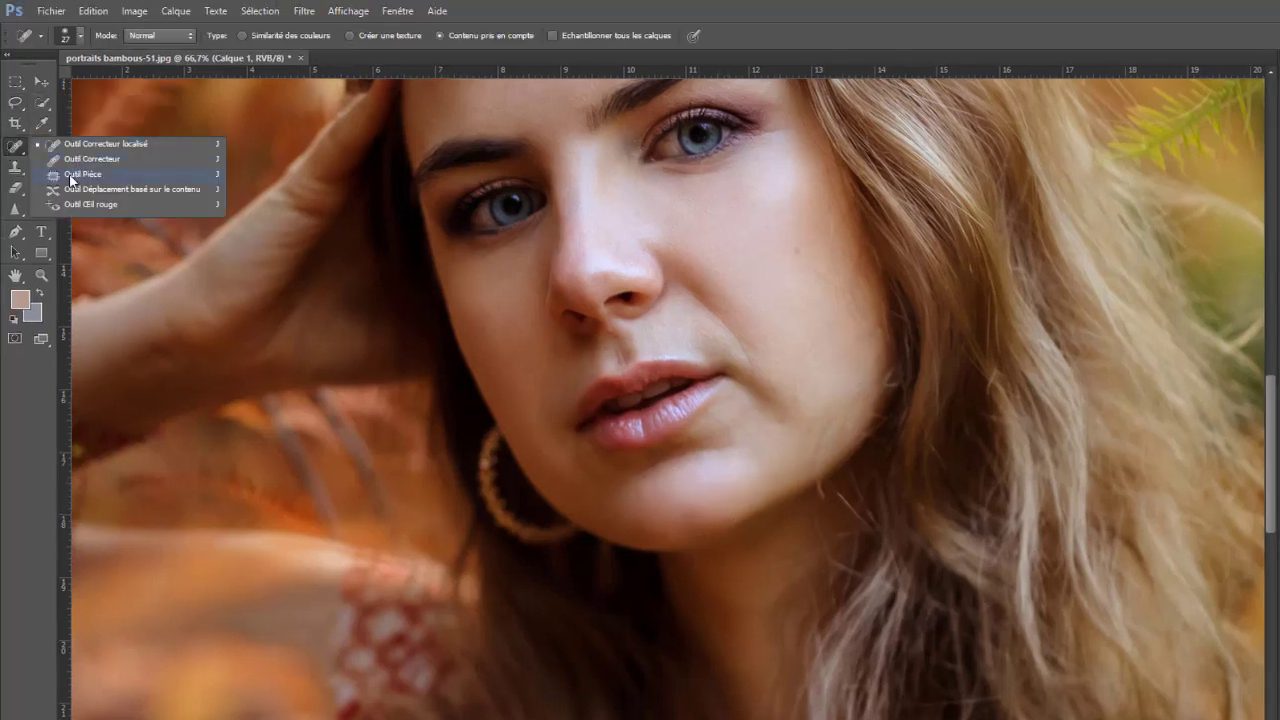
left_click(71, 178)
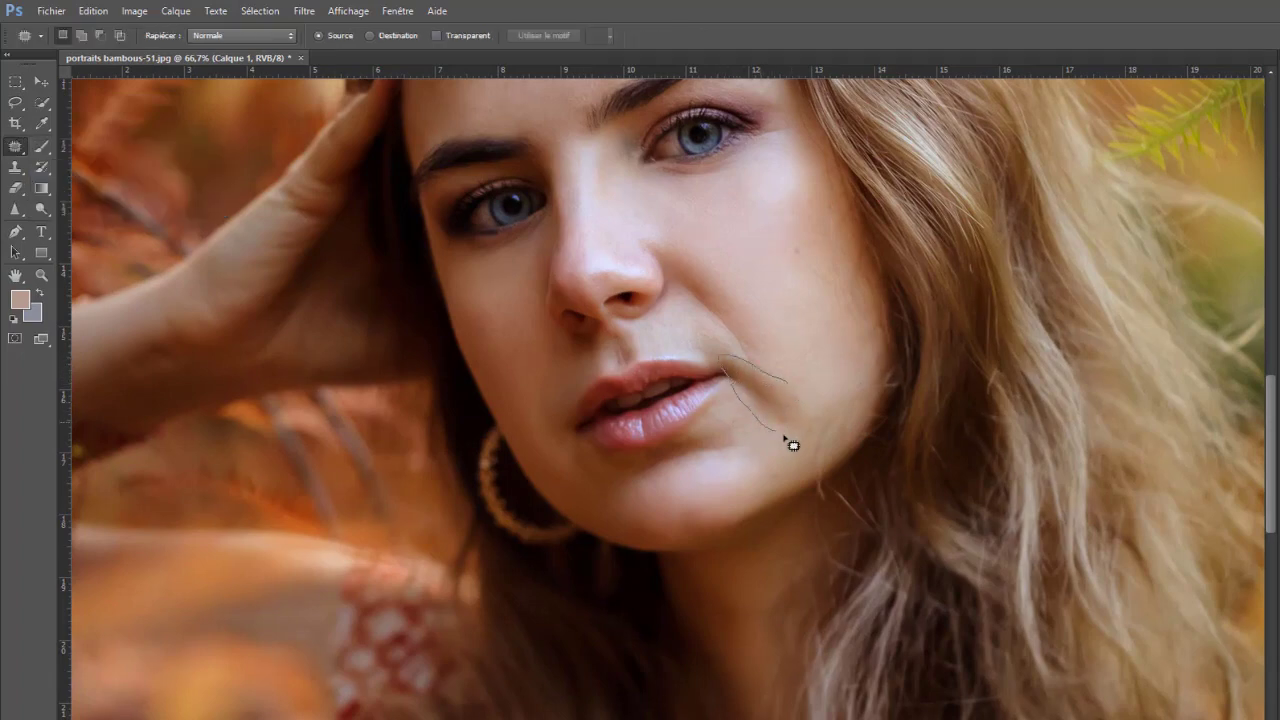
mouse_move(790, 444)
left_mouse_down()
mouse_move(812, 412)
mouse_move(790, 384)
mouse_move(816, 364)
mouse_move(776, 367)
mouse_move(783, 404)
left_mouse_up()
left_click(786, 363)
scroll(631, 460, "up", 1)
mouse_move(739, 450)
left_mouse_down()
mouse_move(773, 447)
mouse_move(731, 466)
mouse_move(734, 480)
left_mouse_up()
left_click(740, 468)
mouse_move(790, 402)
left_mouse_down()
mouse_move(805, 420)
mouse_move(766, 380)
left_mouse_up()
scroll(757, 451, "up", 1)
Patch the remaining uneven skin around the mouth with smoother nearby skin and clear the selection
left_click_drag(660, 385, 754, 457)
scroll(754, 457, "down", 1)
left_click_drag(700, 341, 694, 342)
left_click_drag(698, 362, 765, 344)
key("ctrl+d")
left_click_drag(754, 433, 738, 415)
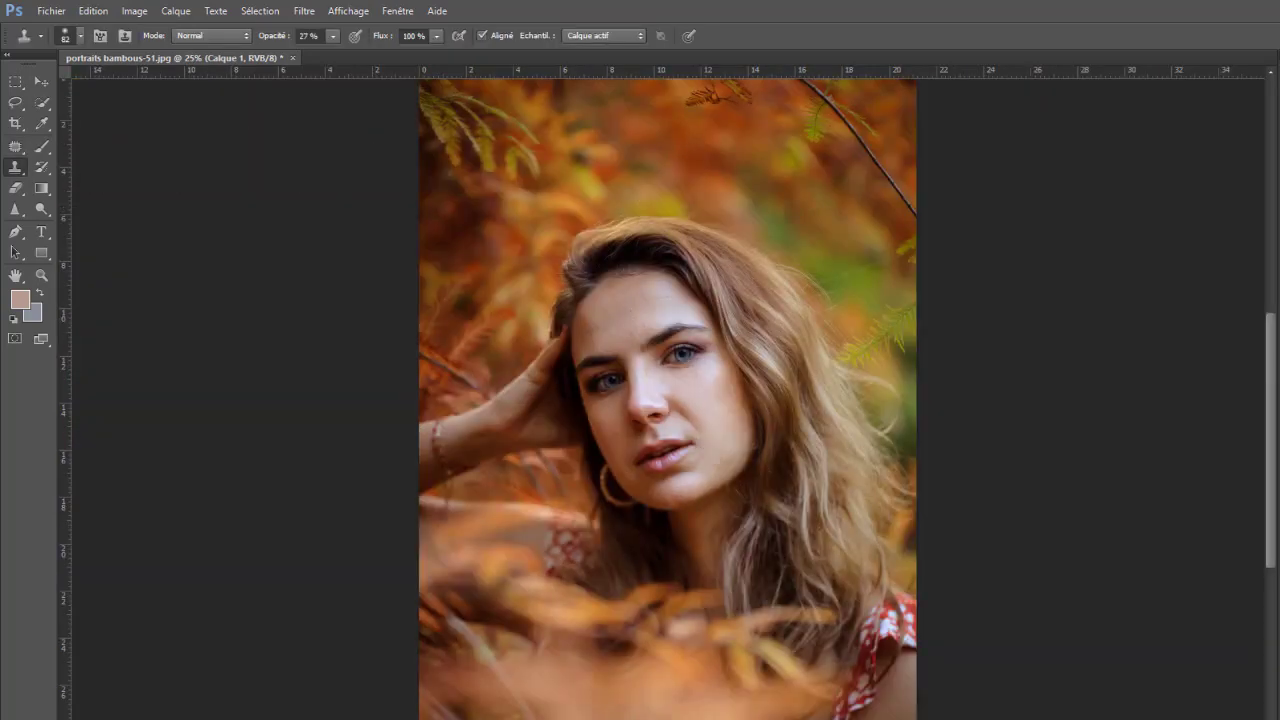
Set the Clone Stamp brush to 139 px and even out the forearm skin near the wrist at 27 % opacity
key("ctrl+plus")
key("ctrl+plus")
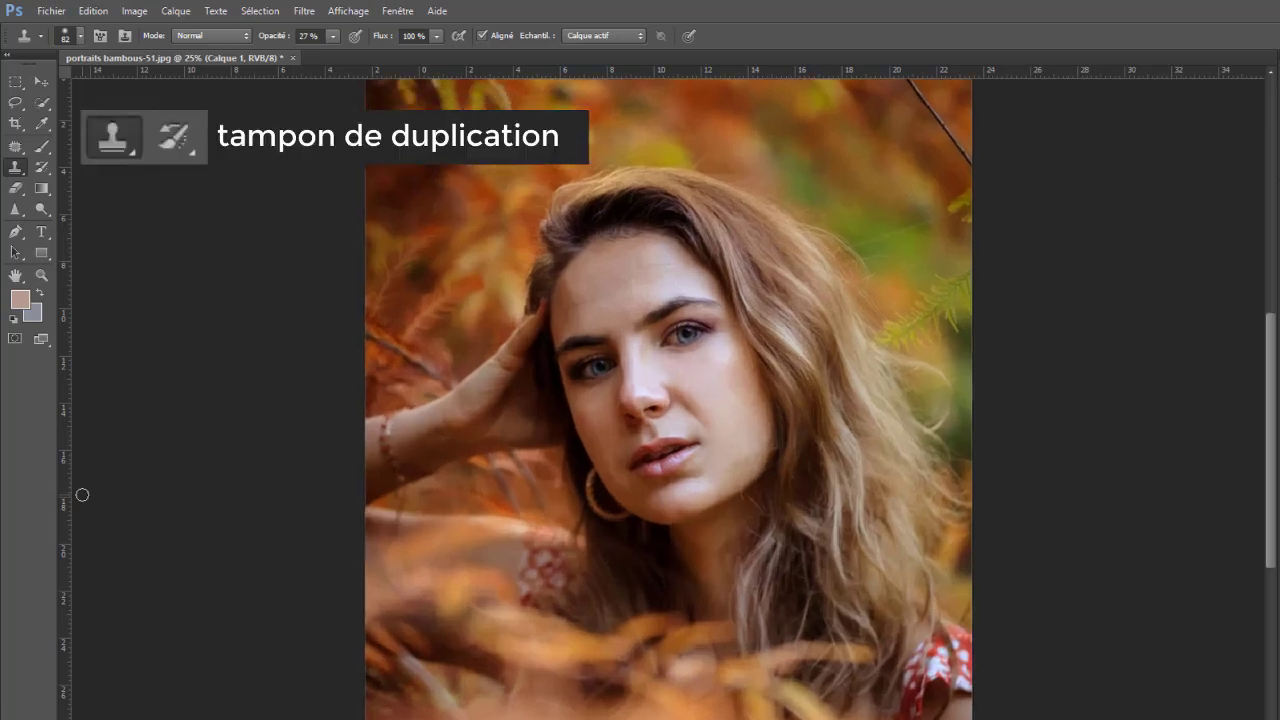
left_click_drag(272, 470, 423, 429)
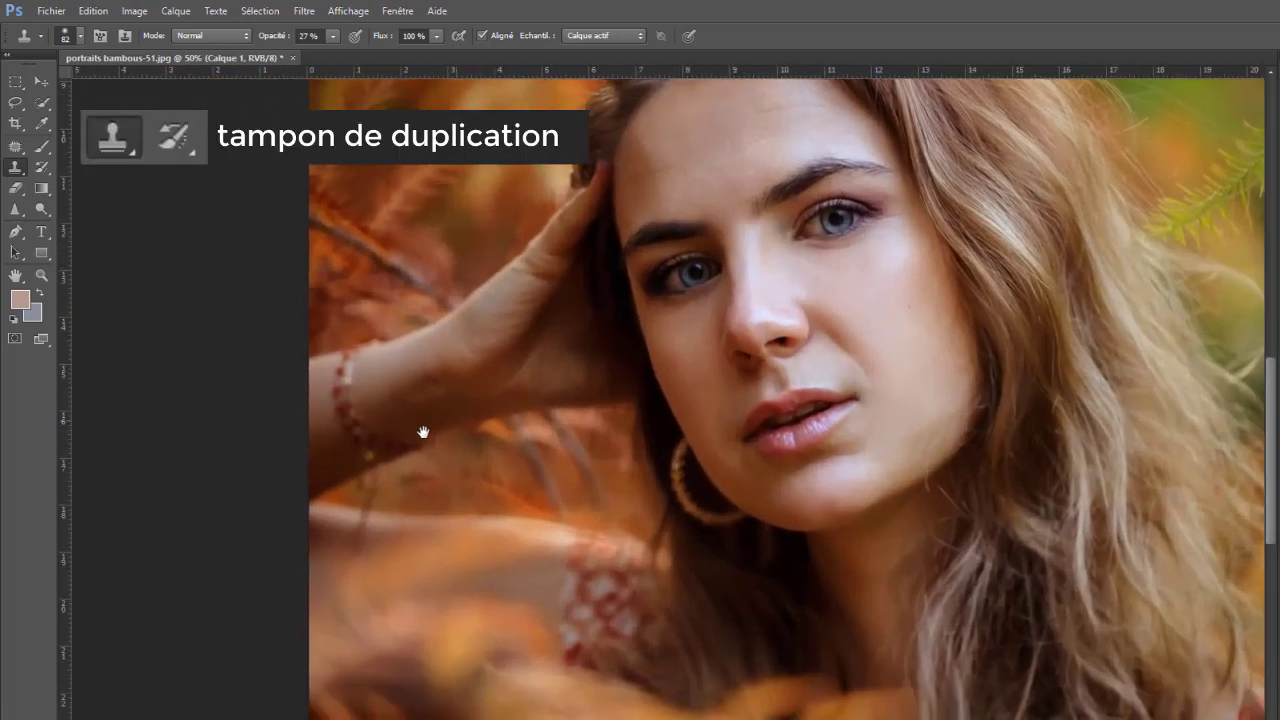
right_click(437, 509)
left_click_drag(552, 541, 578, 542)
key("Return")
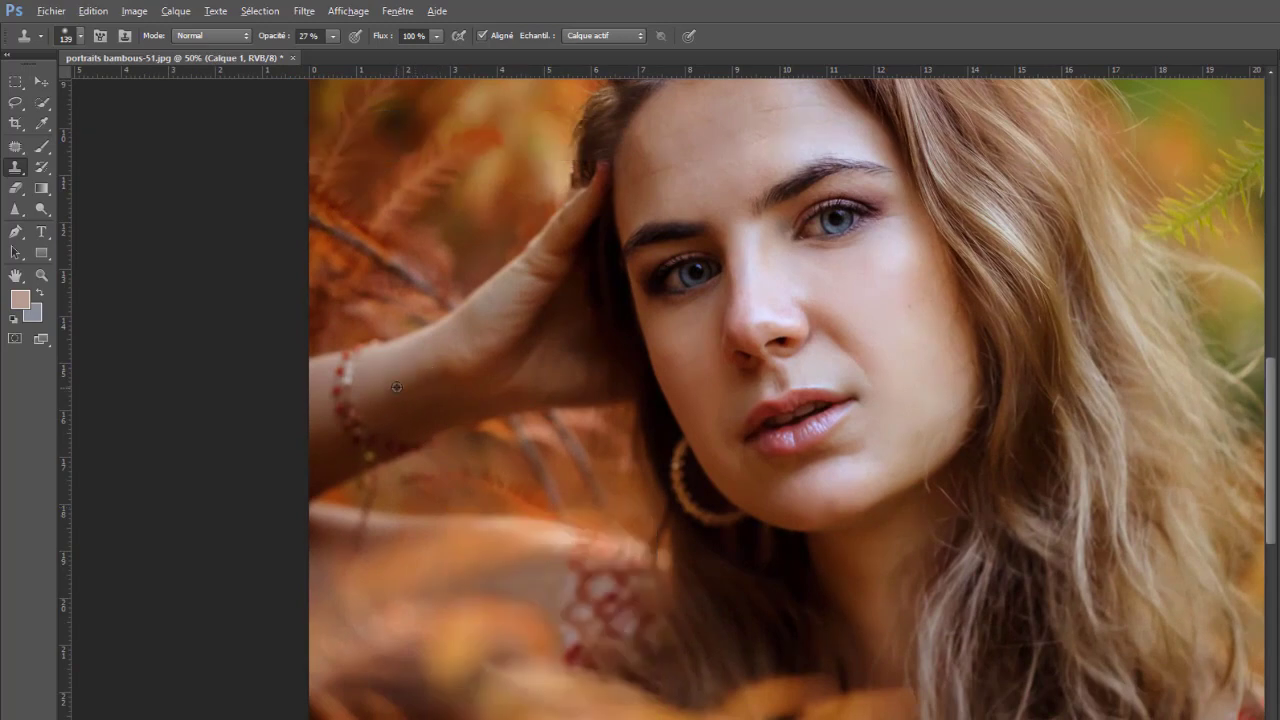
left_click_drag(414, 417, 322, 547)
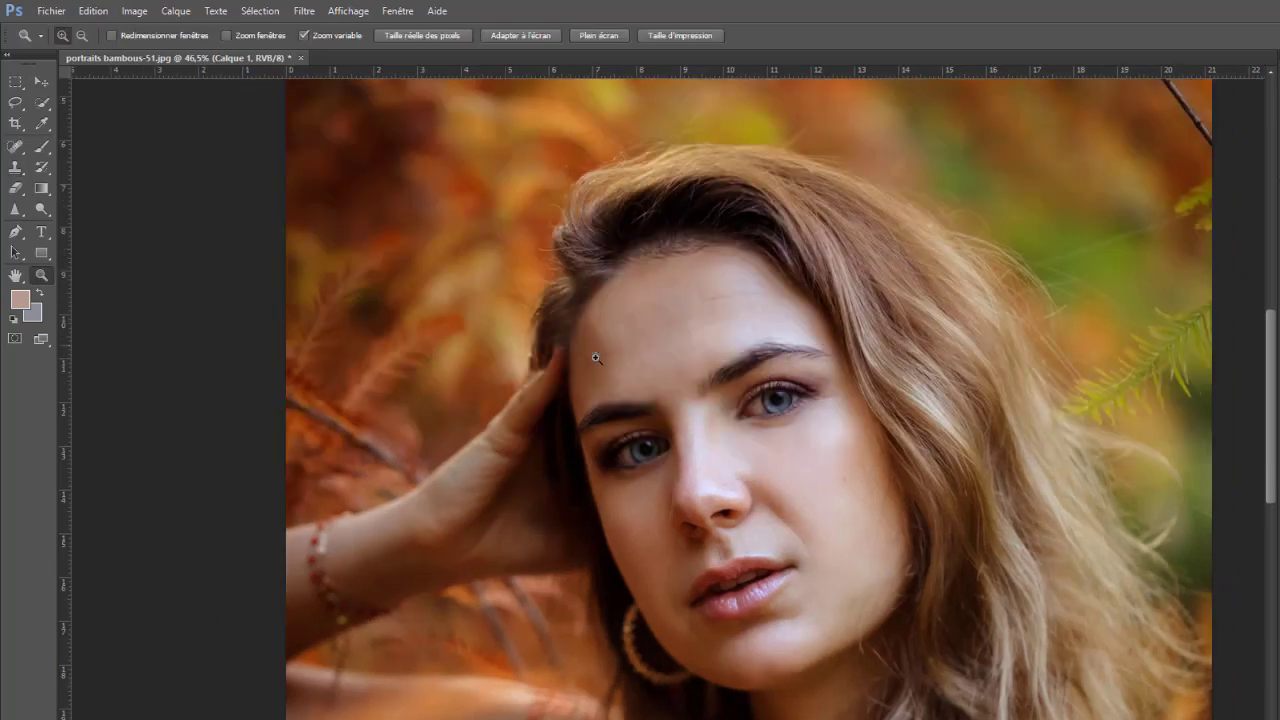
Set the Clone Stamp brush to 168 px and clone sampled skin along the side of the forehead near the temple
left_click(15, 167)
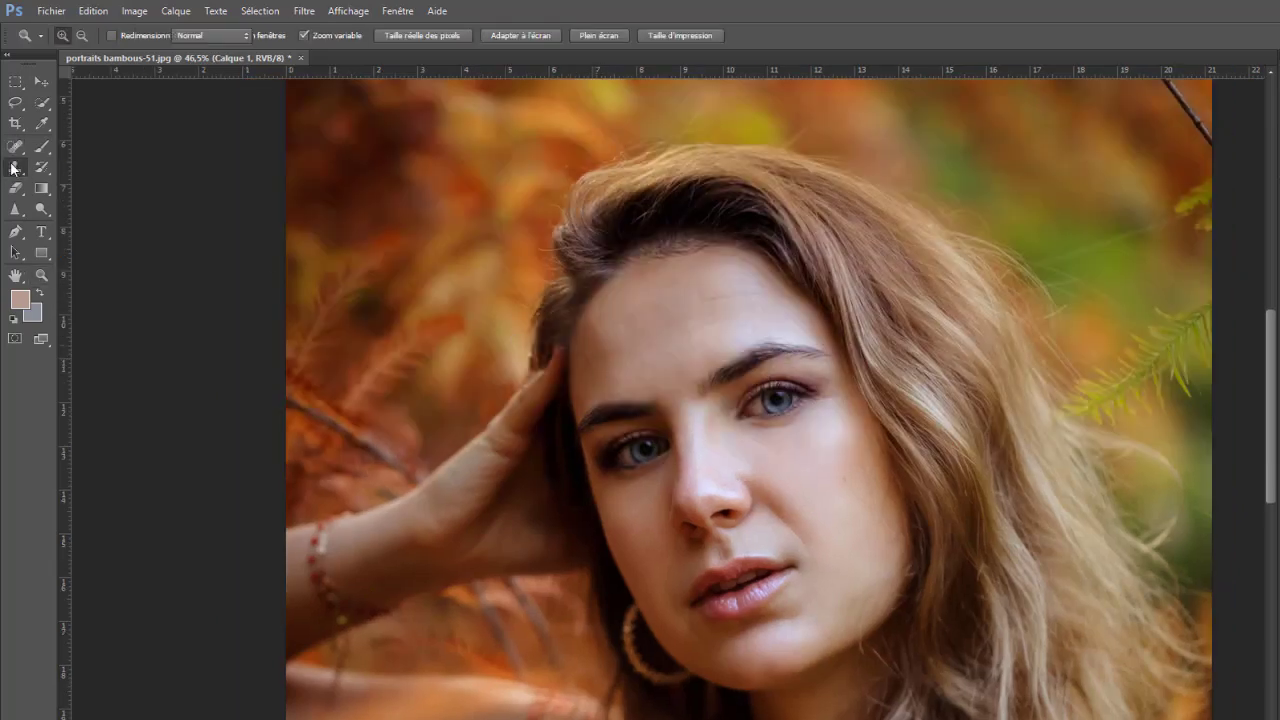
right_click(679, 377)
left_click_drag(768, 411, 800, 411)
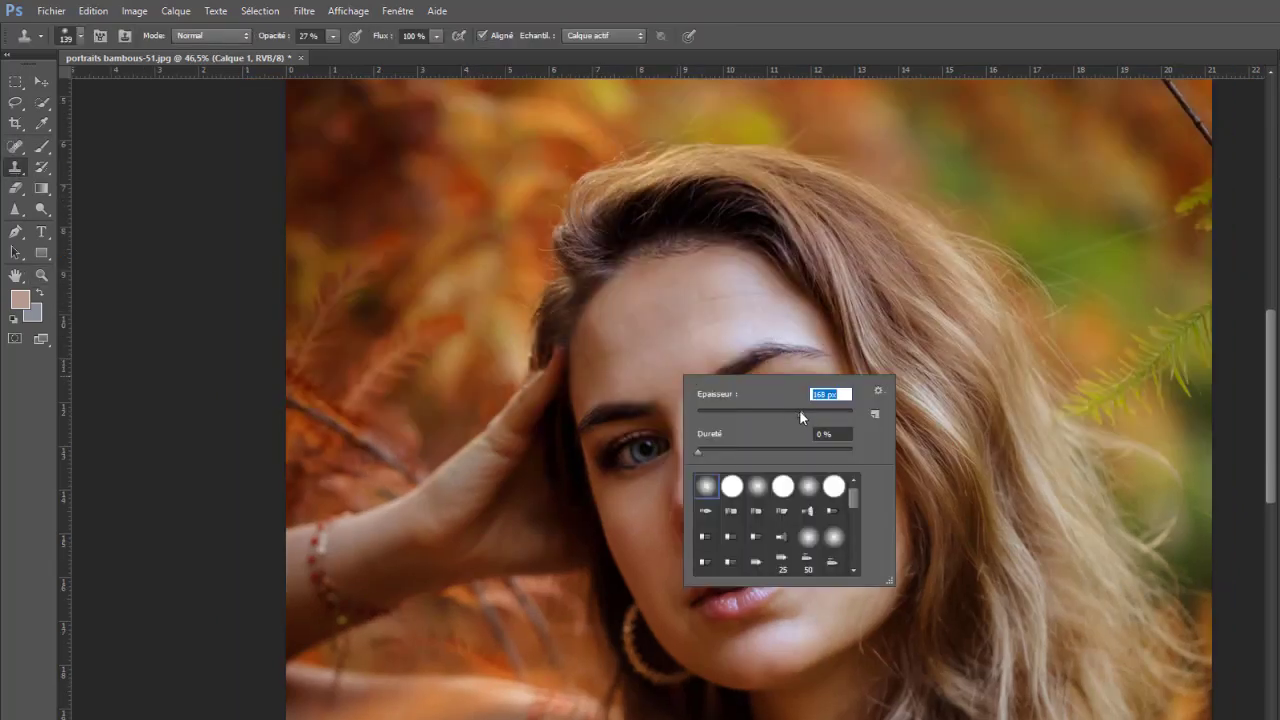
key("Return")
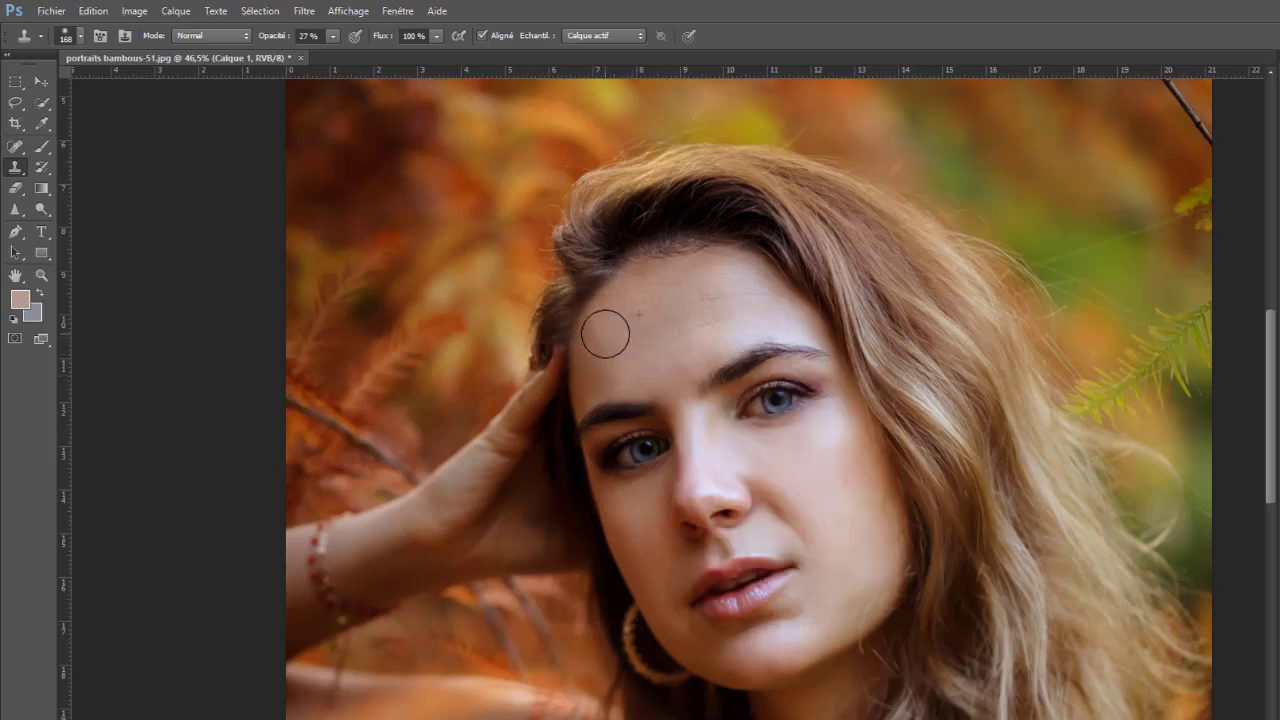
left_click(618, 368, "alt")
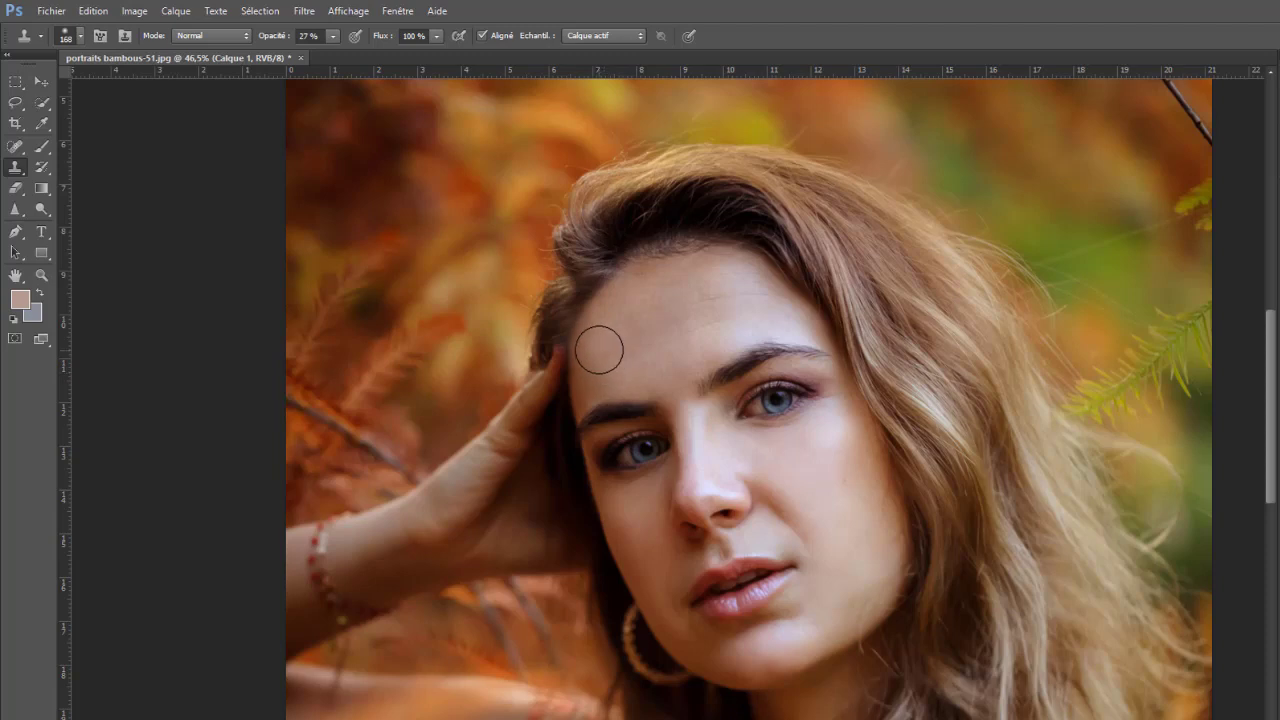
Reduce the Clone Stamp brush to 54 px for fine retouching of the forehead
left_click_drag(1098, 512, 1059, 397)
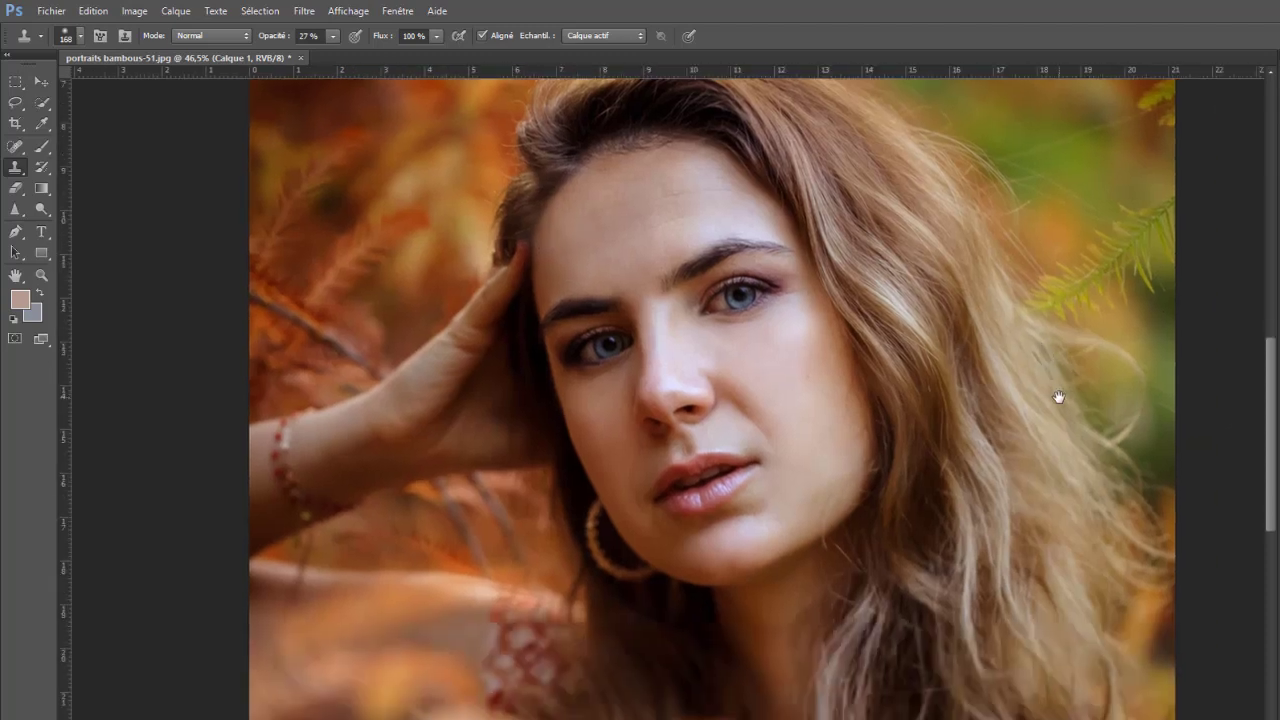
right_click(668, 212)
left_click(726, 253)
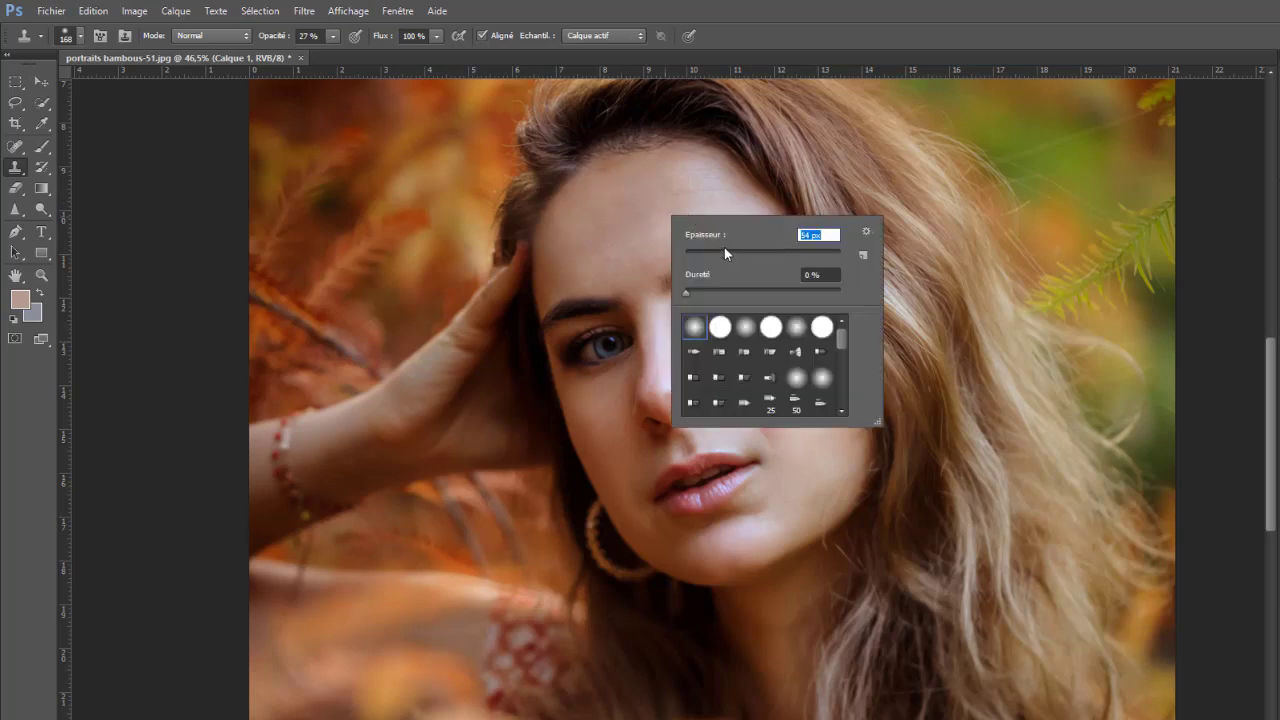
key("Return")
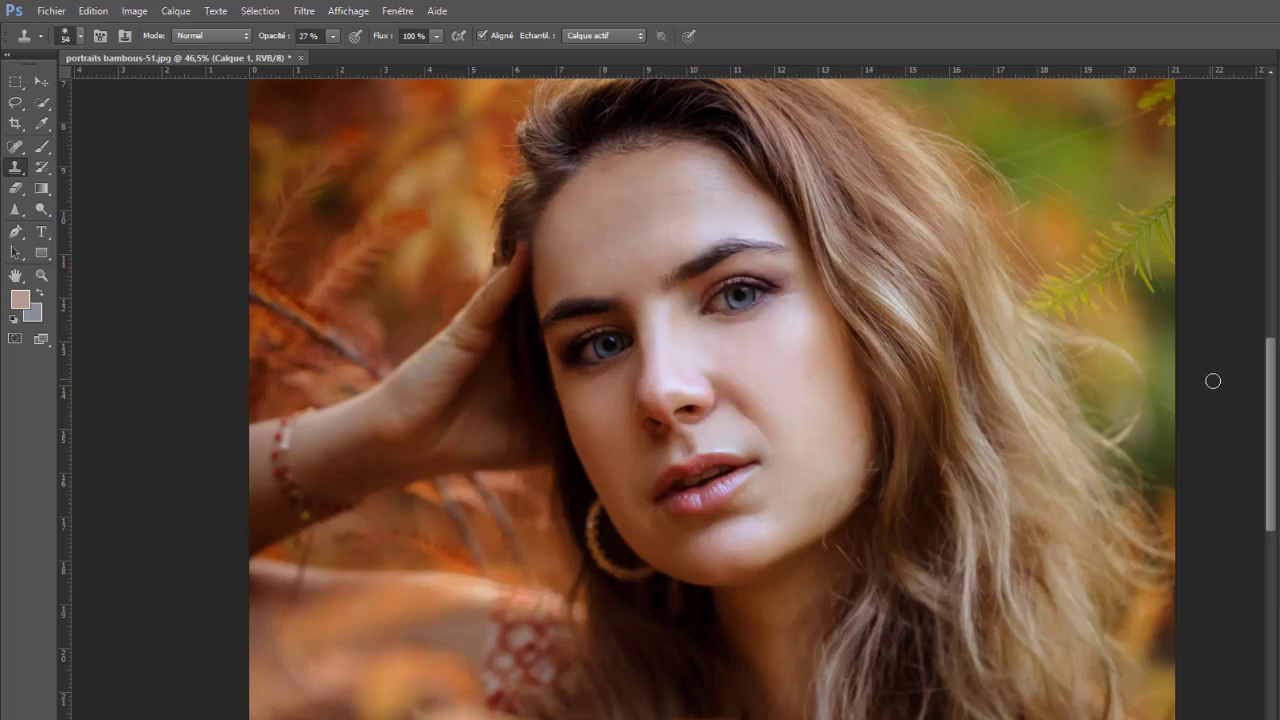
key("ctrl+minus")
key("ctrl+minus")
key("ctrl+minus")
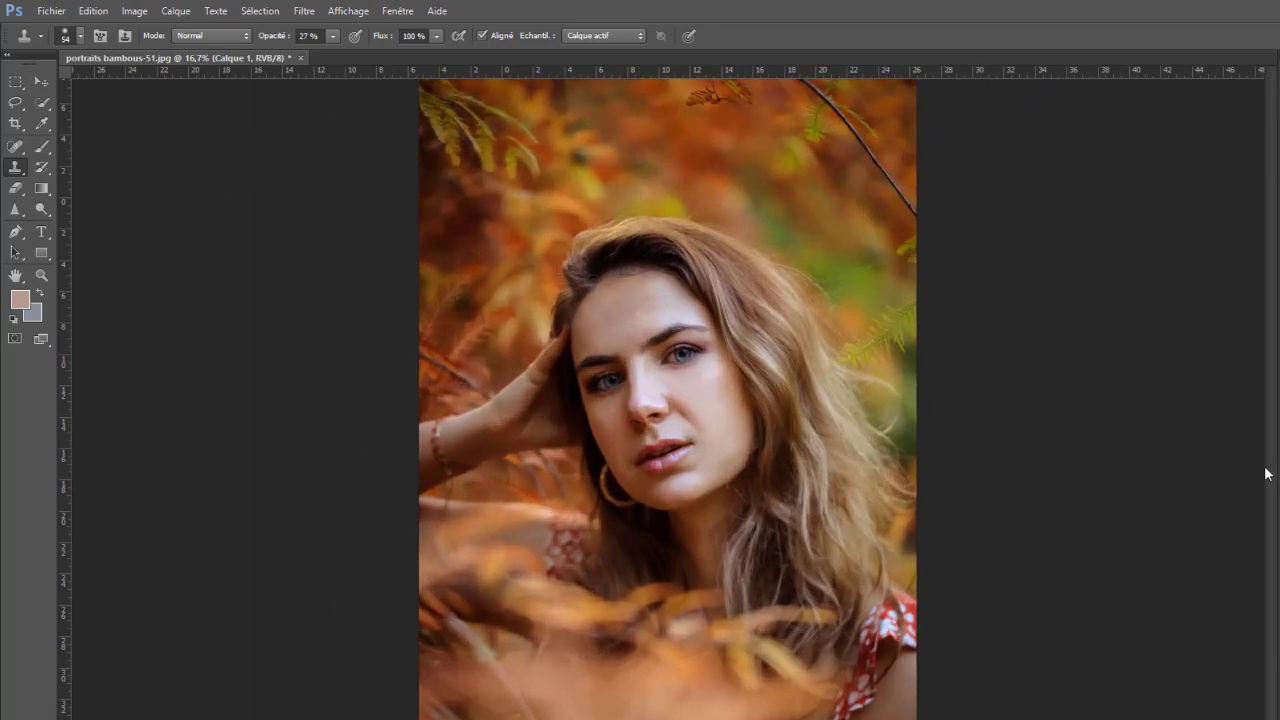
Switch to the Brush tool in Couleur mode at 100 % opacity to colour the skin
key("ctrl+plus")
key("ctrl+plus")
key("ctrl+plus")
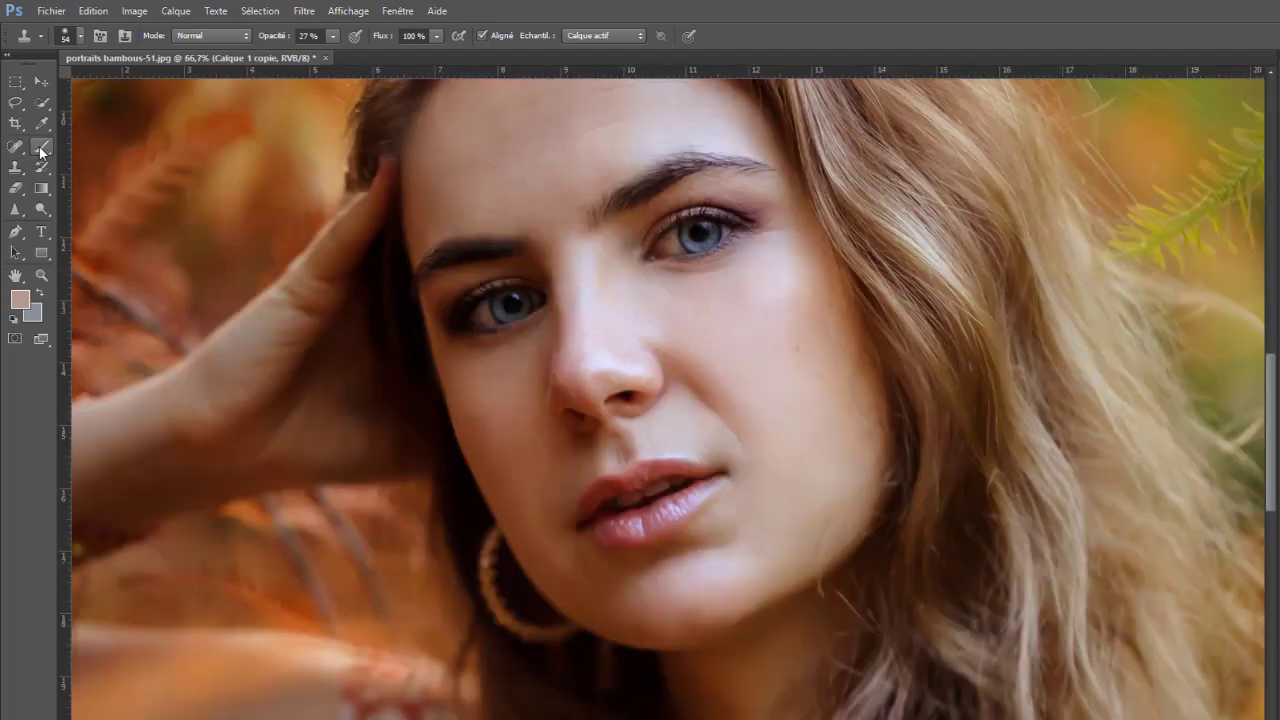
key("b")
left_click_drag(275, 40, 335, 40)
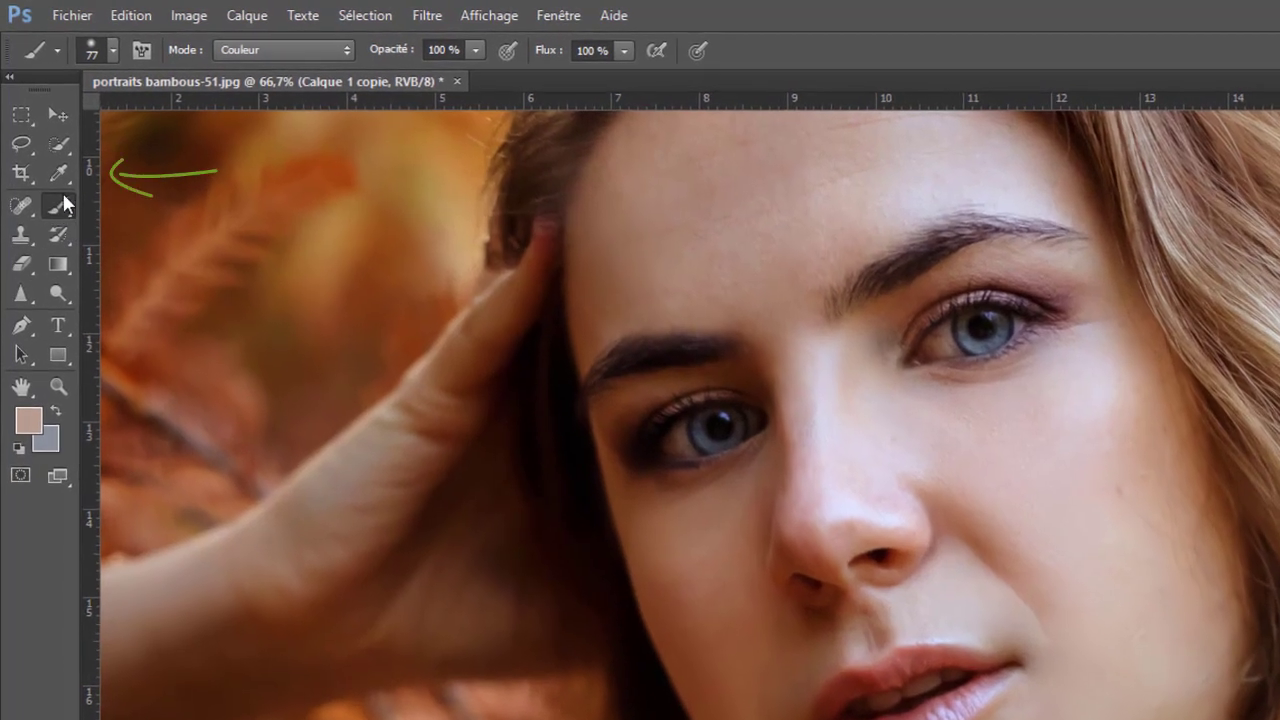
Sample a brown tone between the eyebrow and the inner eyelid as the foreground colour and return to the Brush
left_click(59, 174)
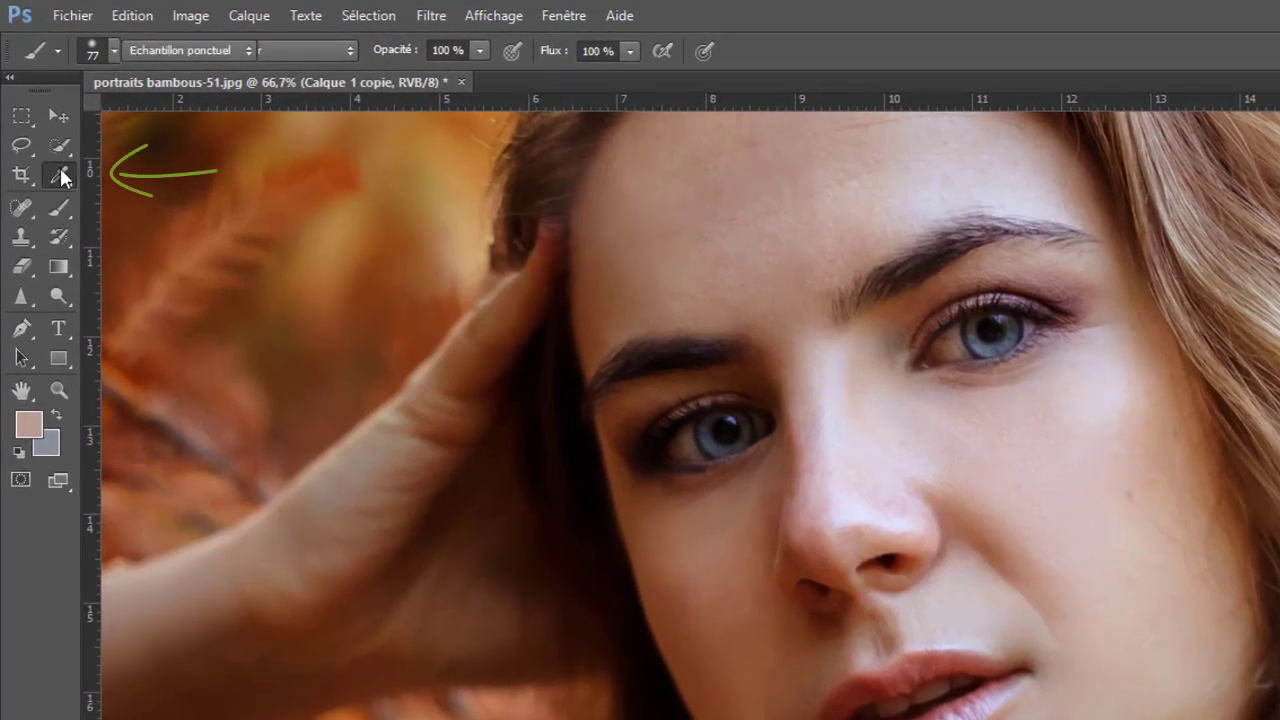
left_click(922, 295)
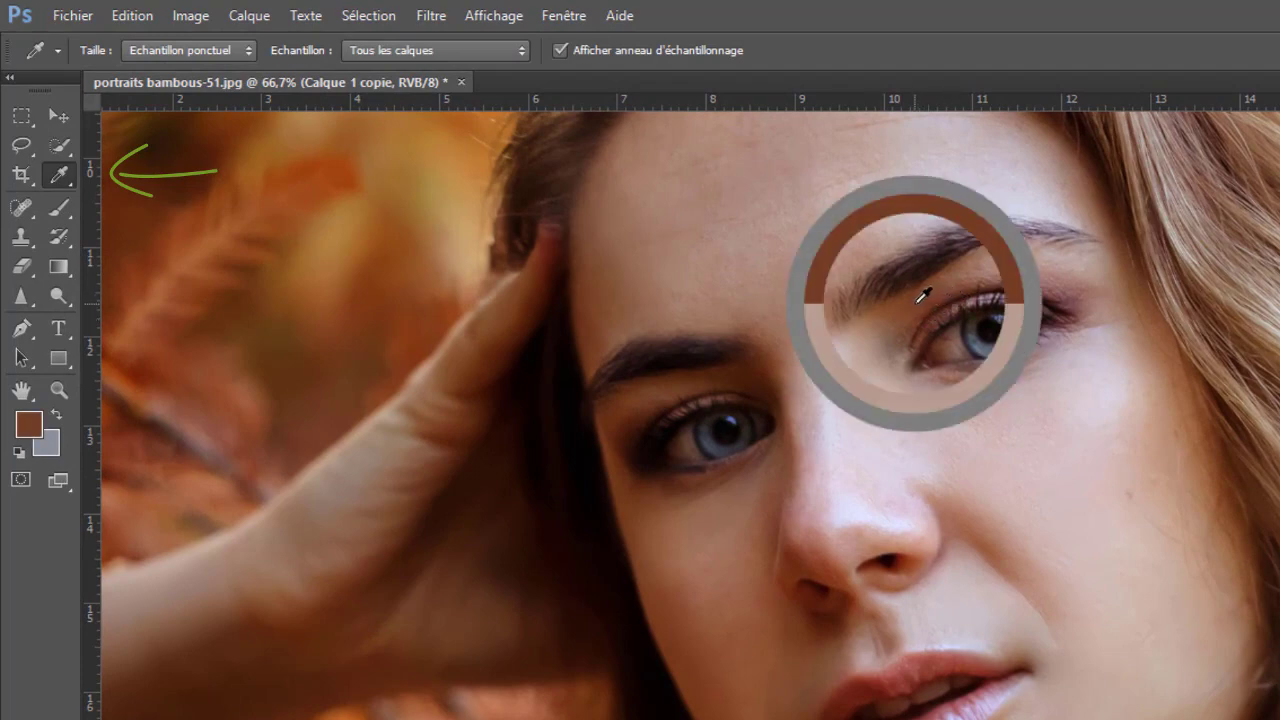
left_click(59, 207)
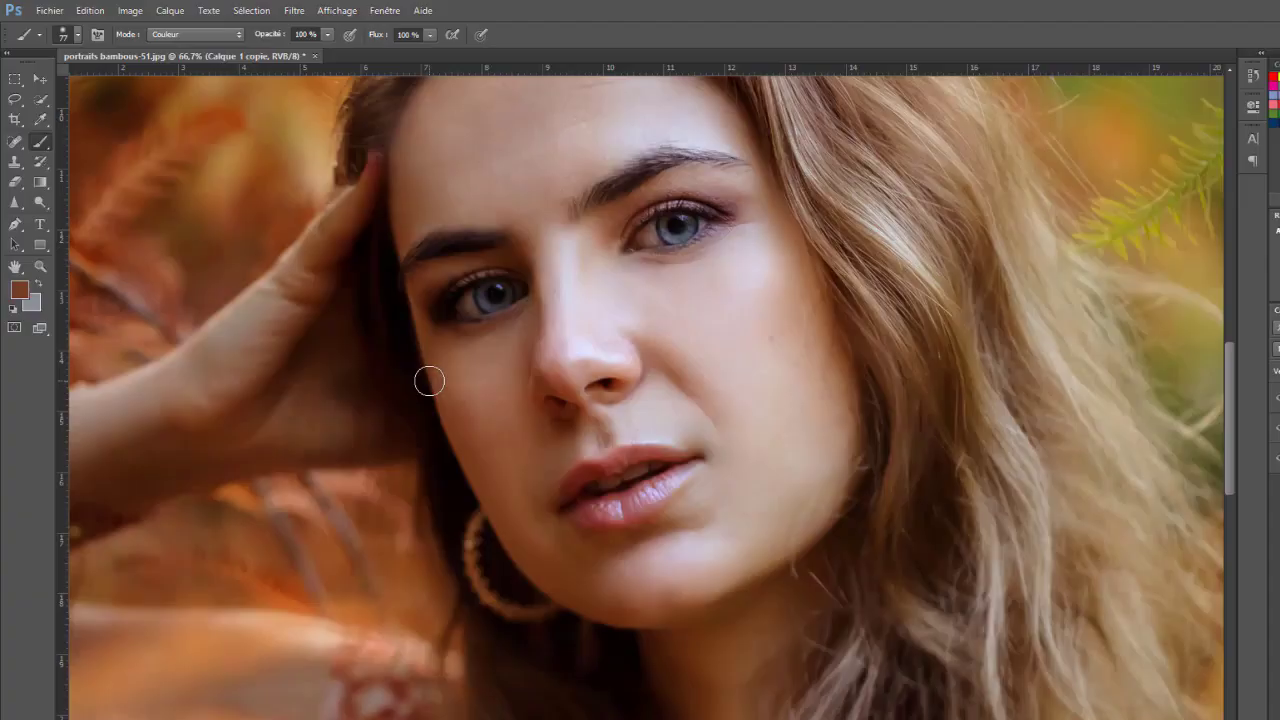
Set the Clone Stamp brush to 102 px and clone sampled cheek skin over the fold from the nose toward the mouth
scroll(427, 380, "down", 2)
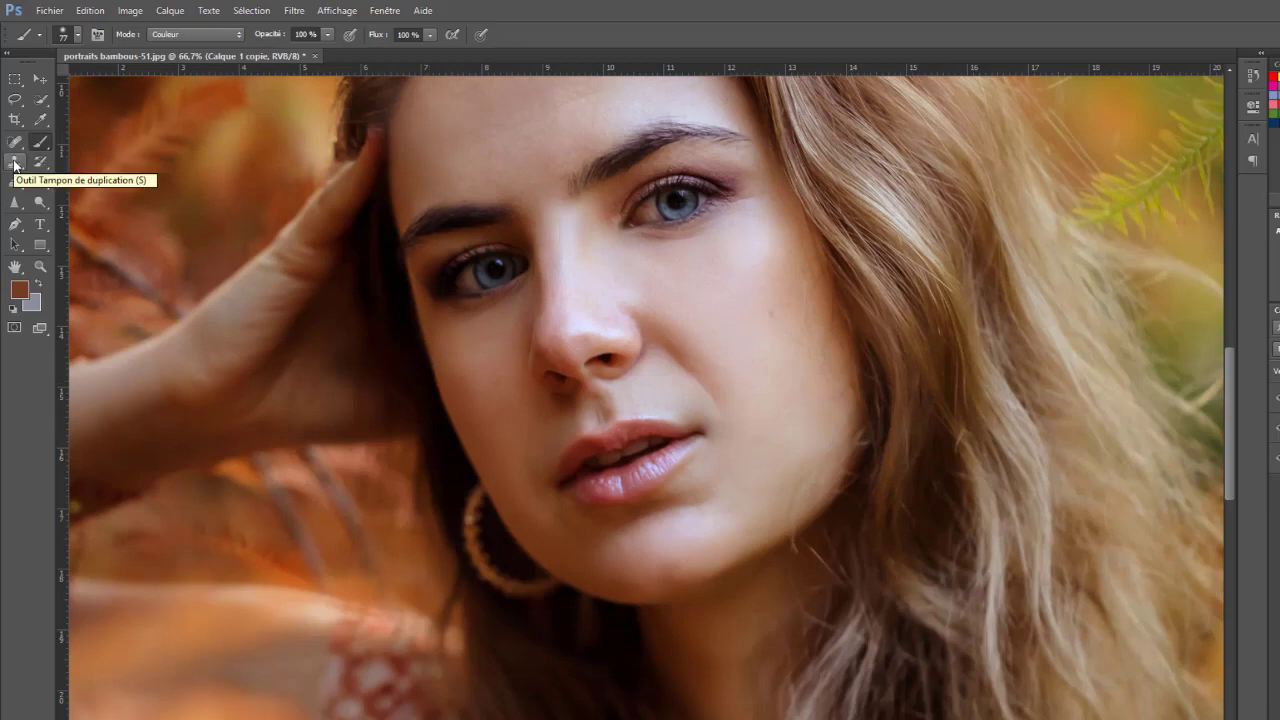
left_click(15, 163)
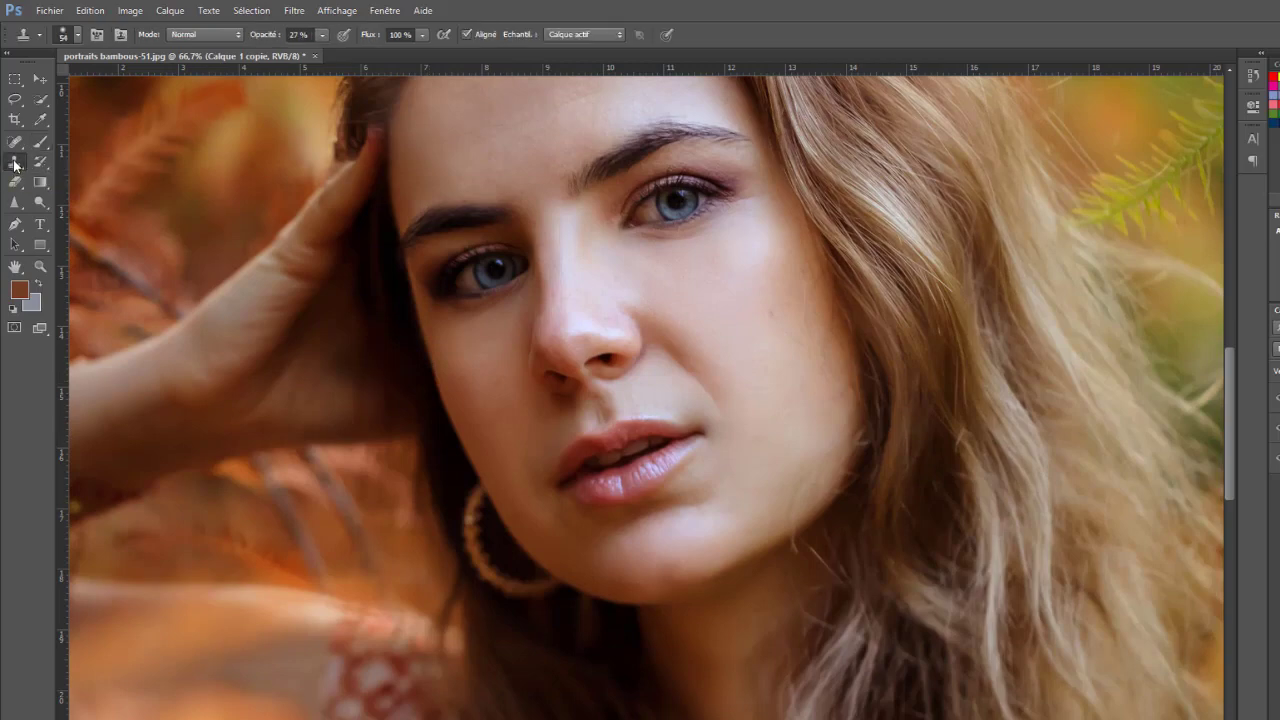
right_click(729, 497)
left_click_drag(815, 533, 824, 535)
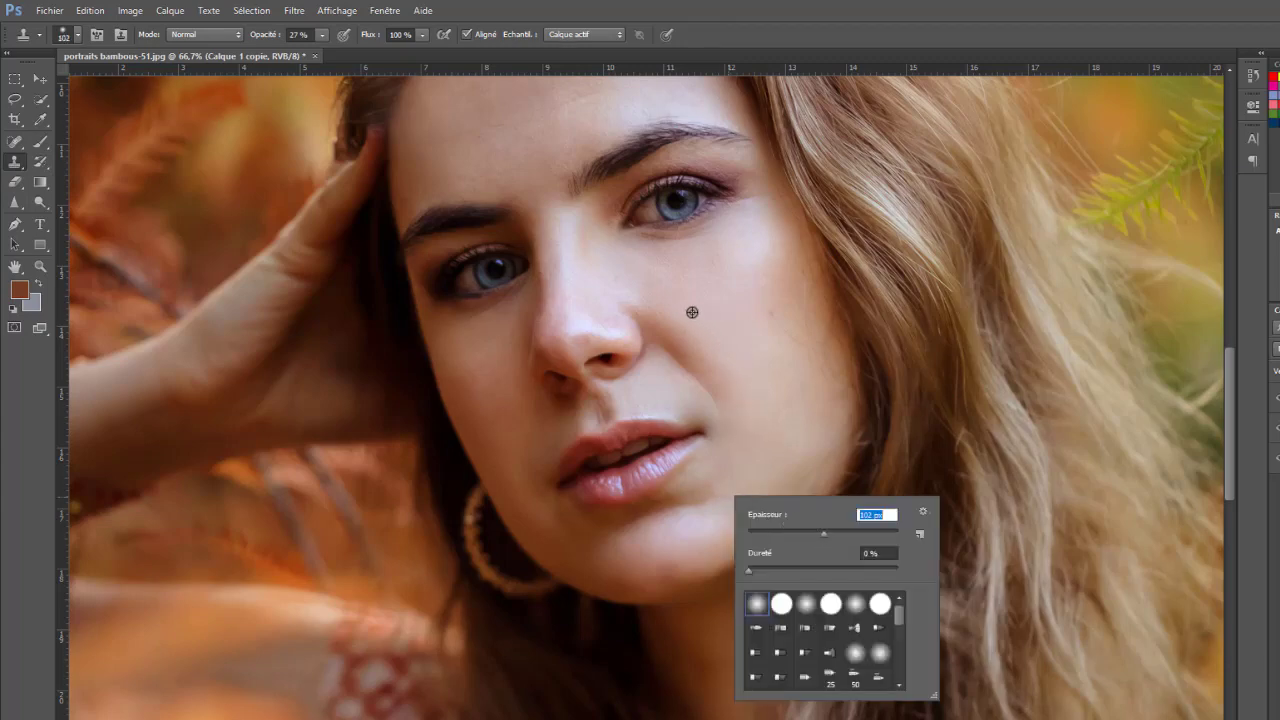
key("Return")
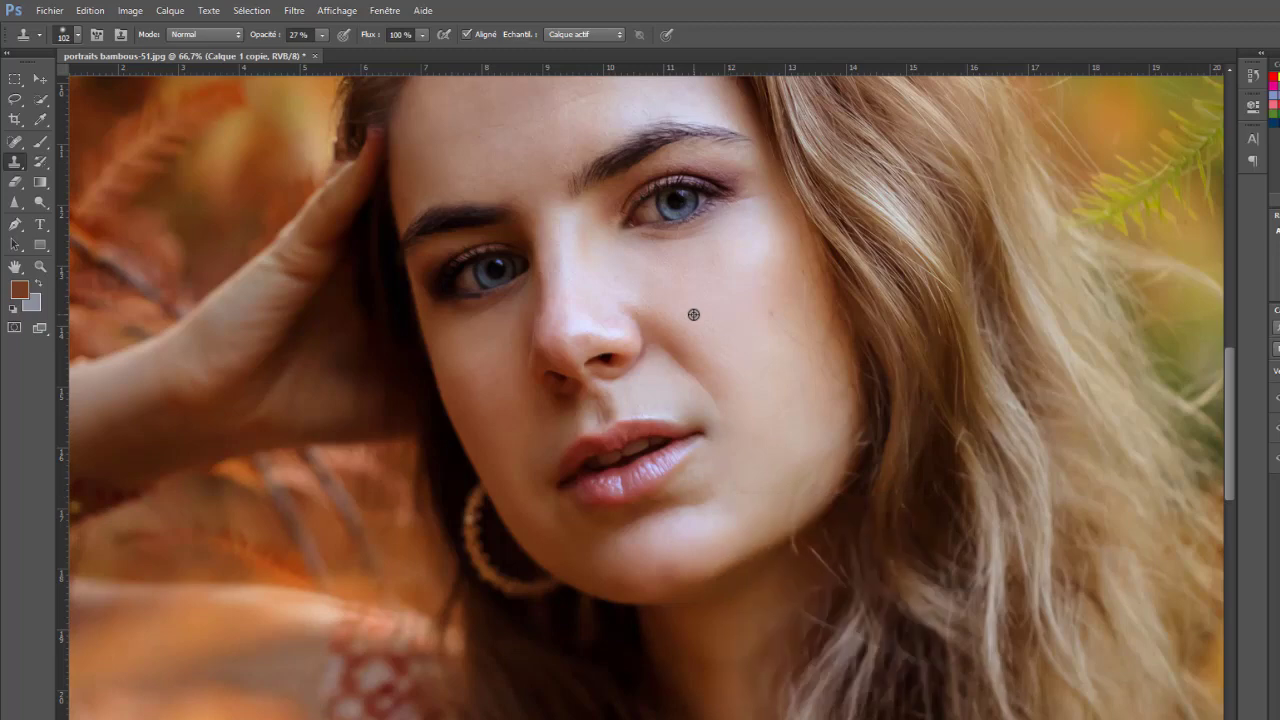
left_click(694, 314, "alt")
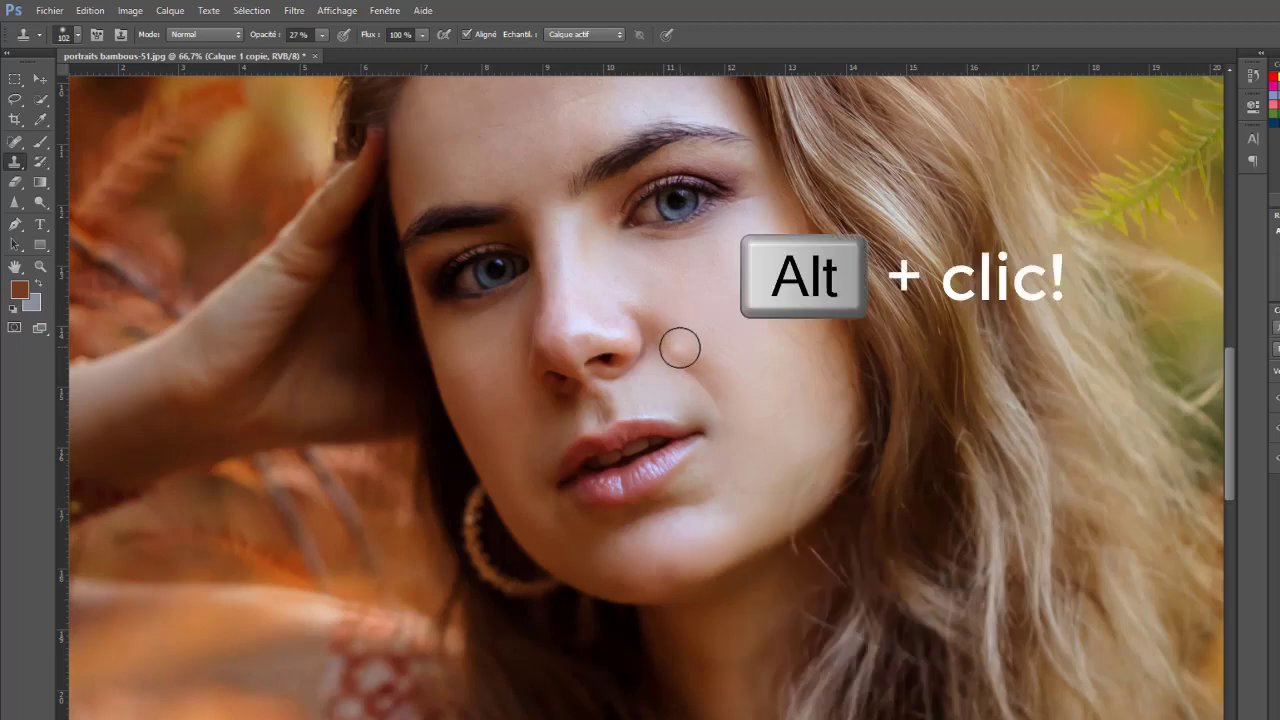
mouse_move(674, 338)
left_mouse_down()
mouse_move(657, 320)
mouse_move(731, 400)
mouse_move(780, 417)
left_mouse_up()
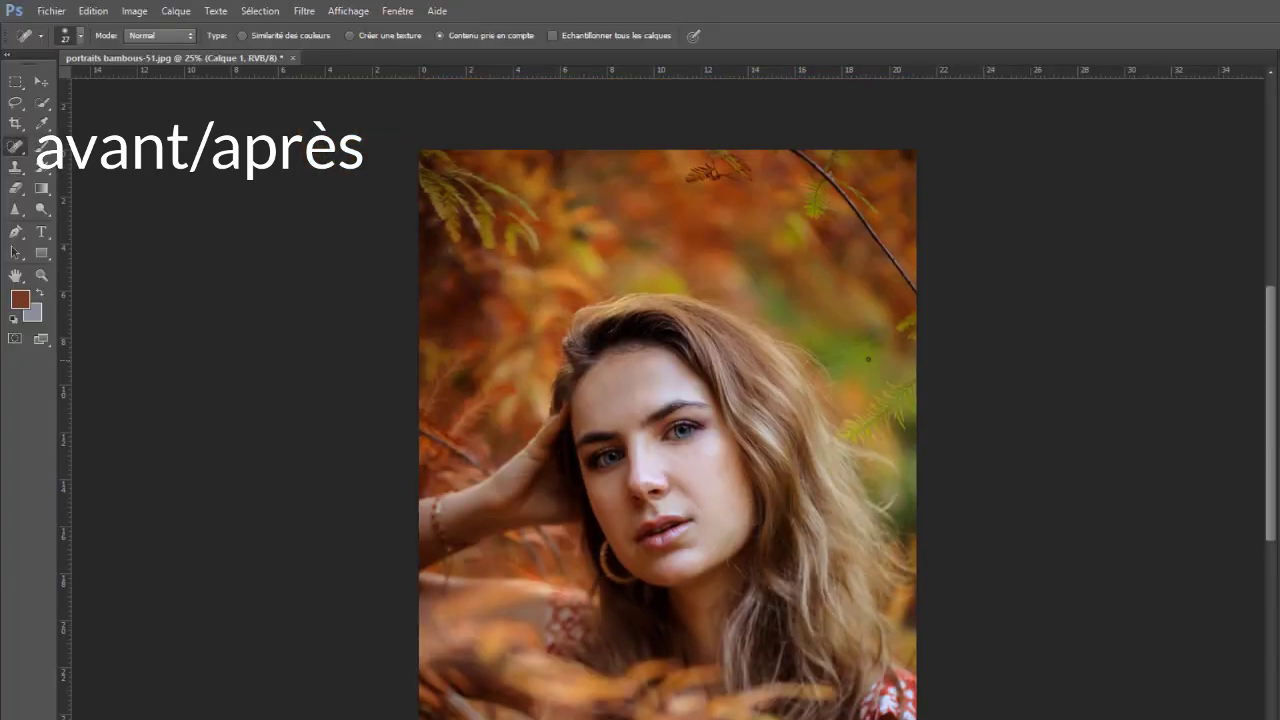
Enlarge the Clone Stamp brush to 114 px for retouching the background beside the hair
scroll(883, 349, "up", 2)
key("s")
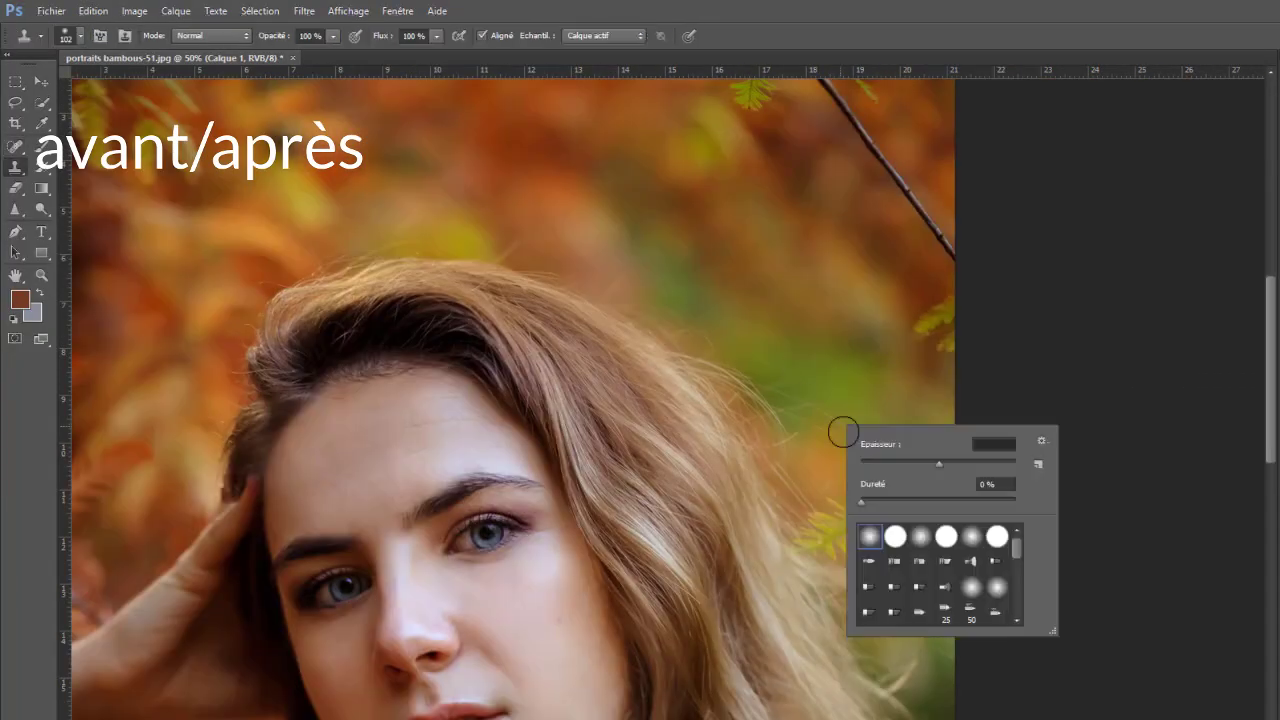
right_click(843, 428)
key("Escape")
right_click(922, 395)
key("Escape")
right_click(906, 422)
left_click_drag(960, 462, 1004, 462)
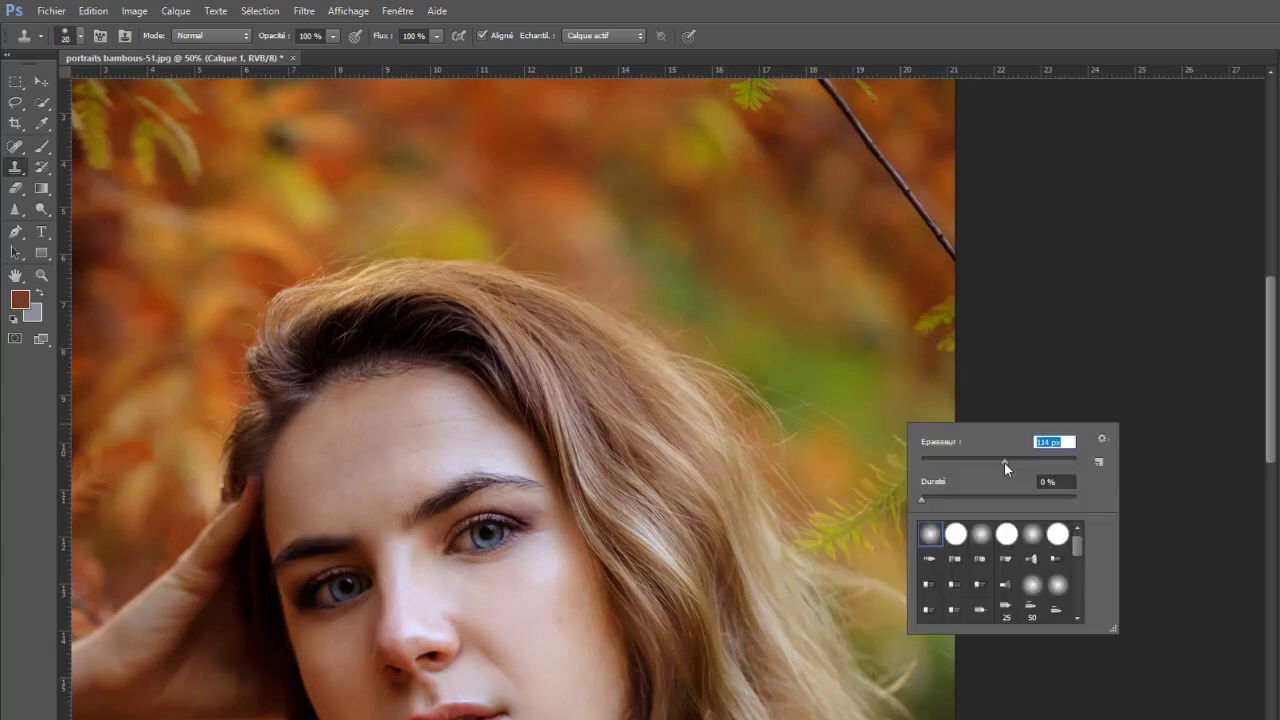
key("Return")
key("5")
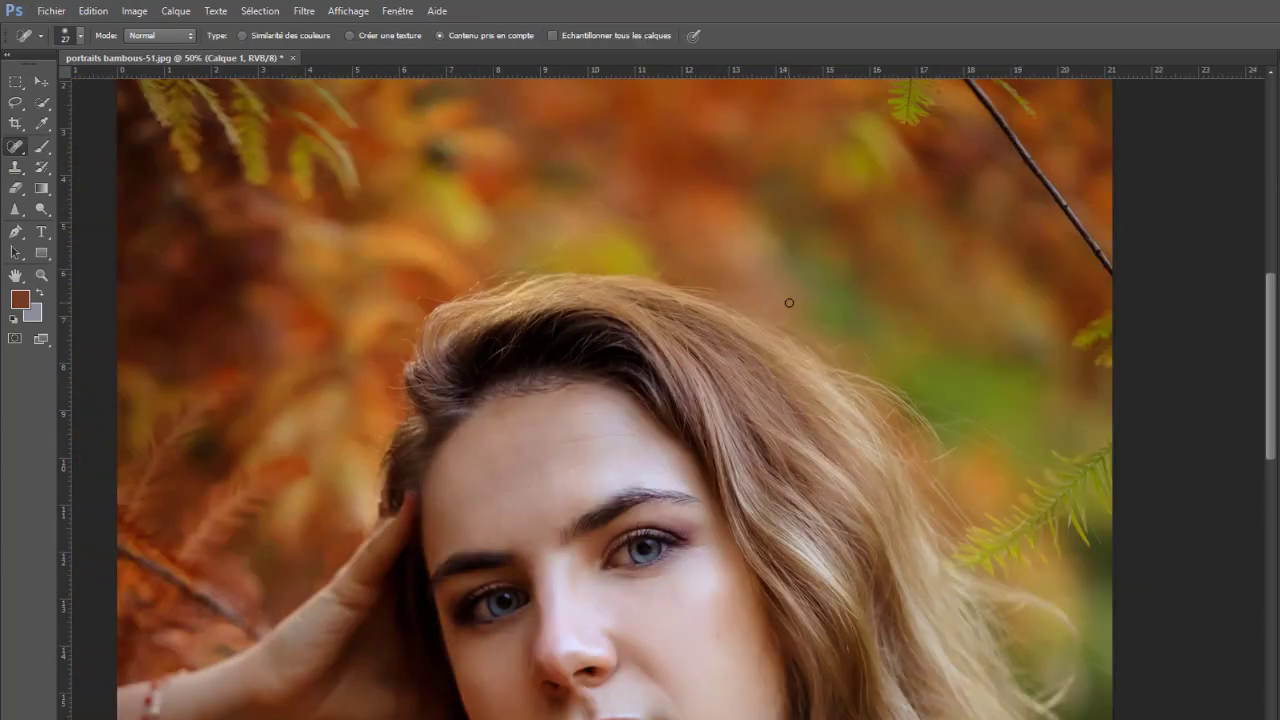
right_click(700, 320)
key("Escape")
key("ctrl+minus")
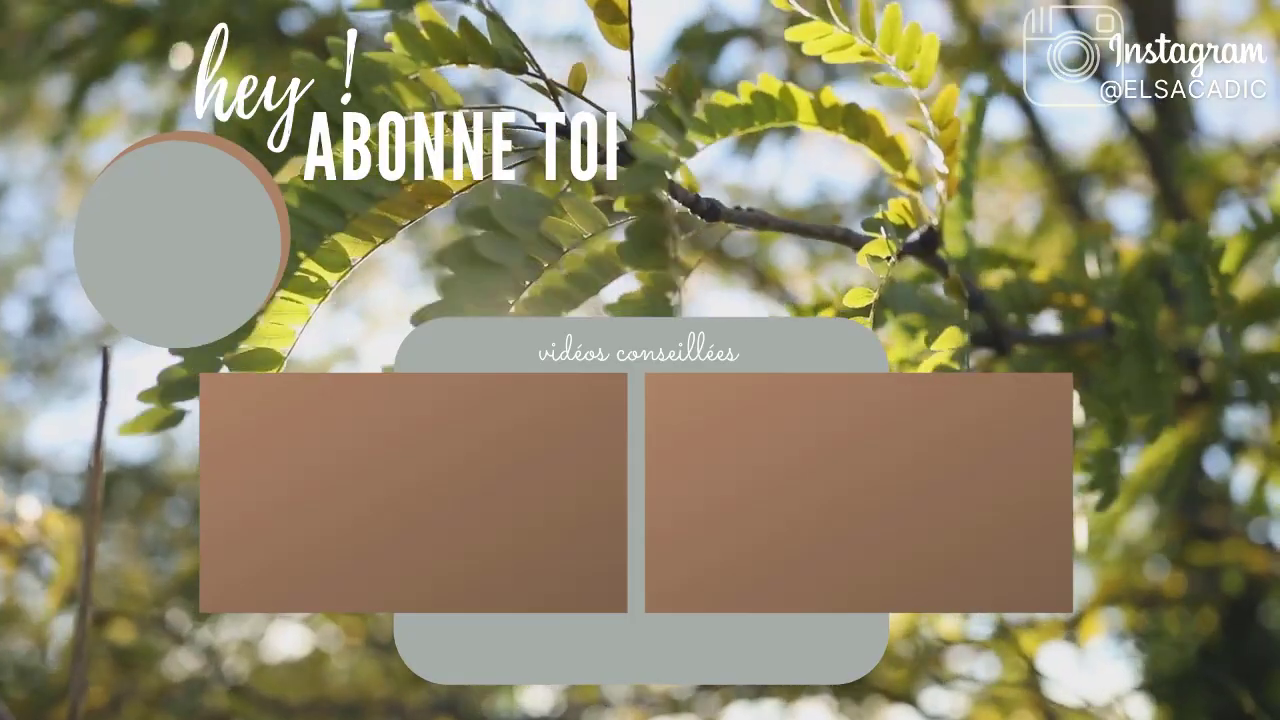